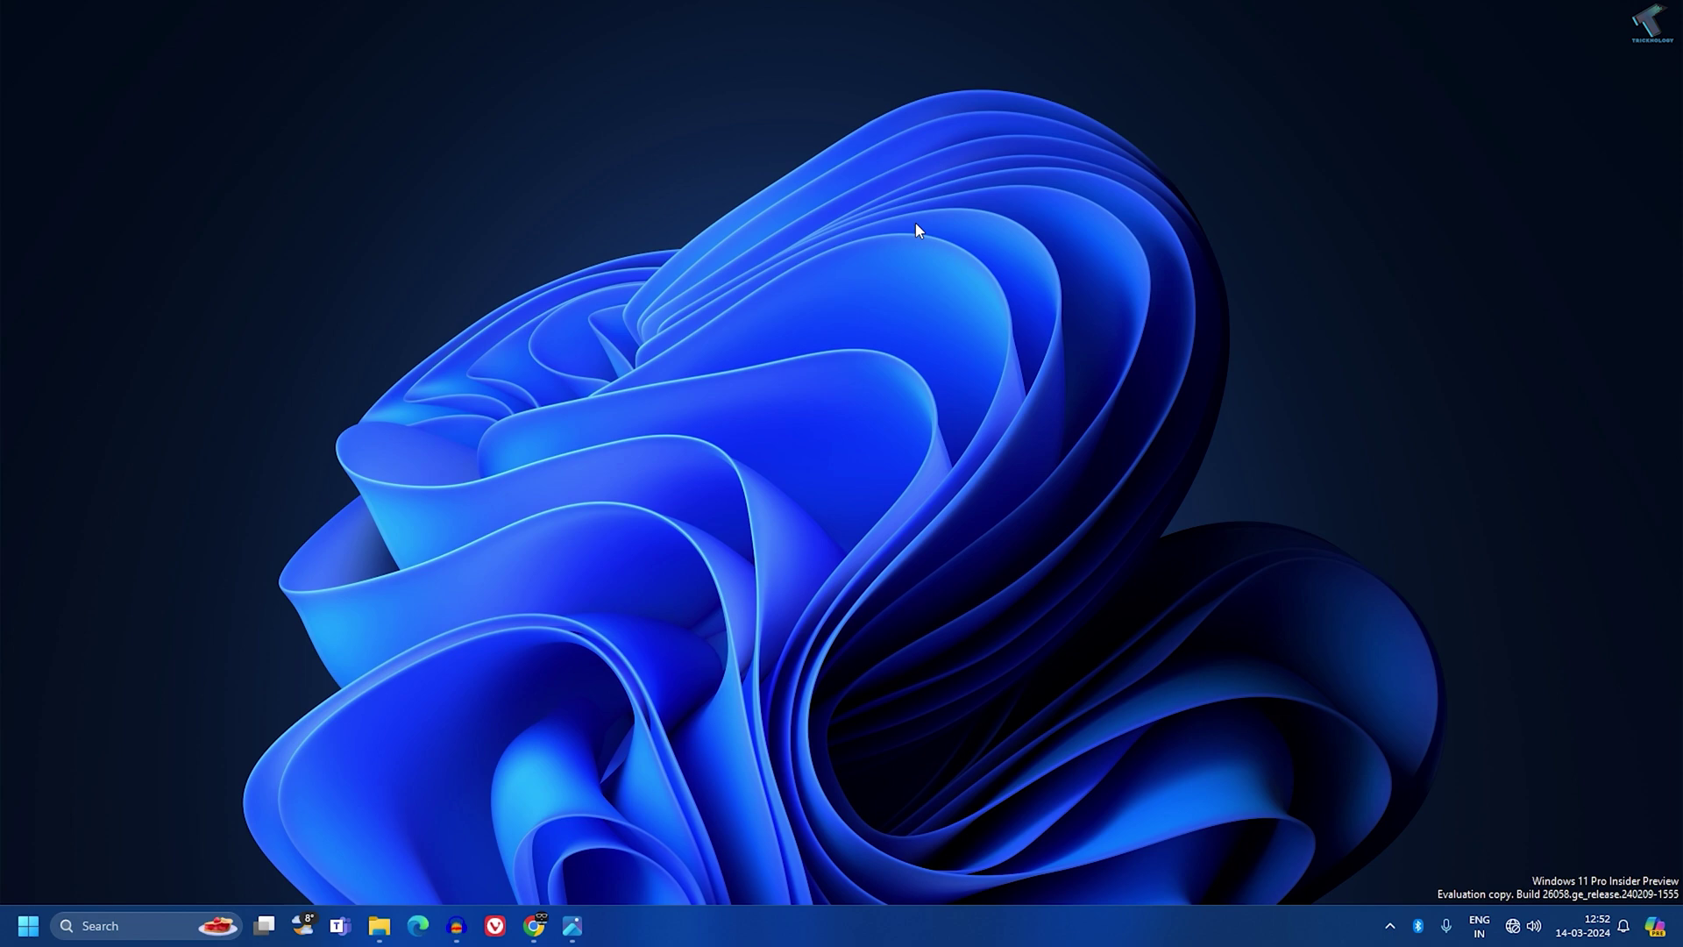
Open the saved screenshot of the private IPv4 address ranges in Photos.
click(572, 925)
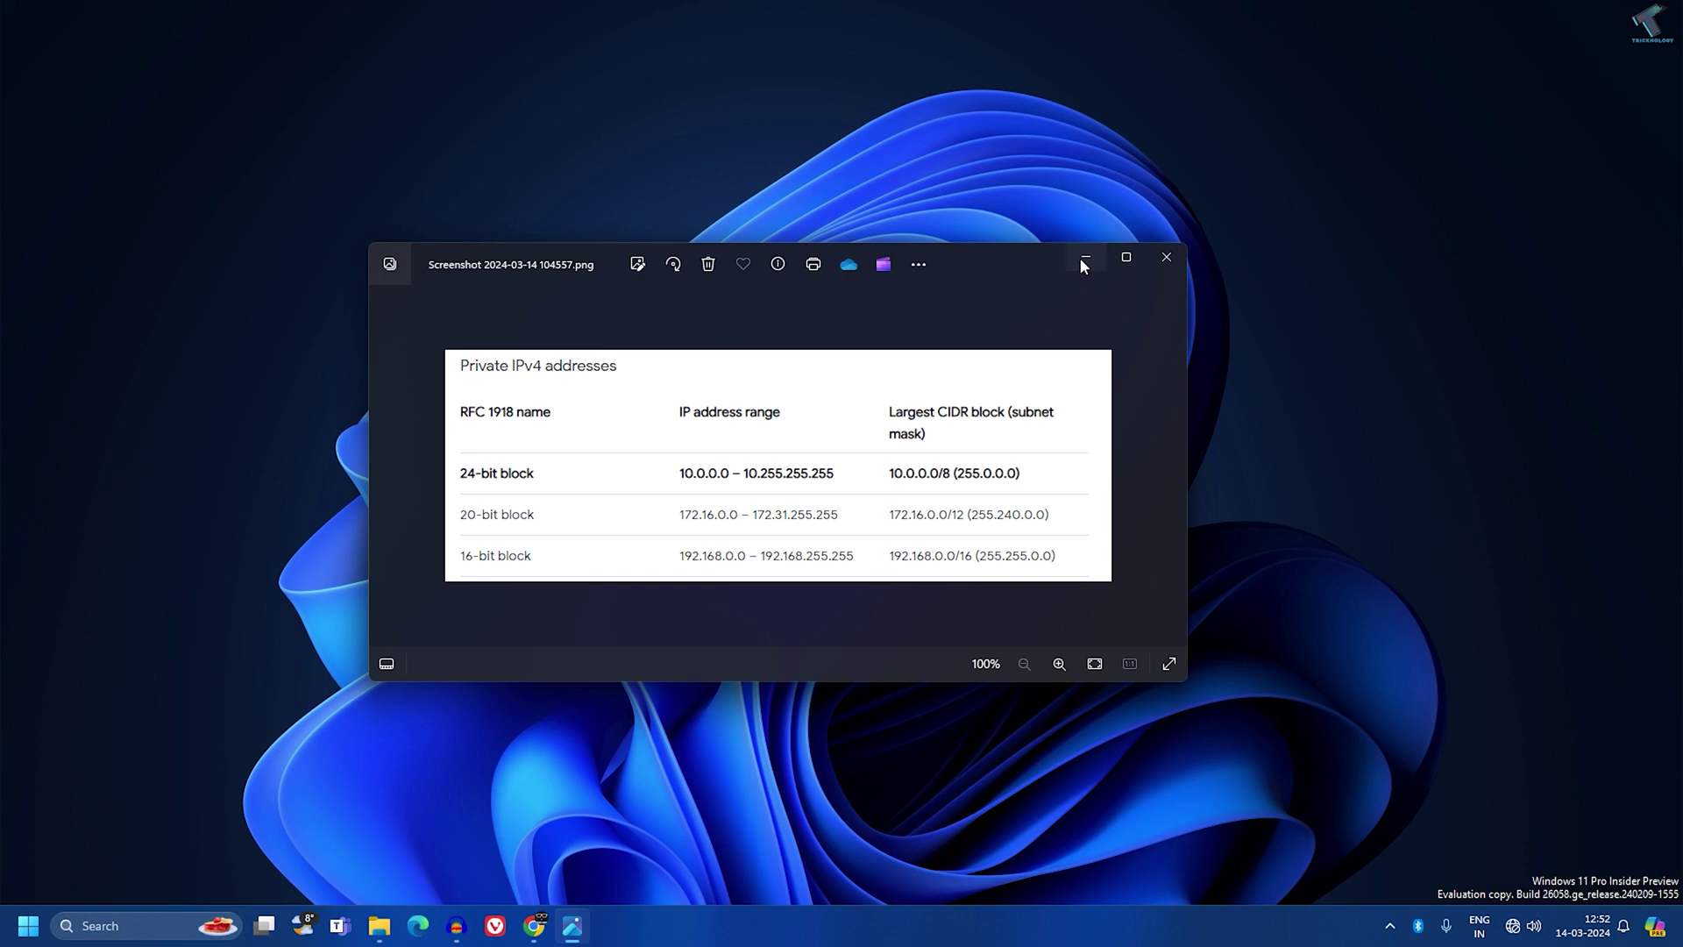
Minimize the Photos window showing the 10.x, 172.16–31.x and 192.168.x ranges table.
click(1082, 260)
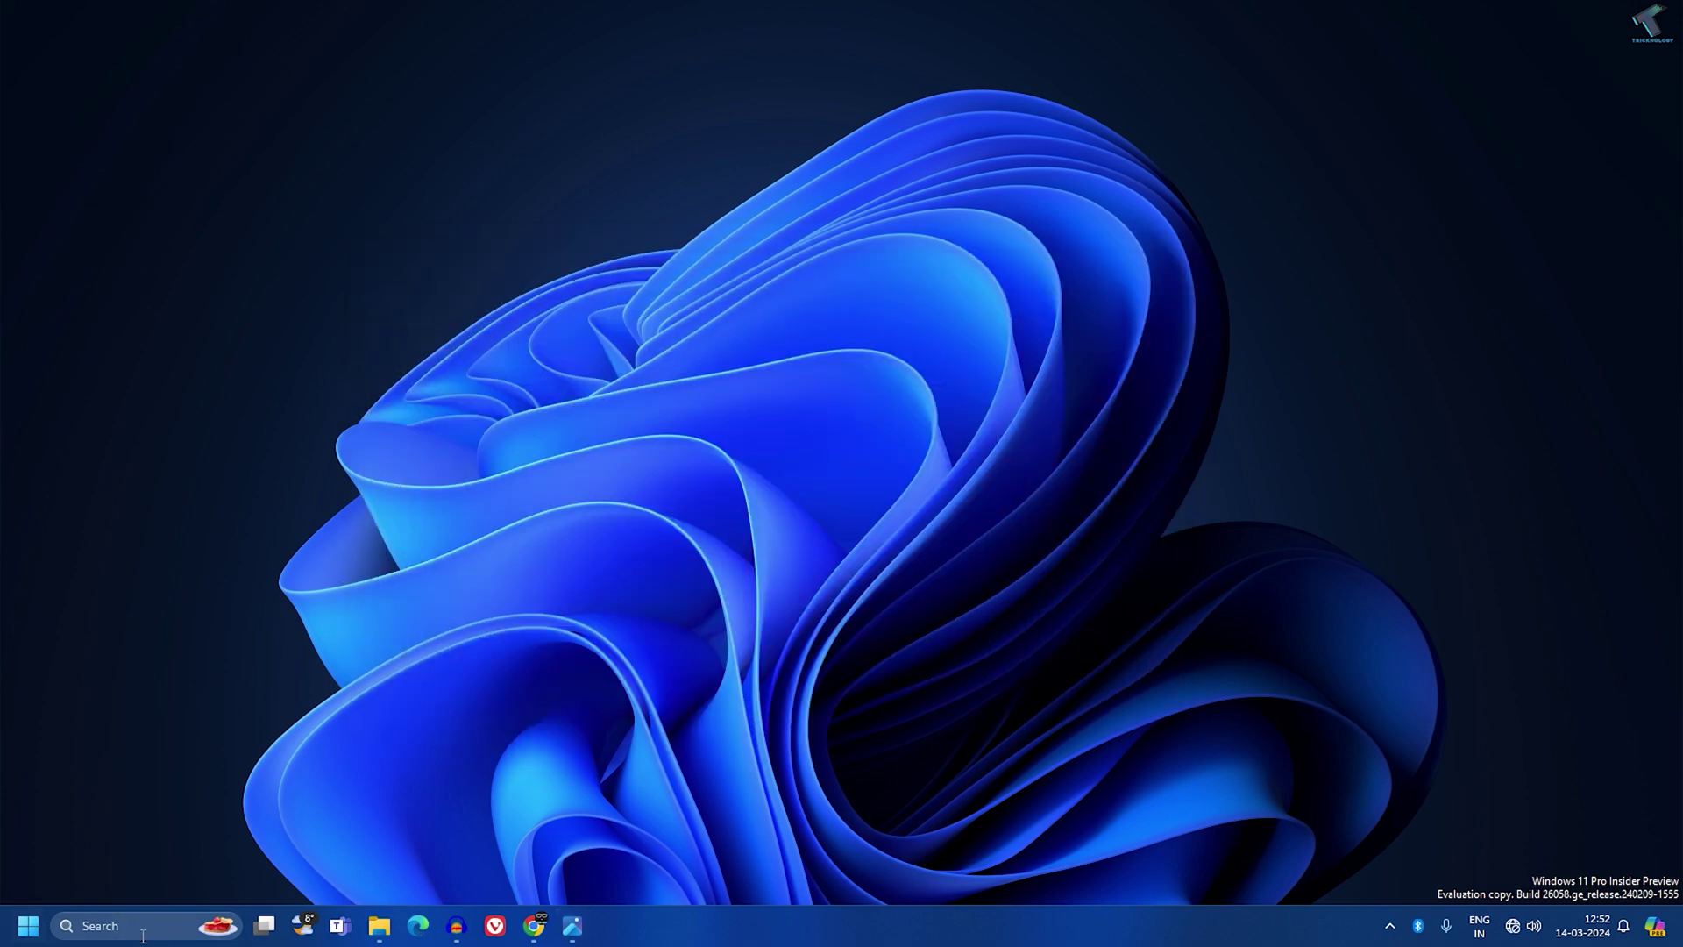
Launch ncpa.cpl from the Start search to open Network Connections.
click(35, 931)
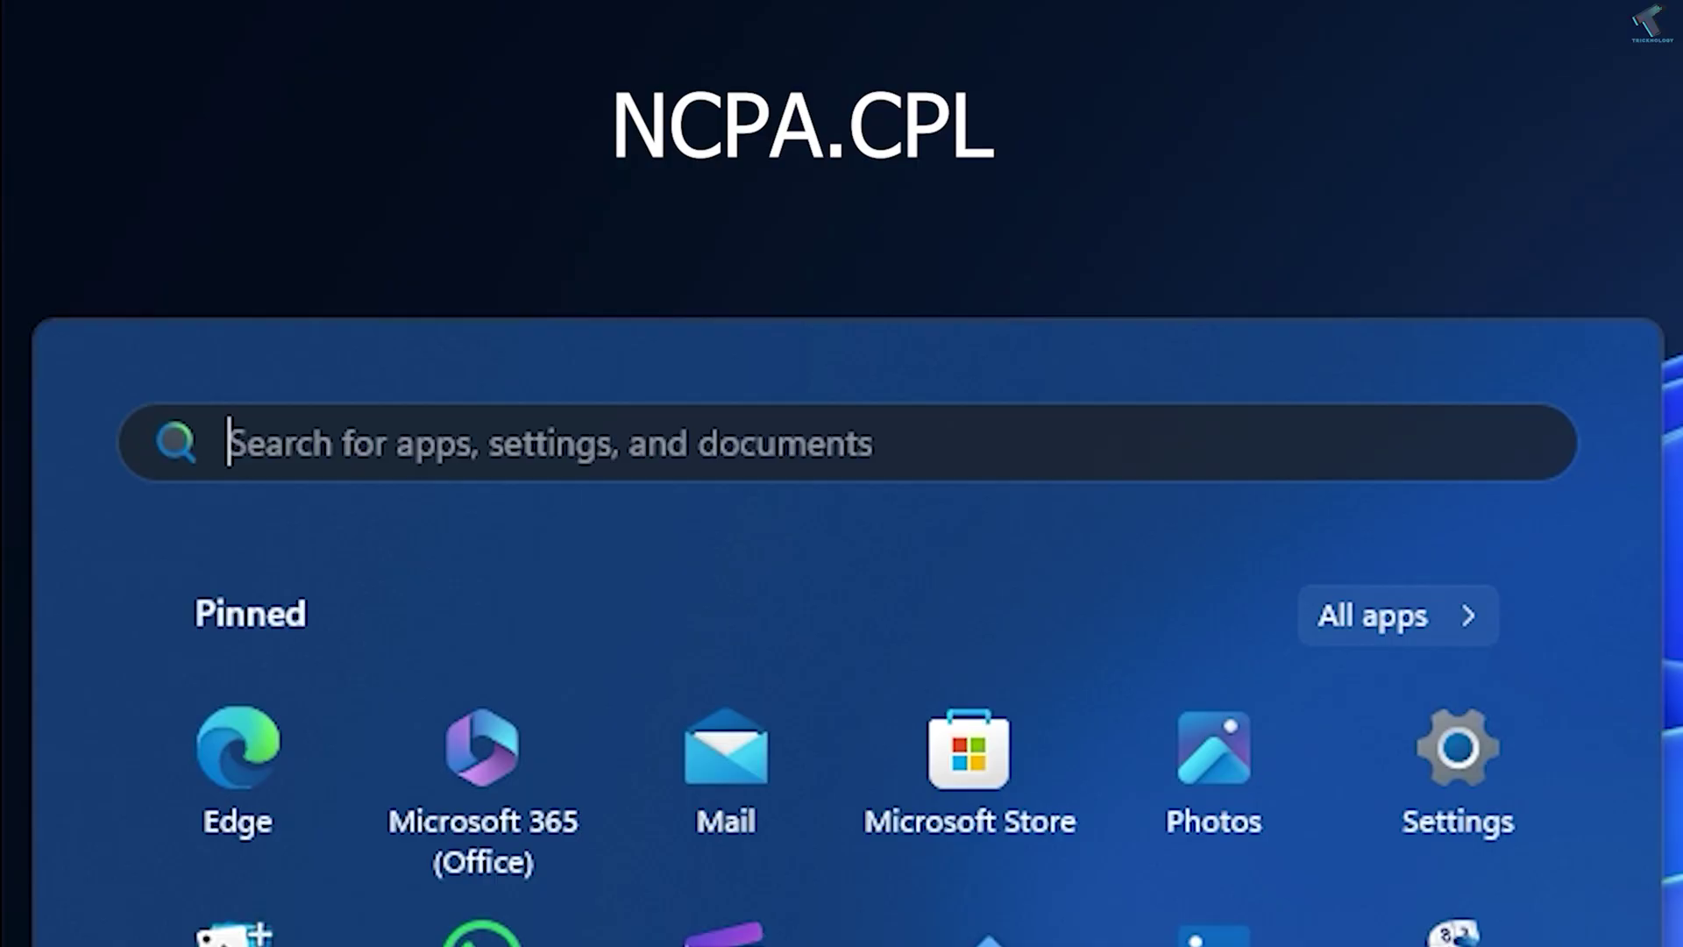
text(nc)
key(BackSpace)
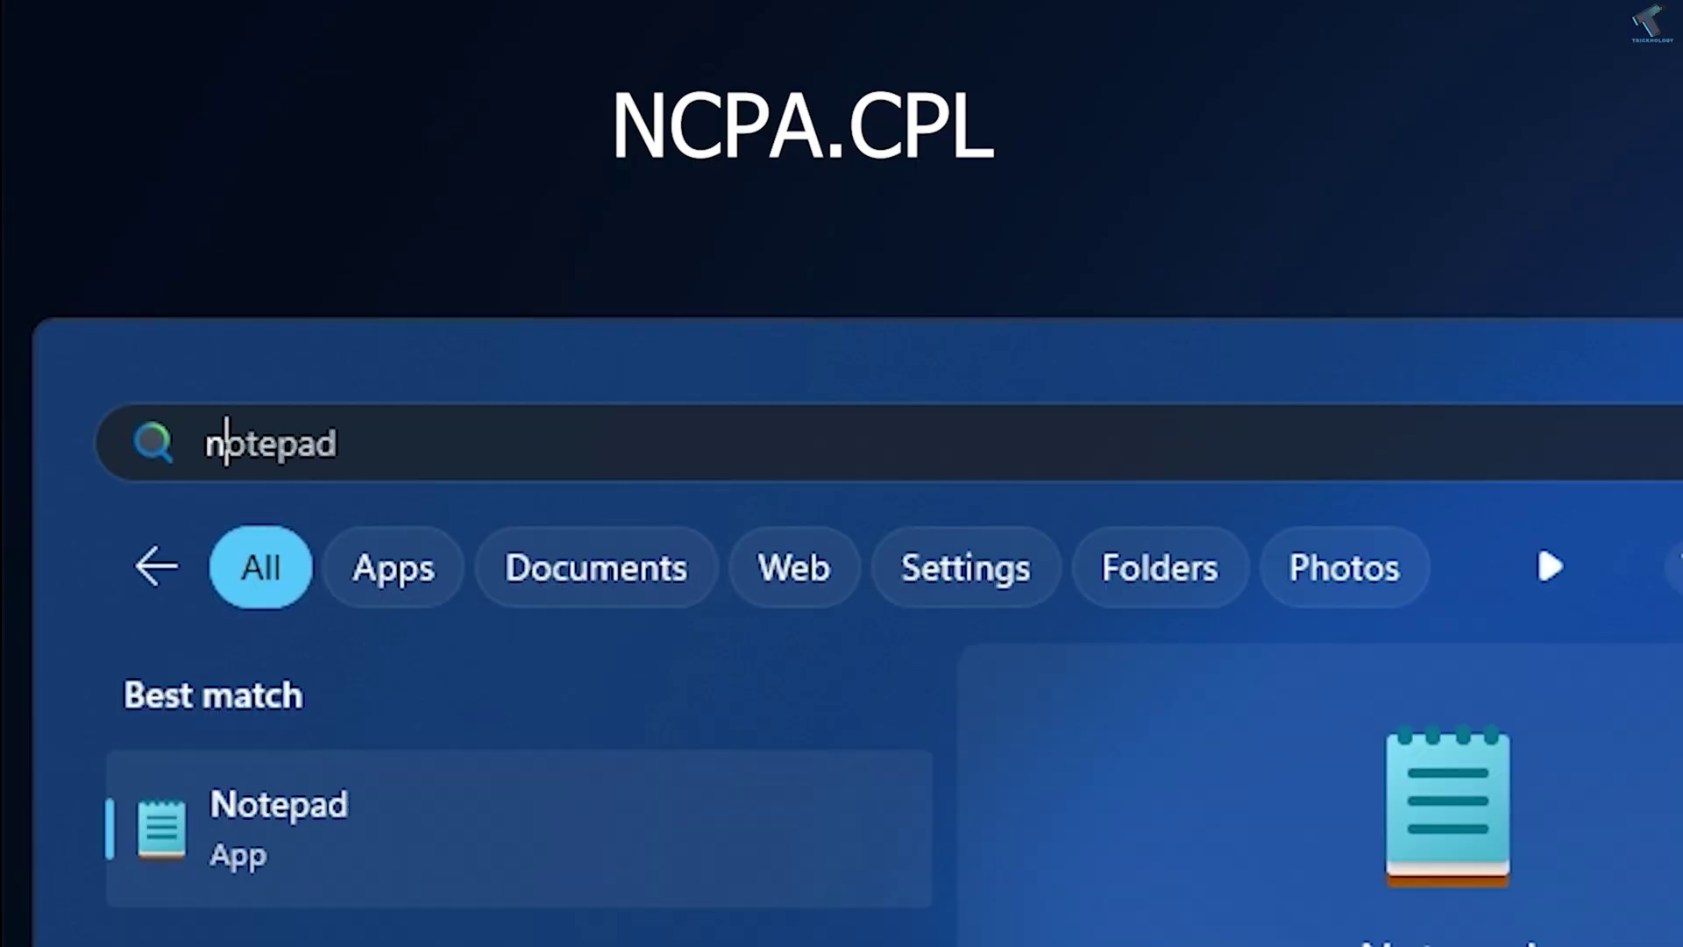
text(cpa.)
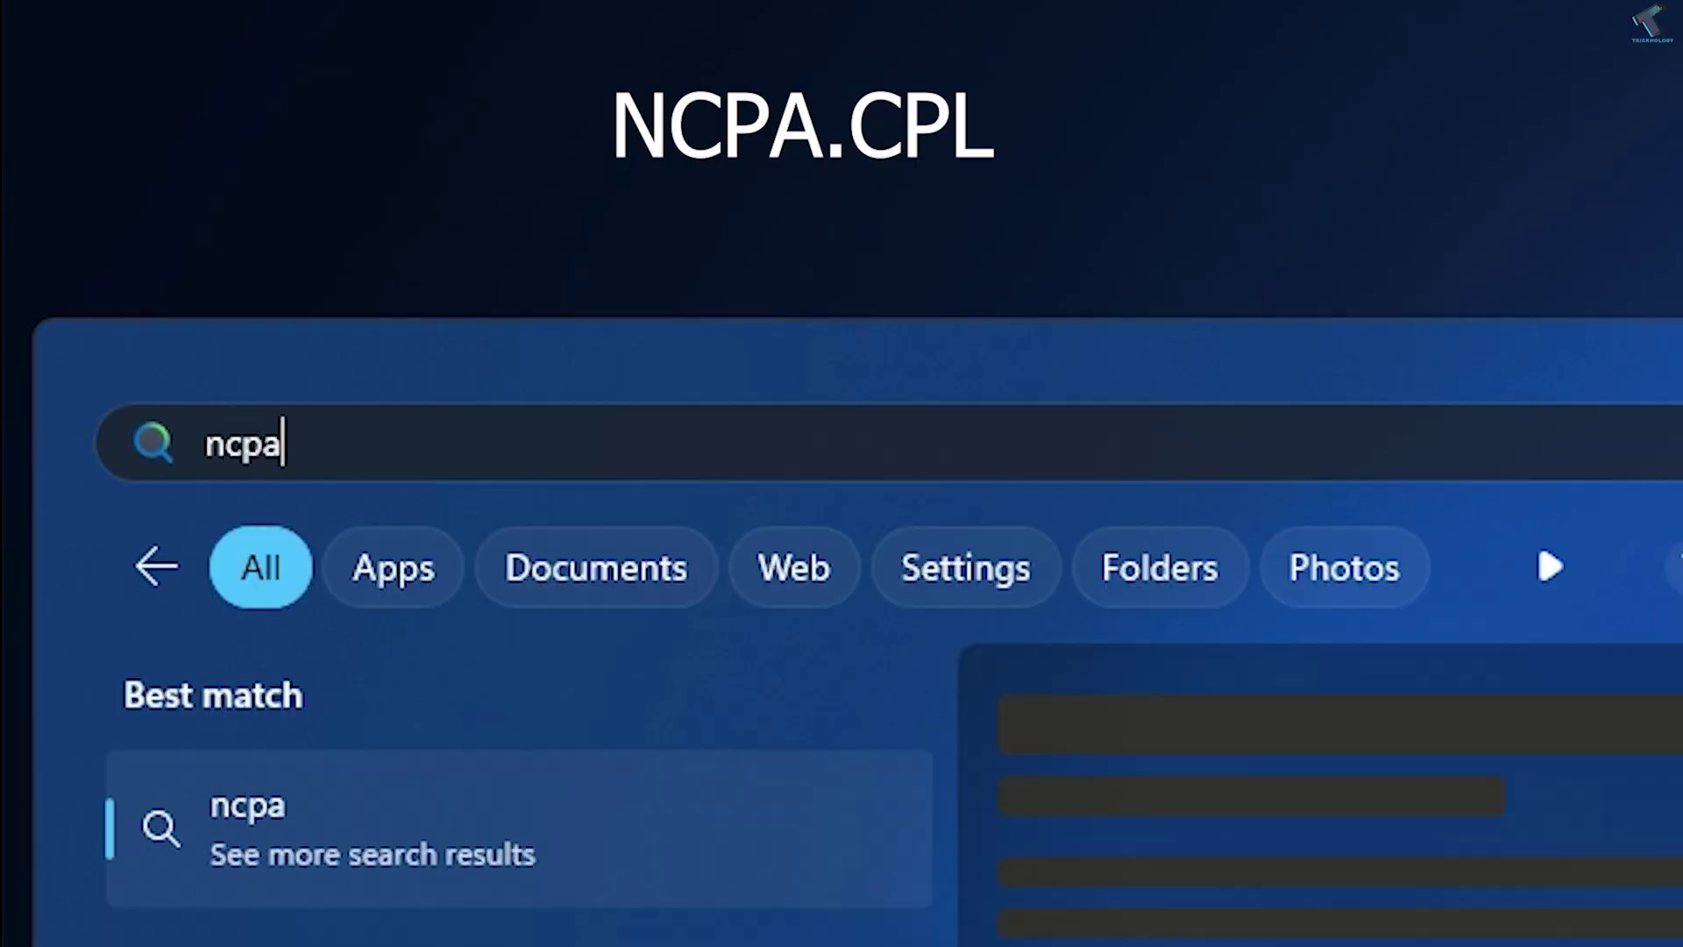
text(co)
key(BackSpace)
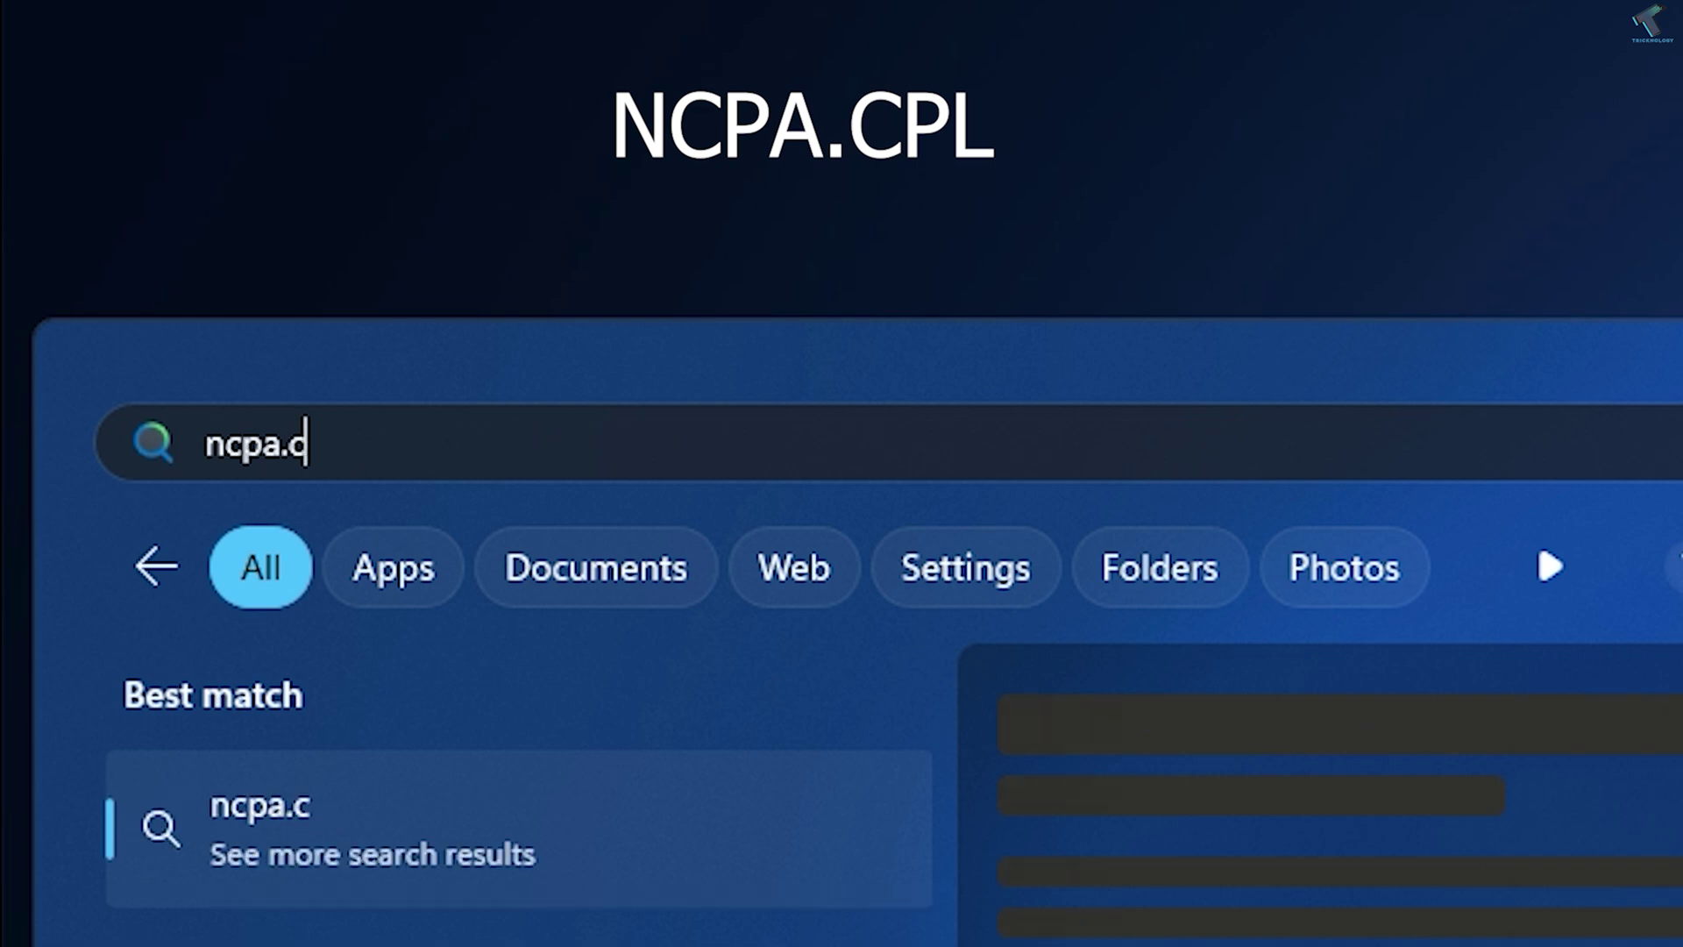
text(pl)
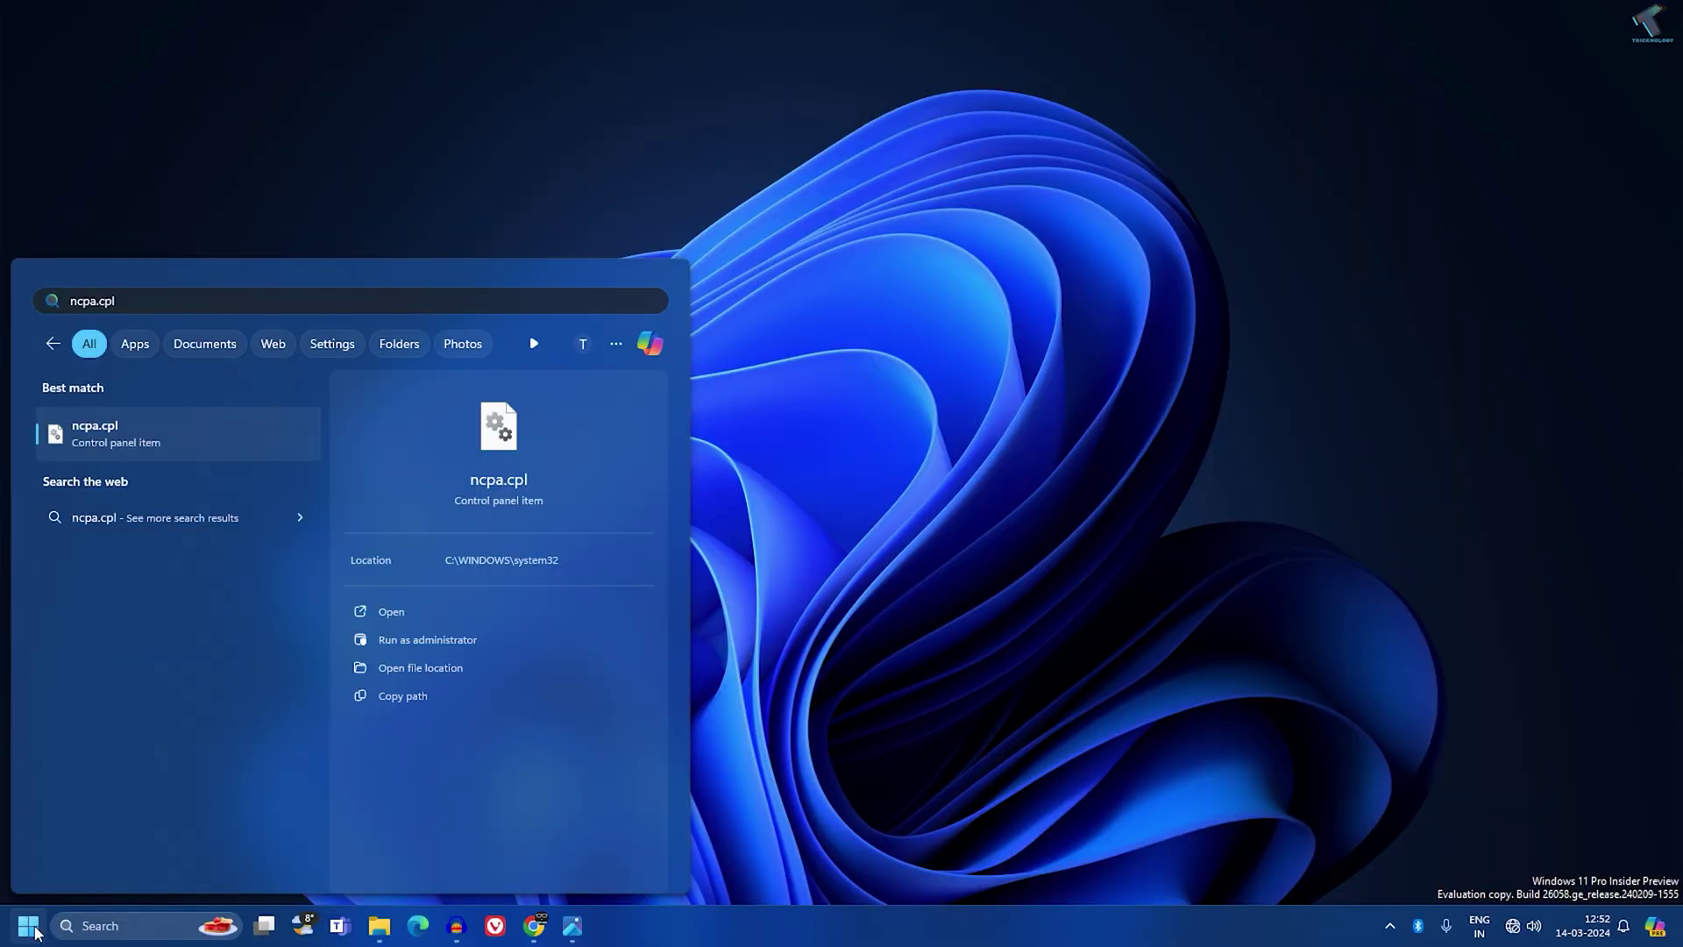
key(Return)
Reposition and enlarge the Network Connections window and select the Ethernet adapter.
drag(1219, 146, 524, 159)
drag(894, 693, 1239, 751)
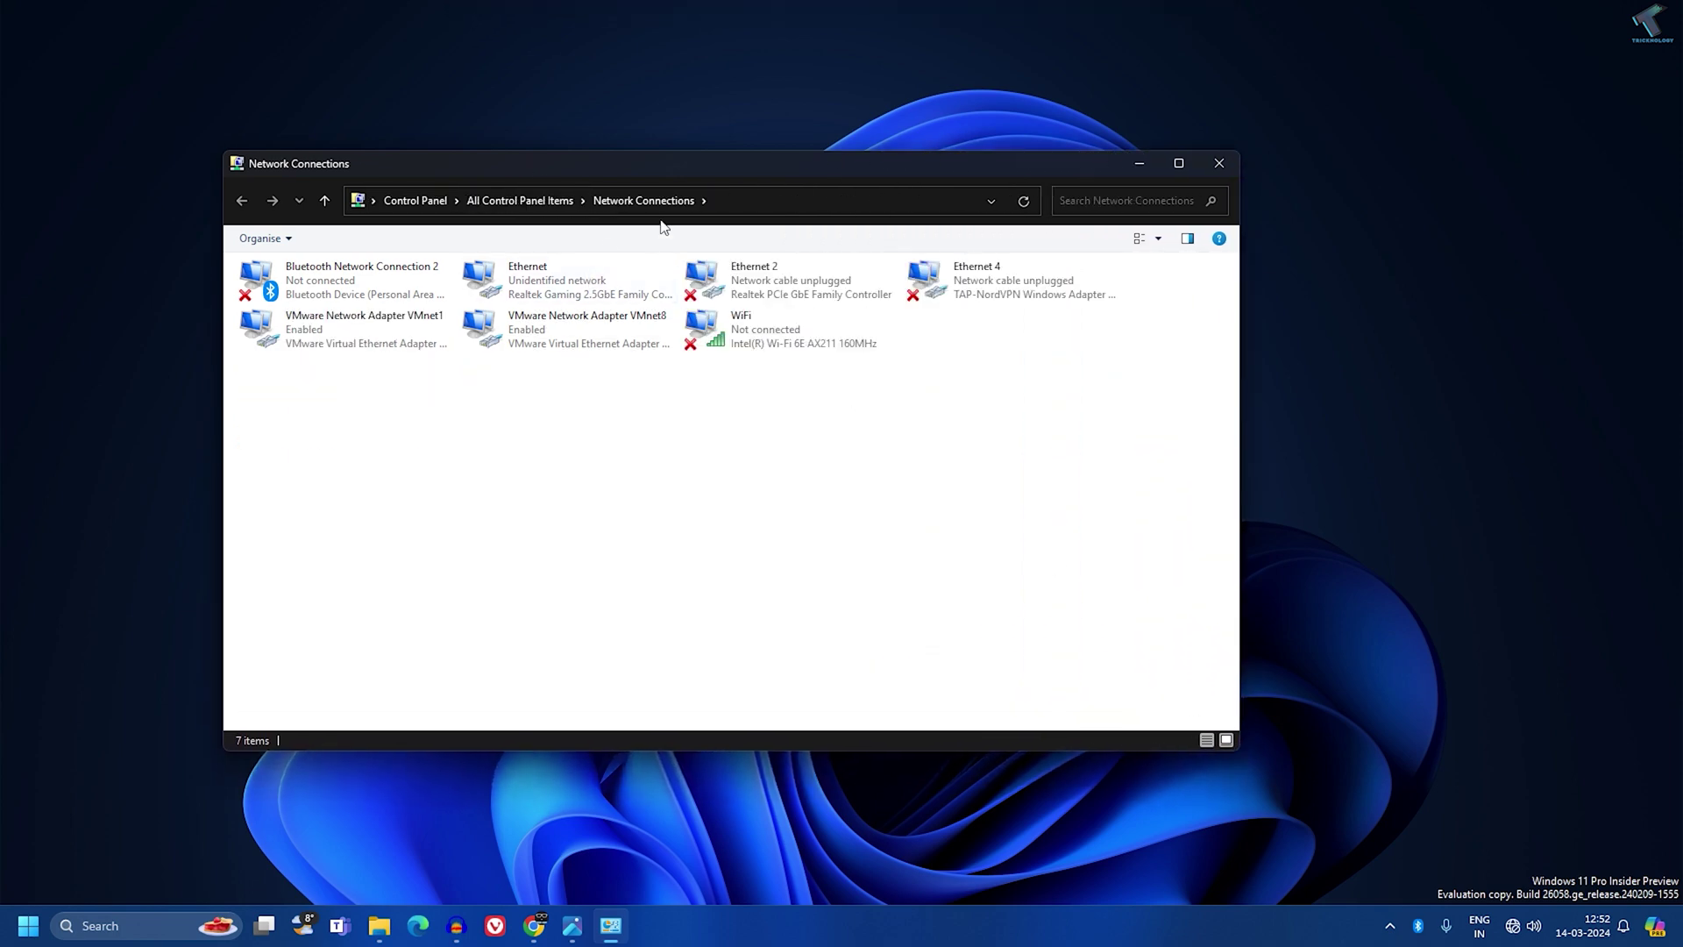
click(552, 282)
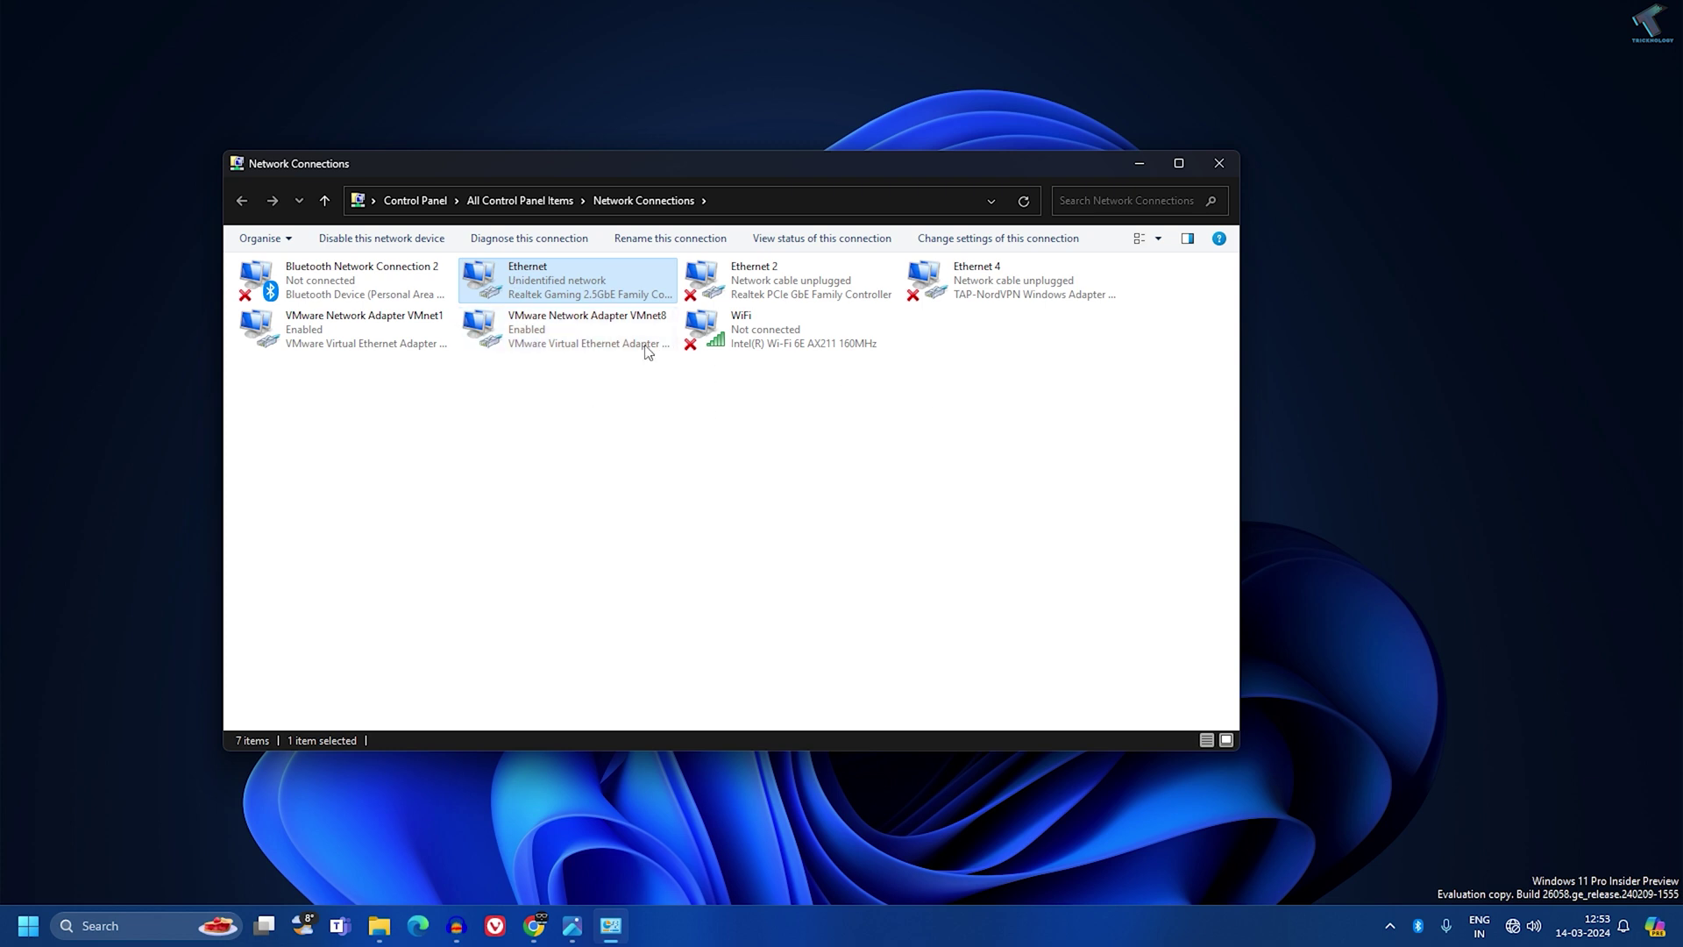
drag(569, 164, 616, 163)
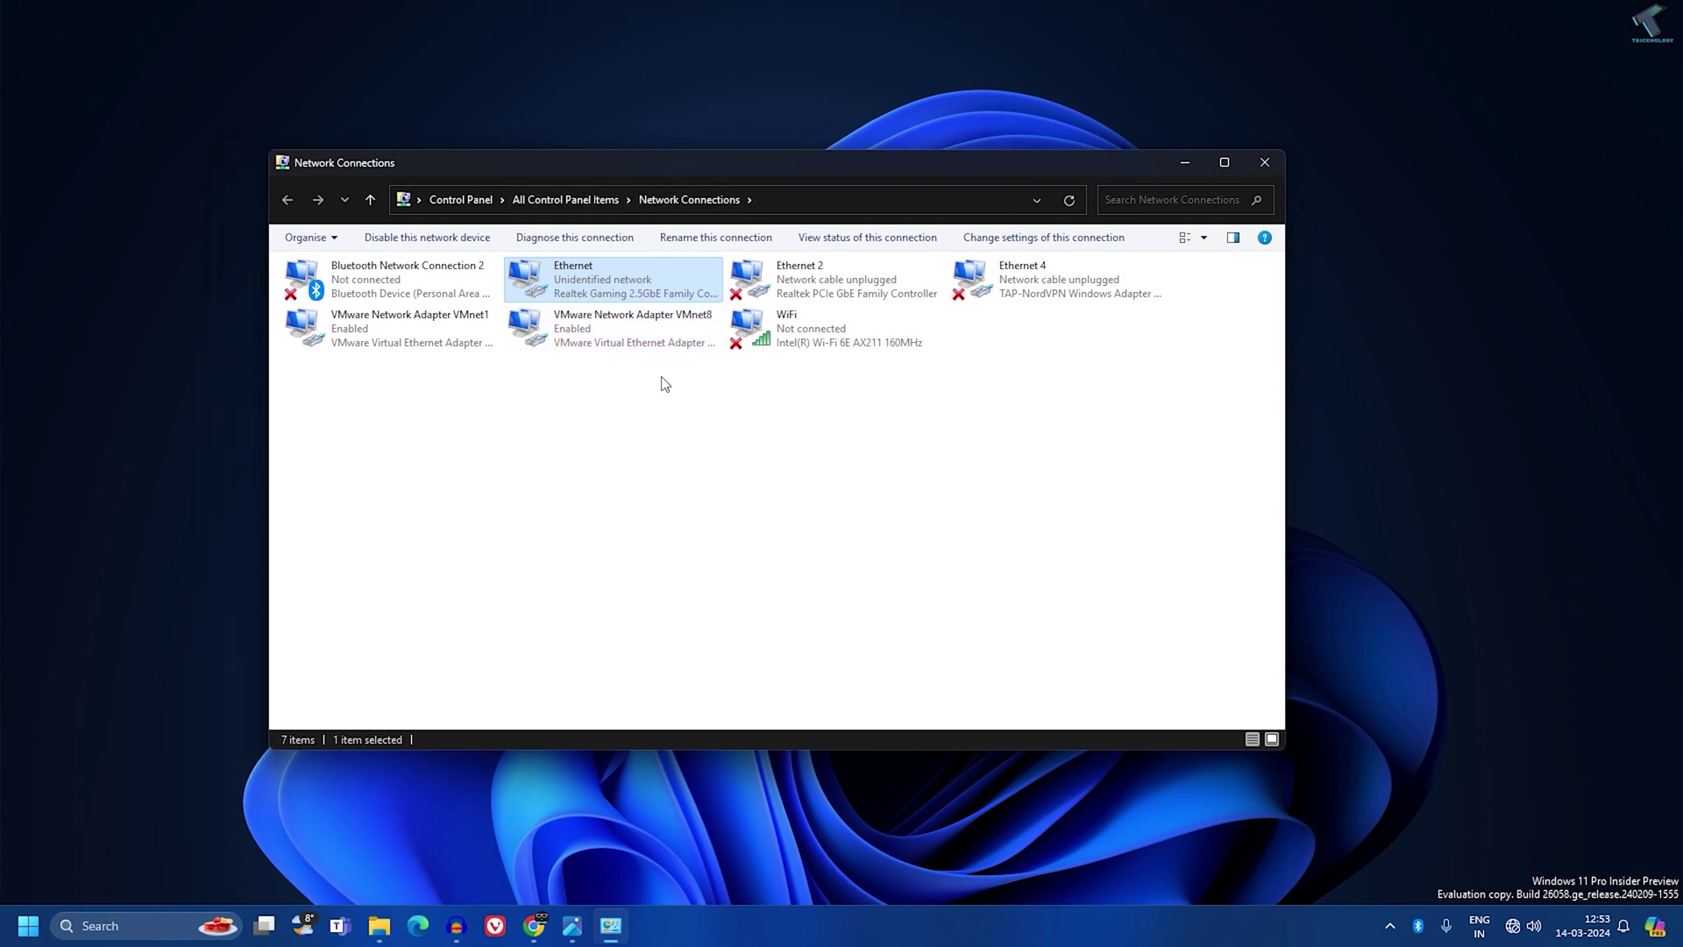
right_click(37, 925)
Open the Ethernet page under Network & internet in Windows Settings.
click(72, 736)
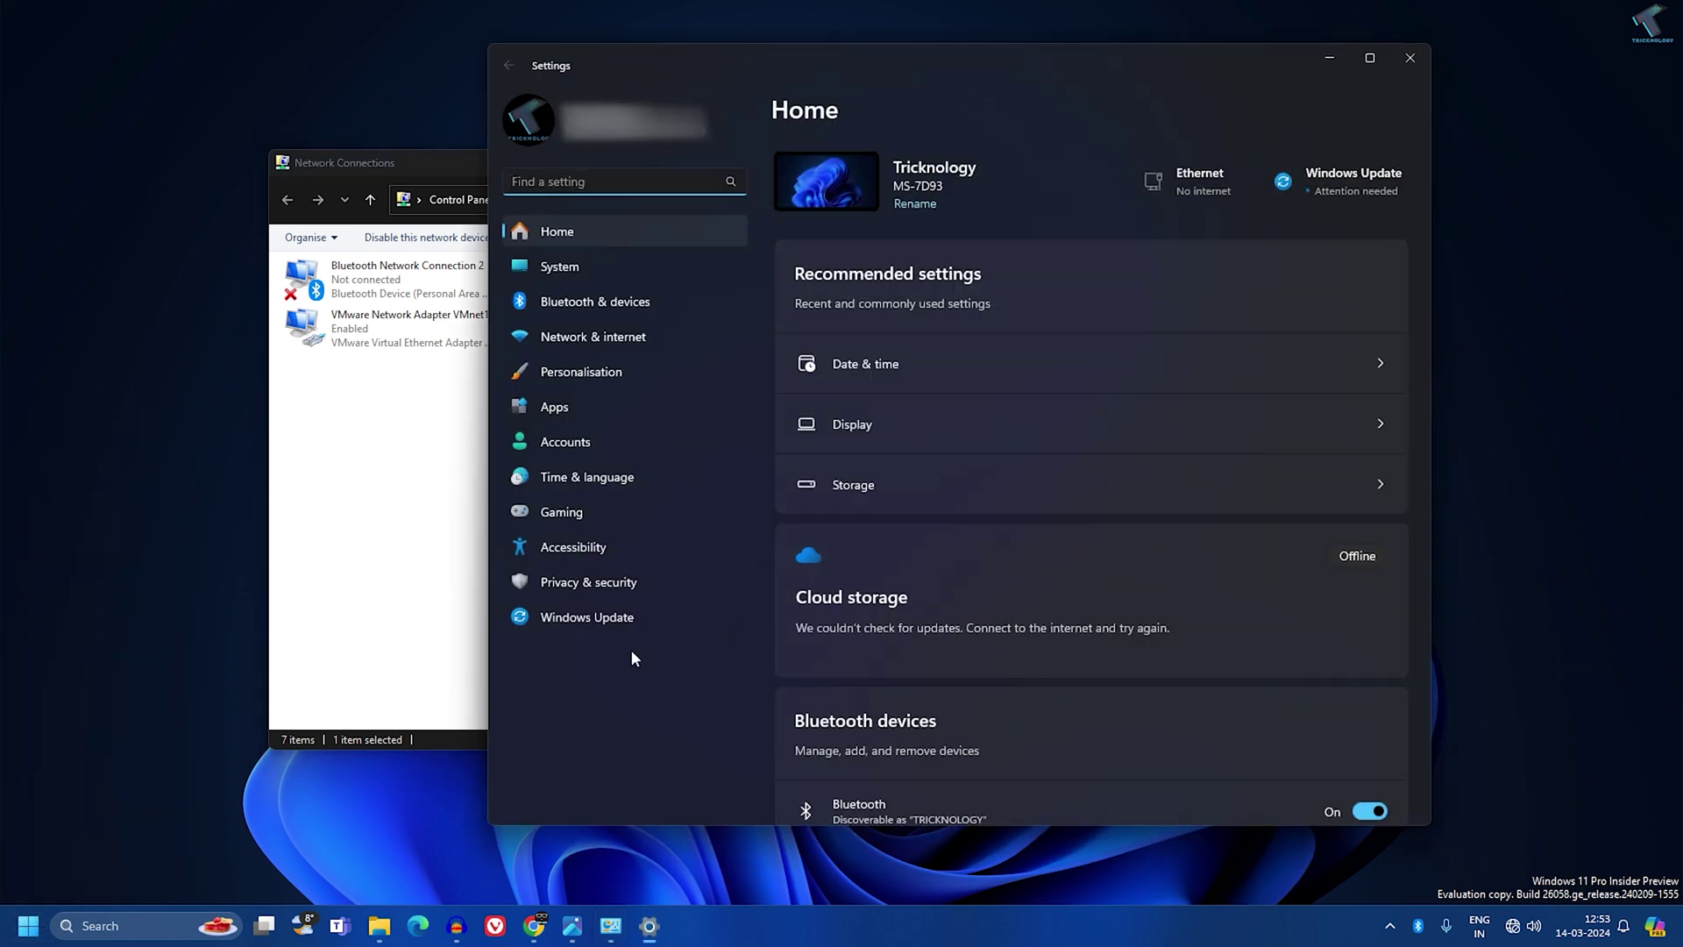
click(614, 336)
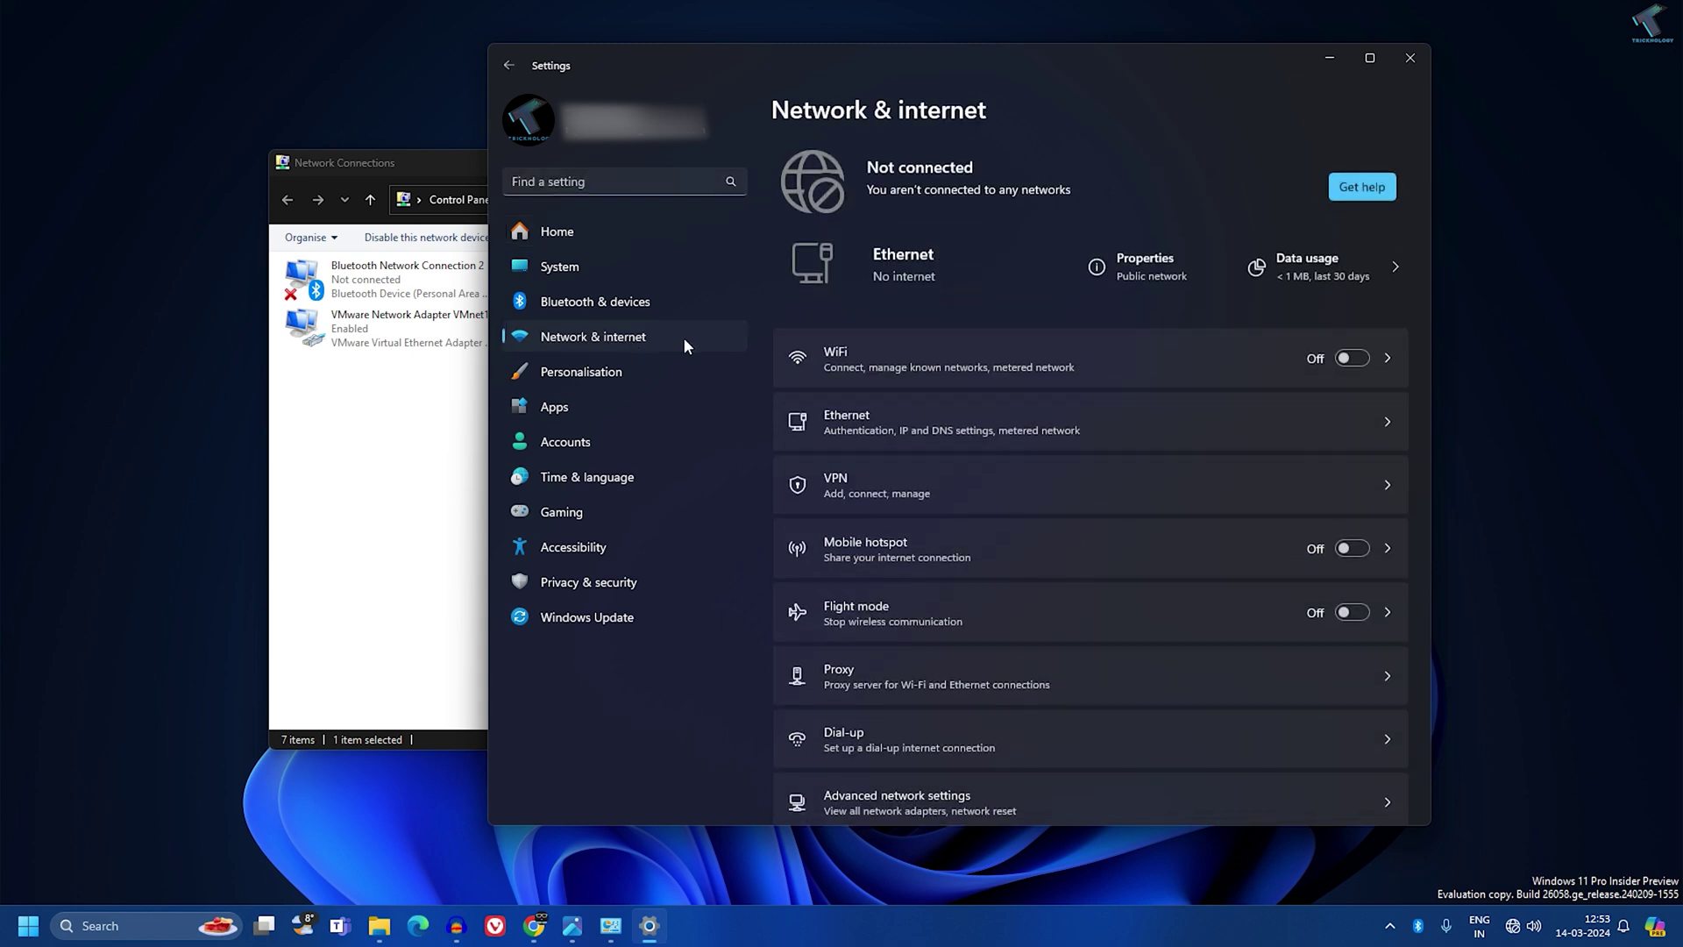
click(919, 433)
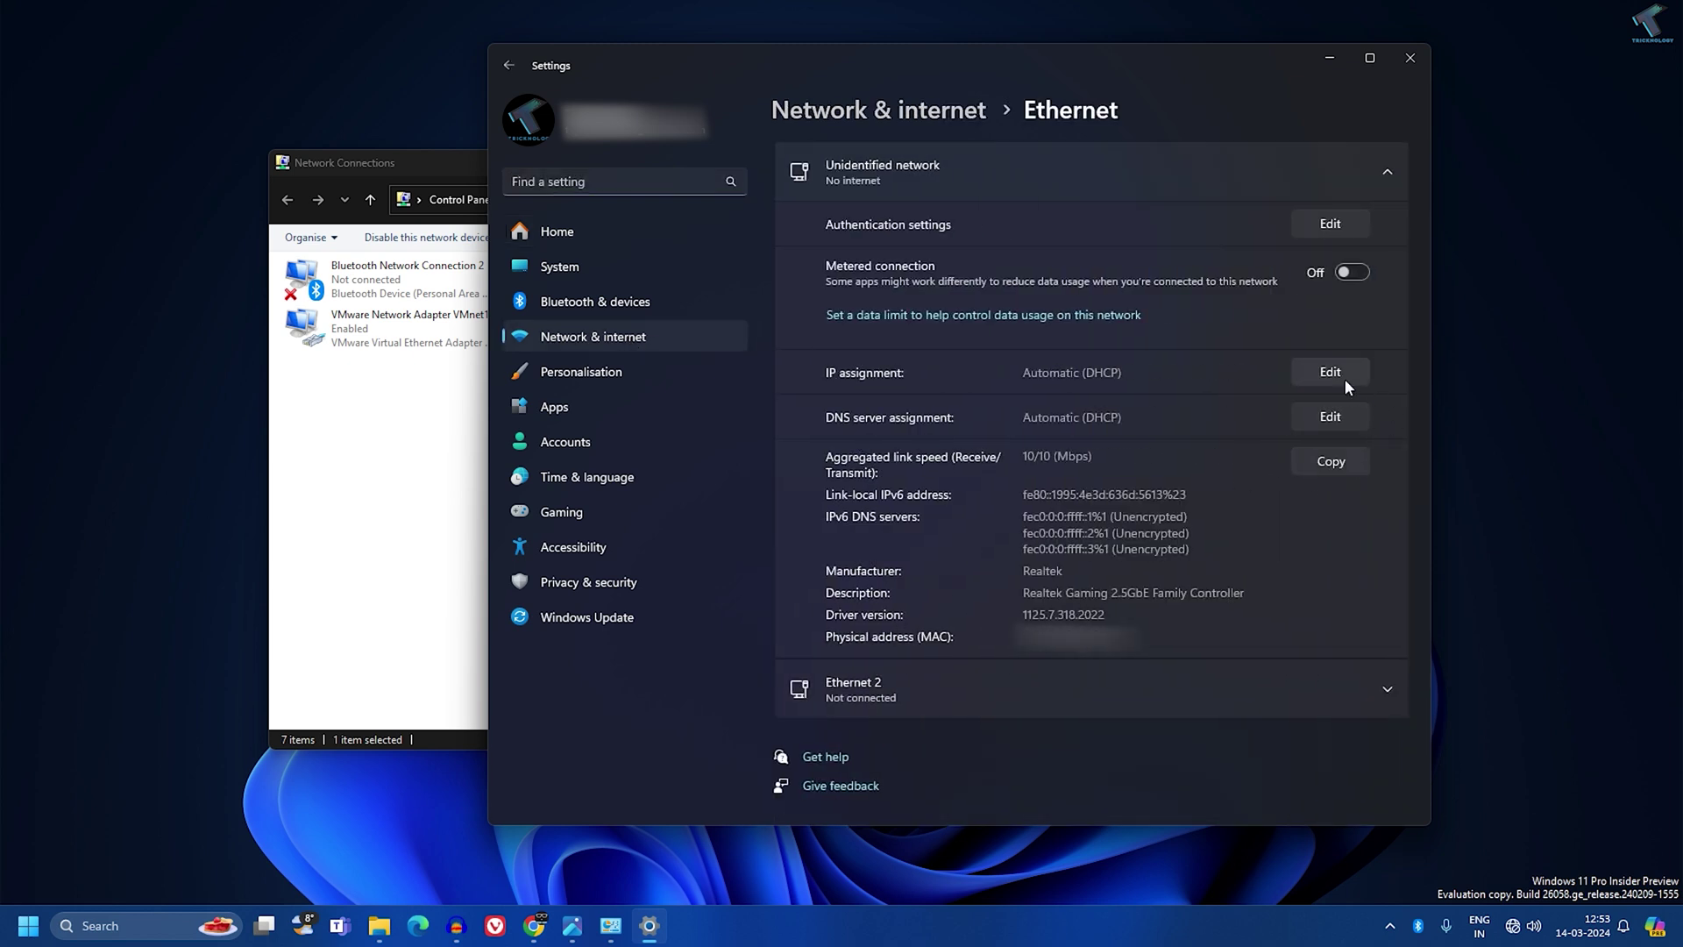
Try setting Ethernet IP assignment to Manual with IPv4 on, then cancel it.
click(1344, 378)
click(1055, 414)
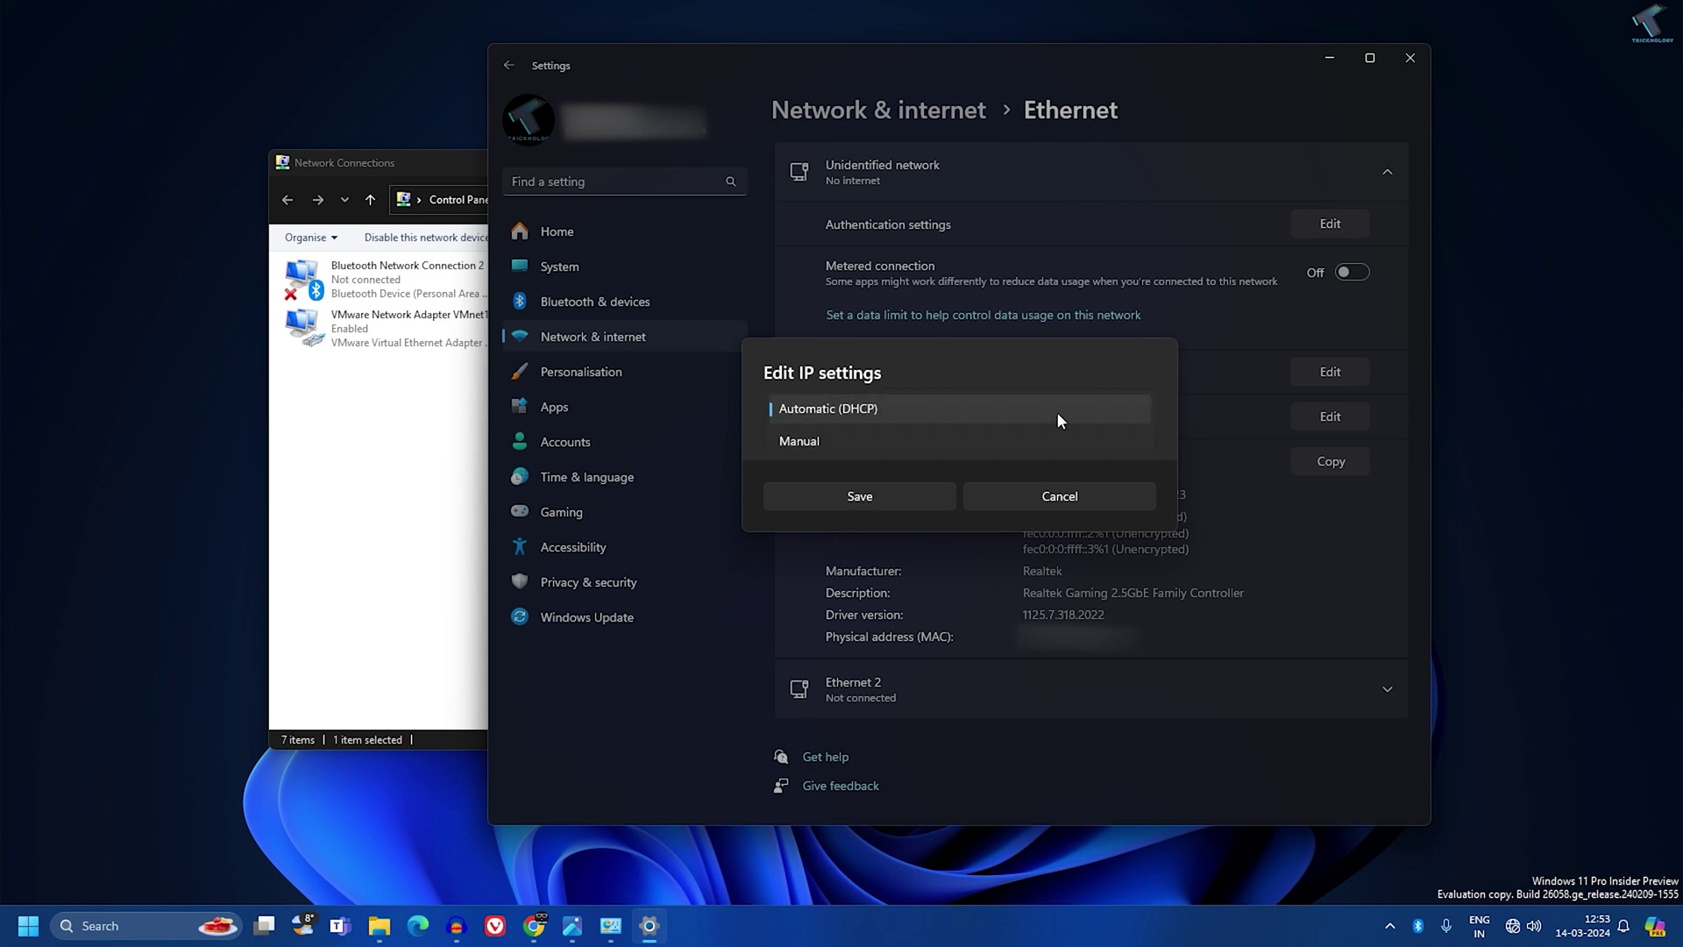
click(956, 442)
click(778, 416)
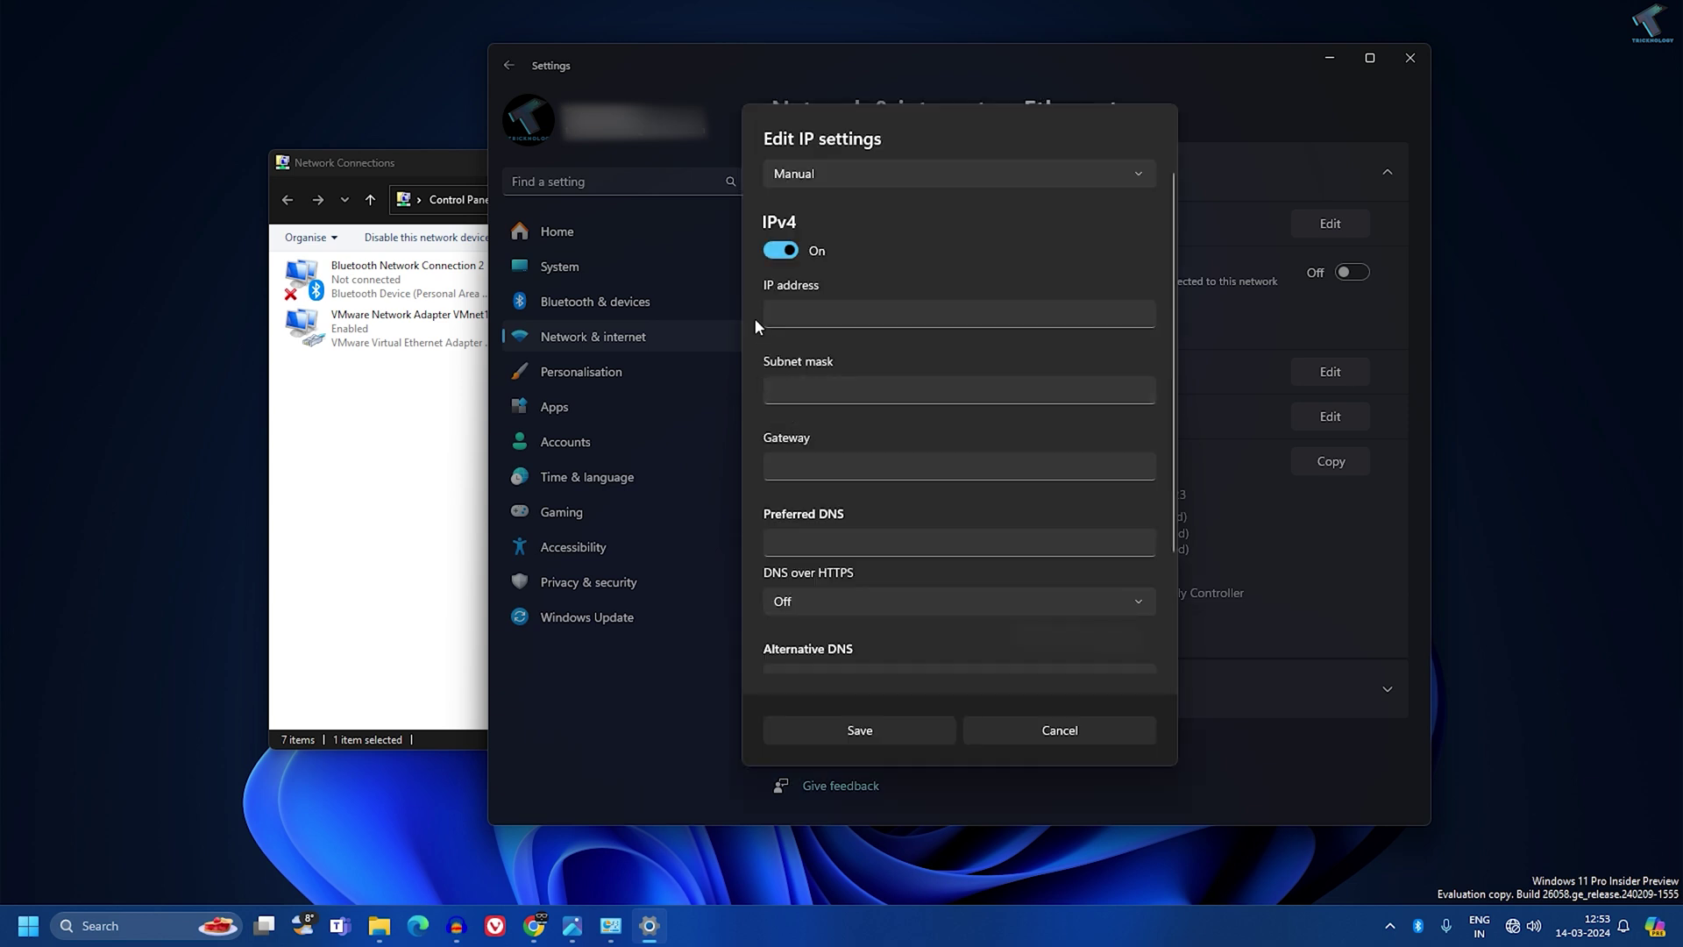
click(793, 316)
click(789, 391)
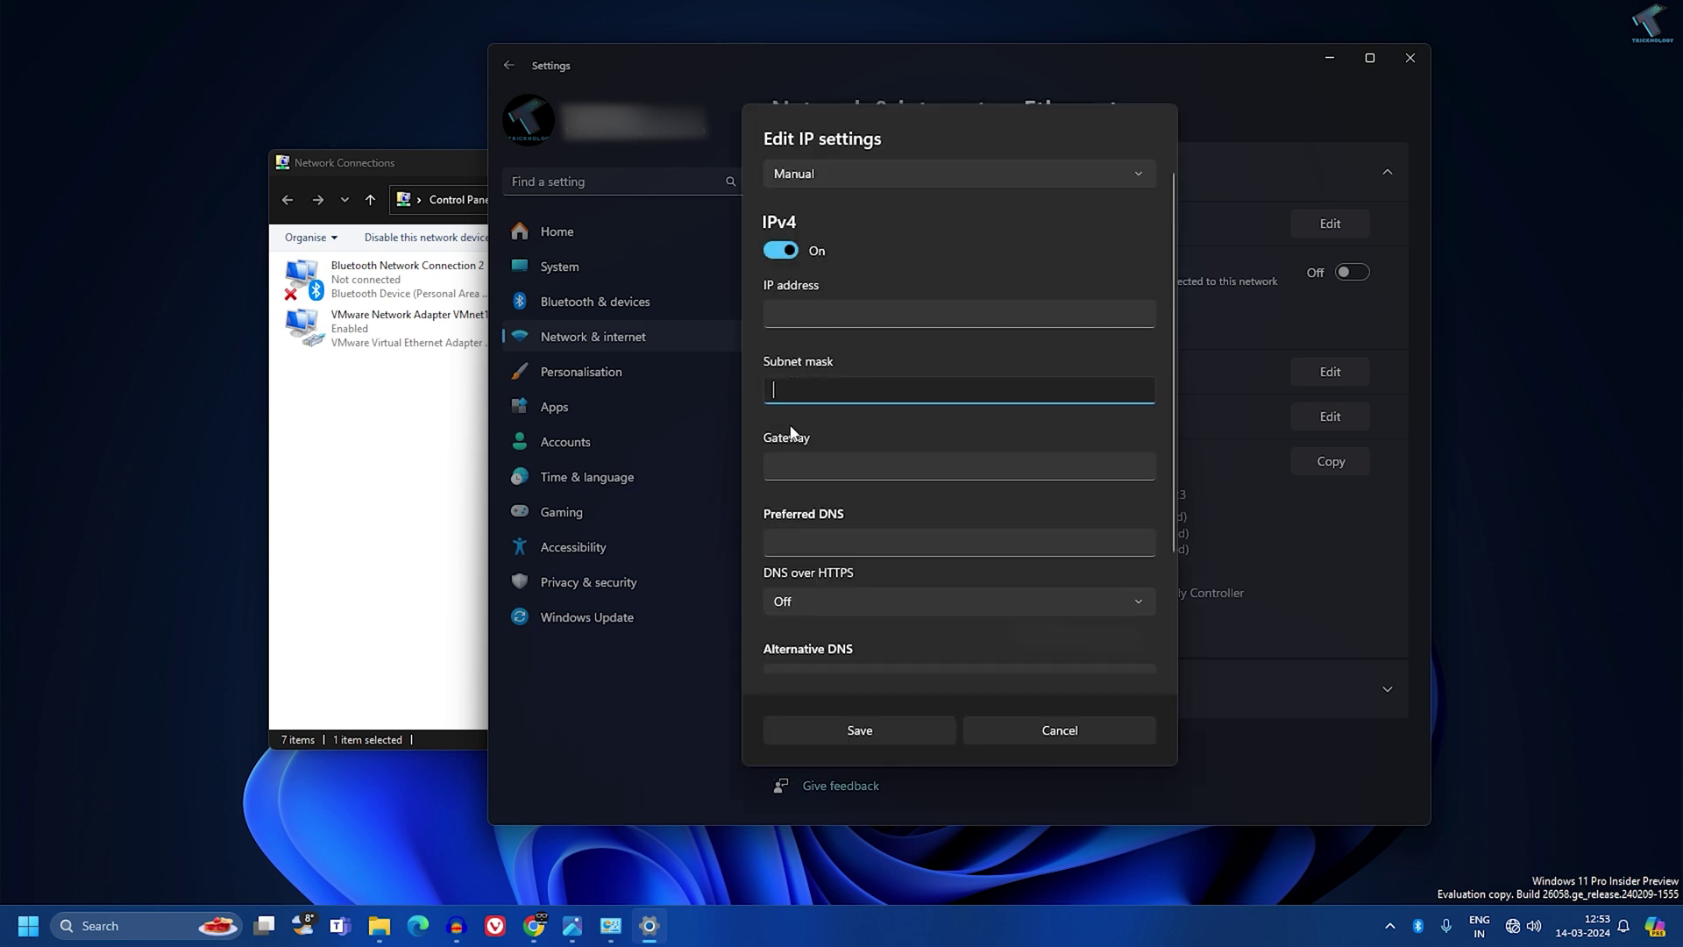
click(788, 465)
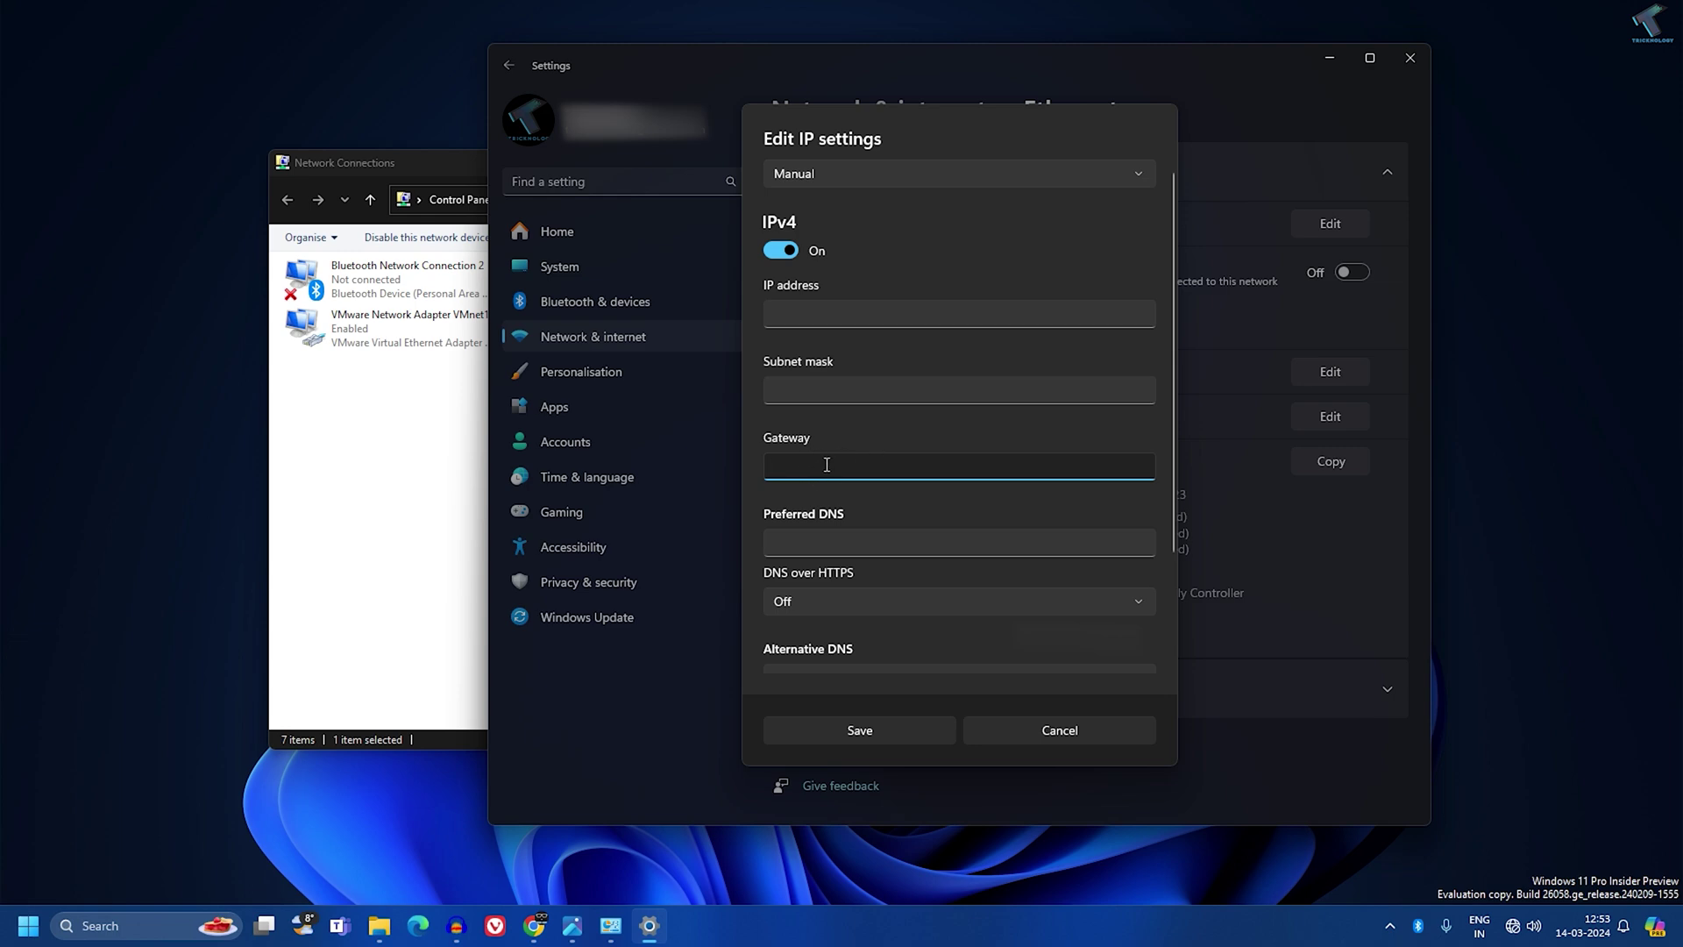
click(1001, 732)
click(454, 458)
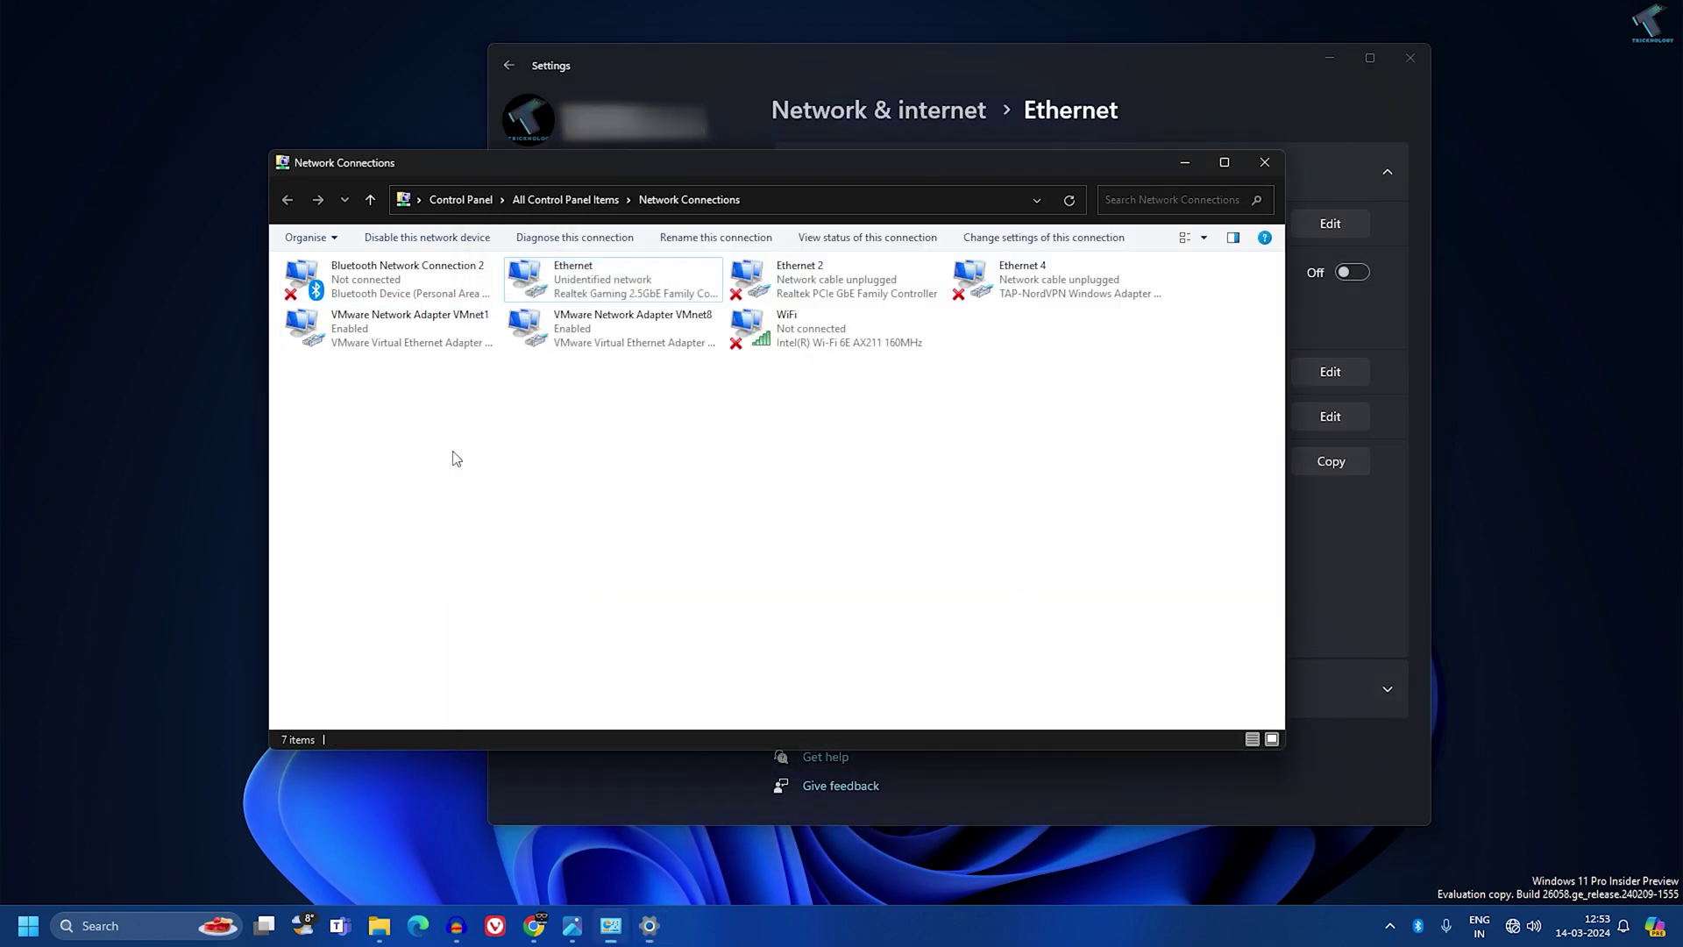
Close Settings and open the Ethernet adapter's Internet Protocol Version 4 (TCP/IPv4) properties.
click(1410, 56)
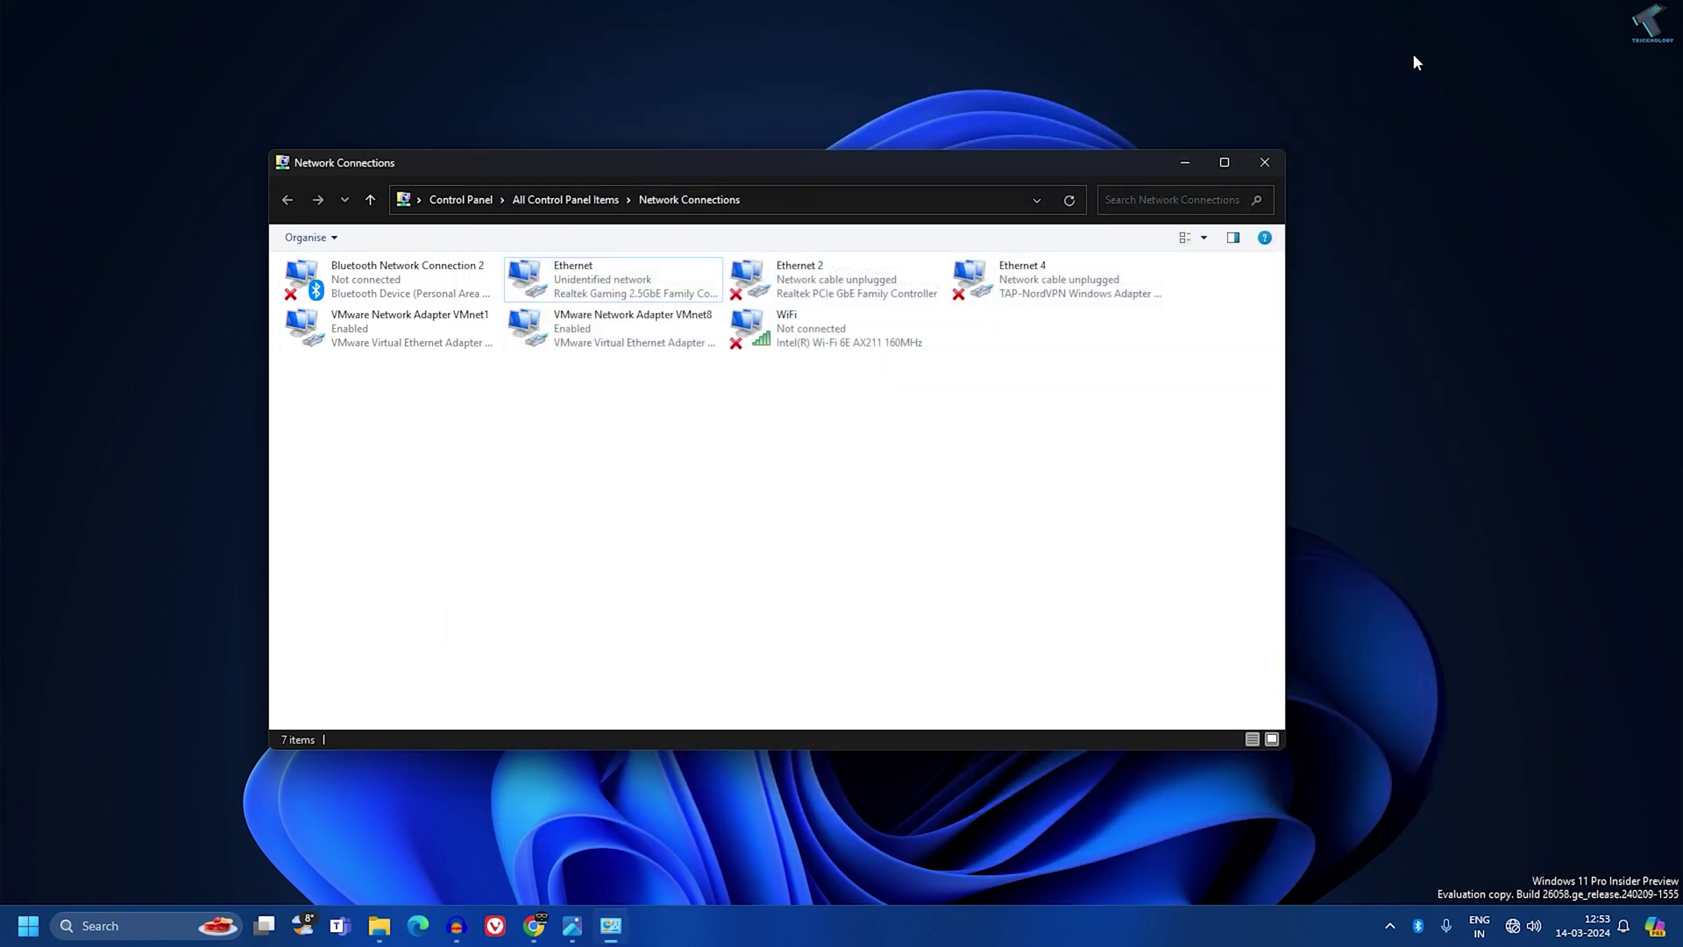
click(604, 290)
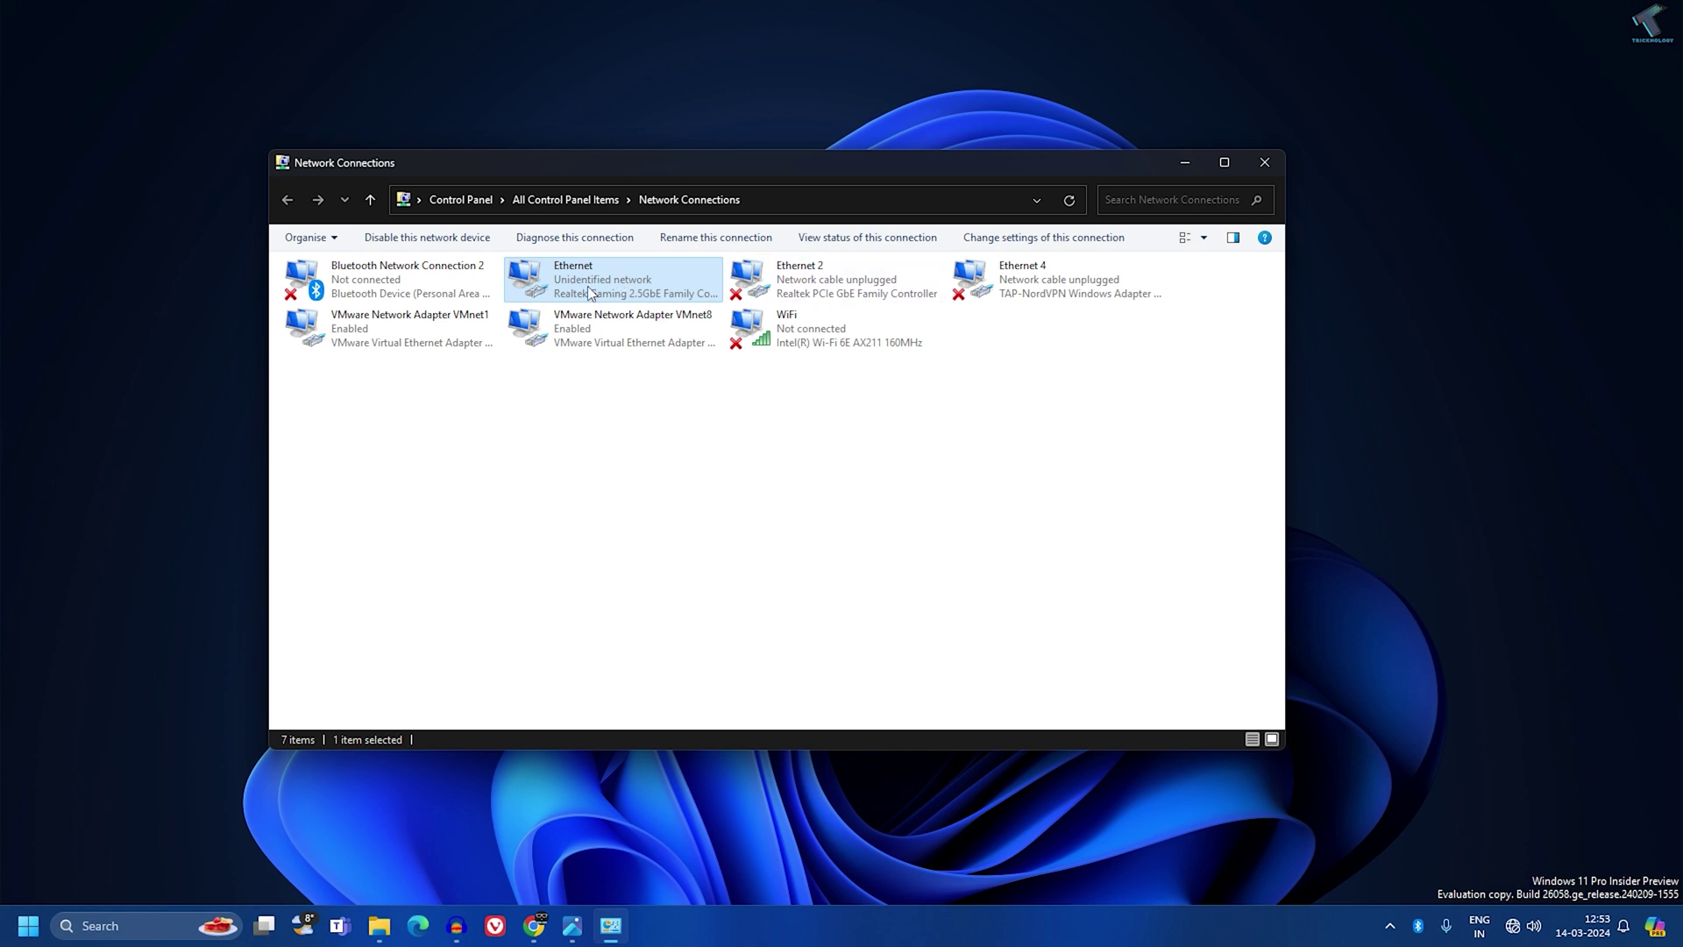
right_click(586, 293)
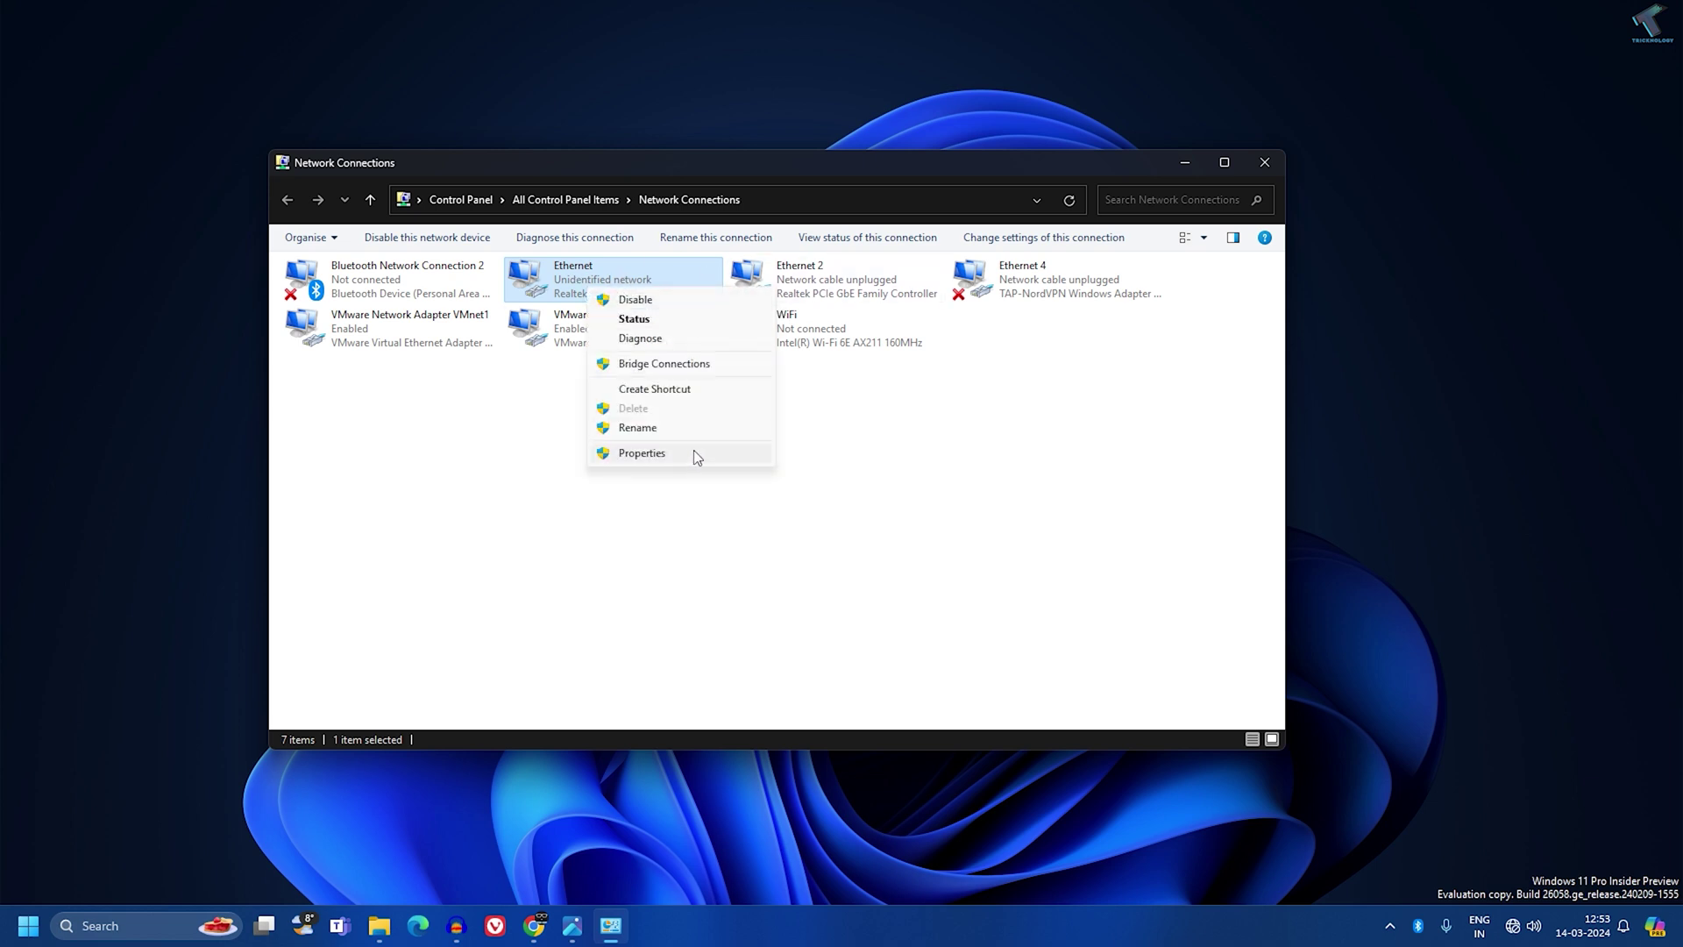
click(636, 453)
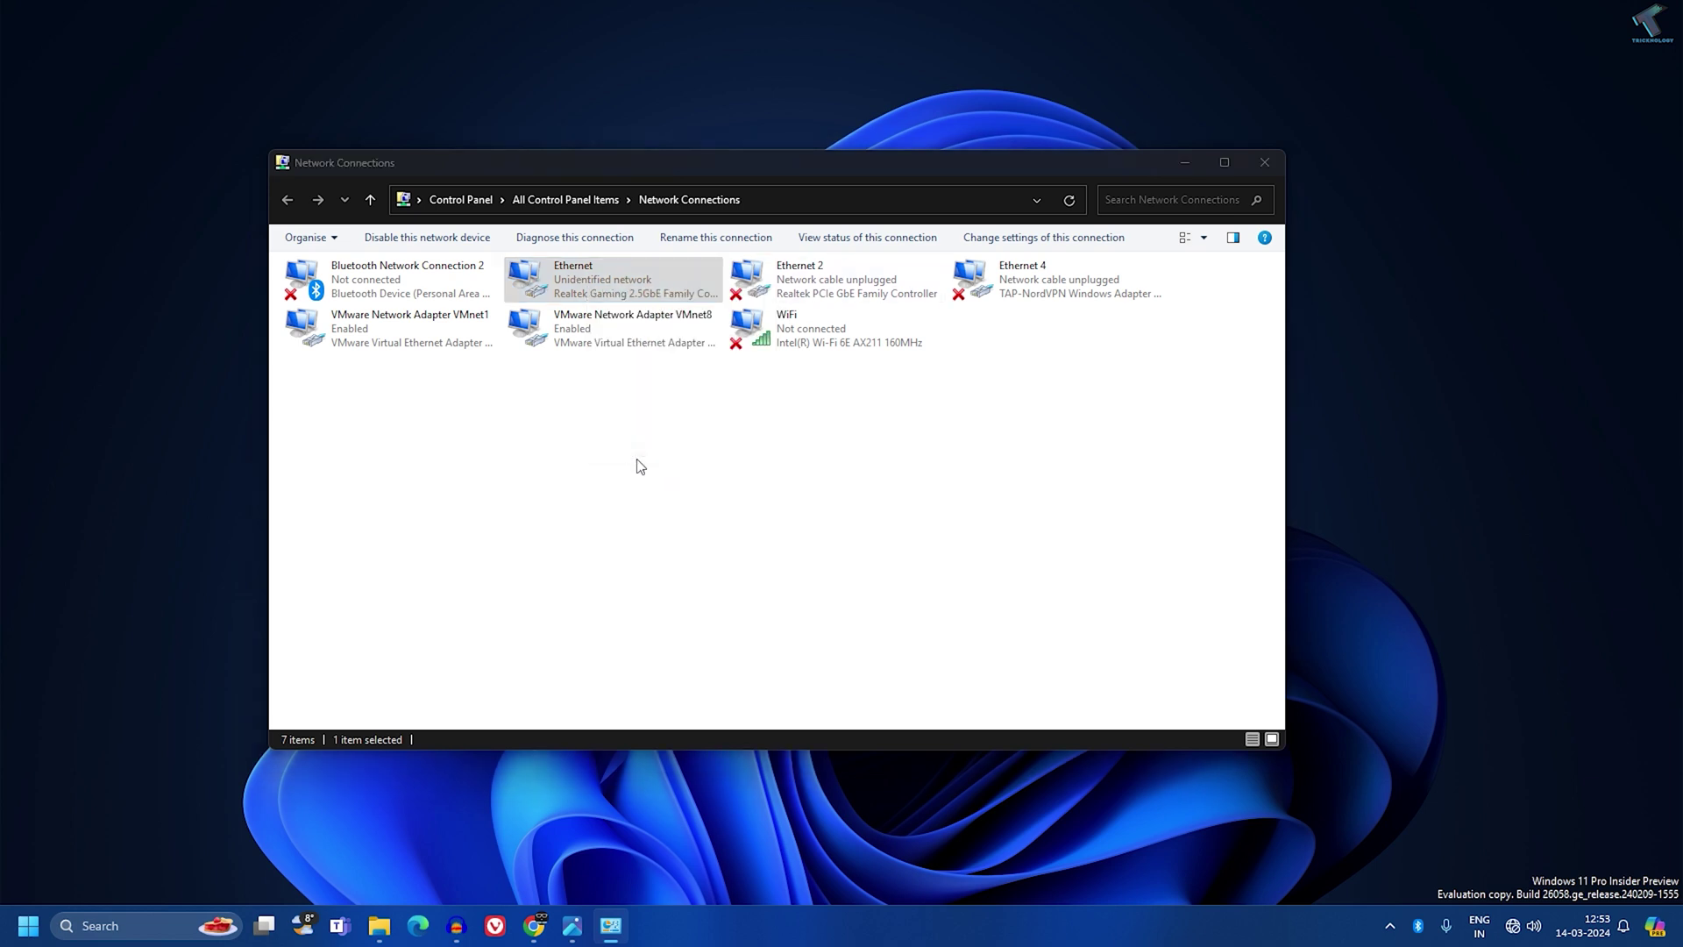
drag(497, 247, 777, 260)
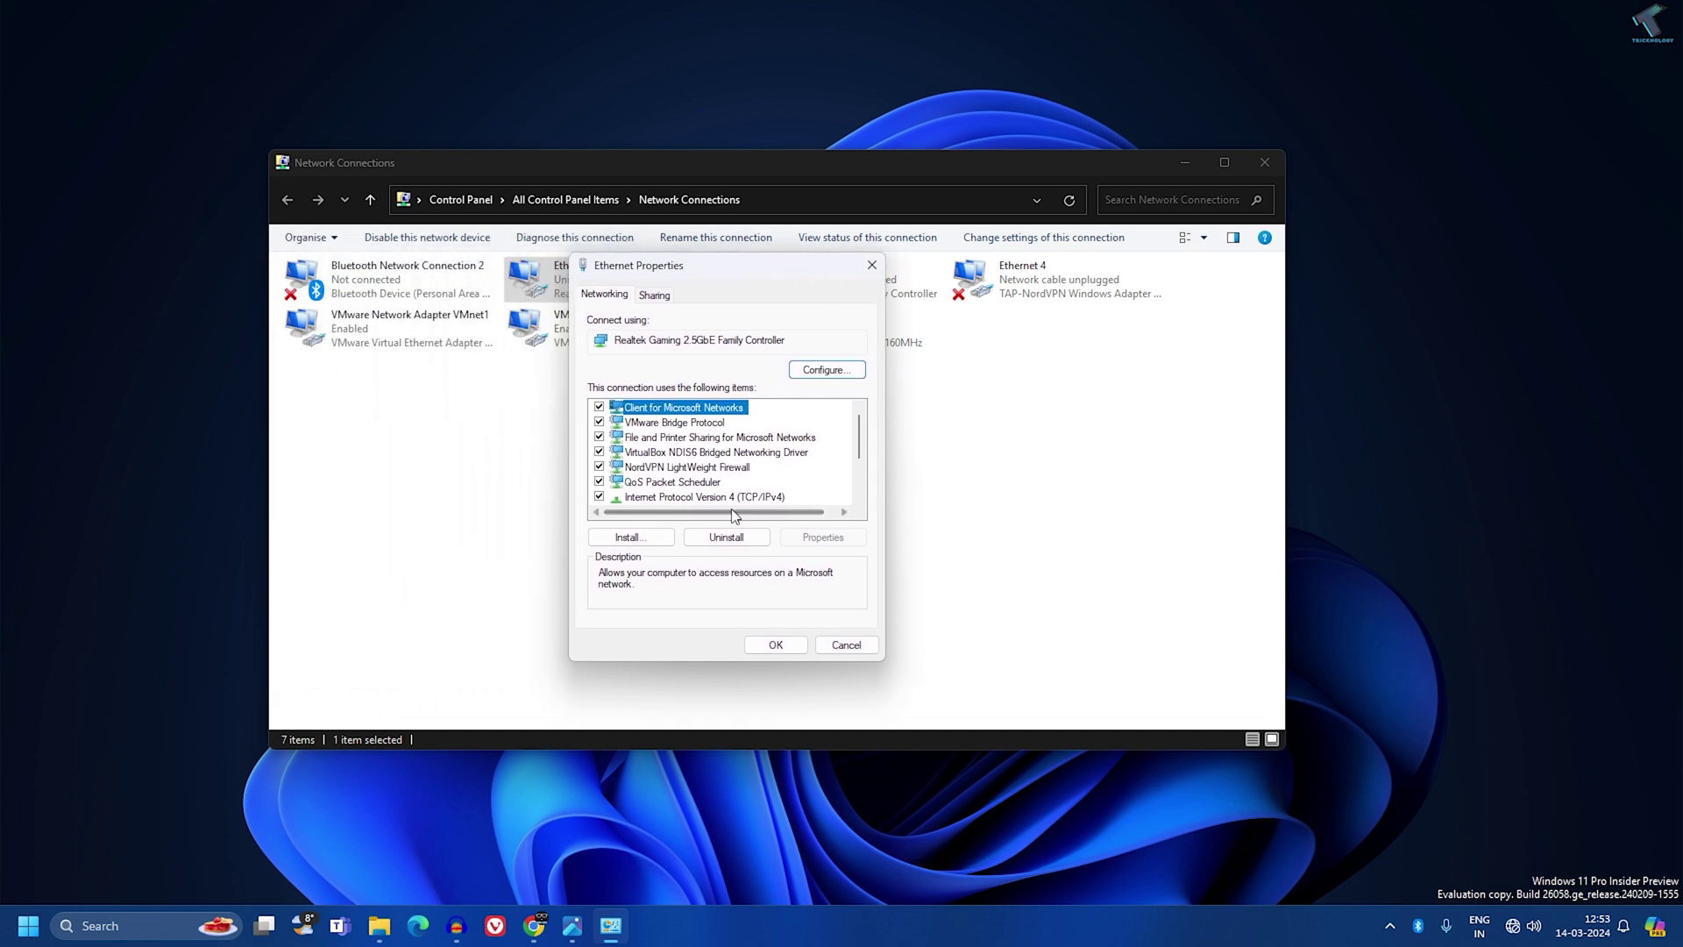
click(745, 496)
scroll(828, 480, down, 1)
double_click(761, 458)
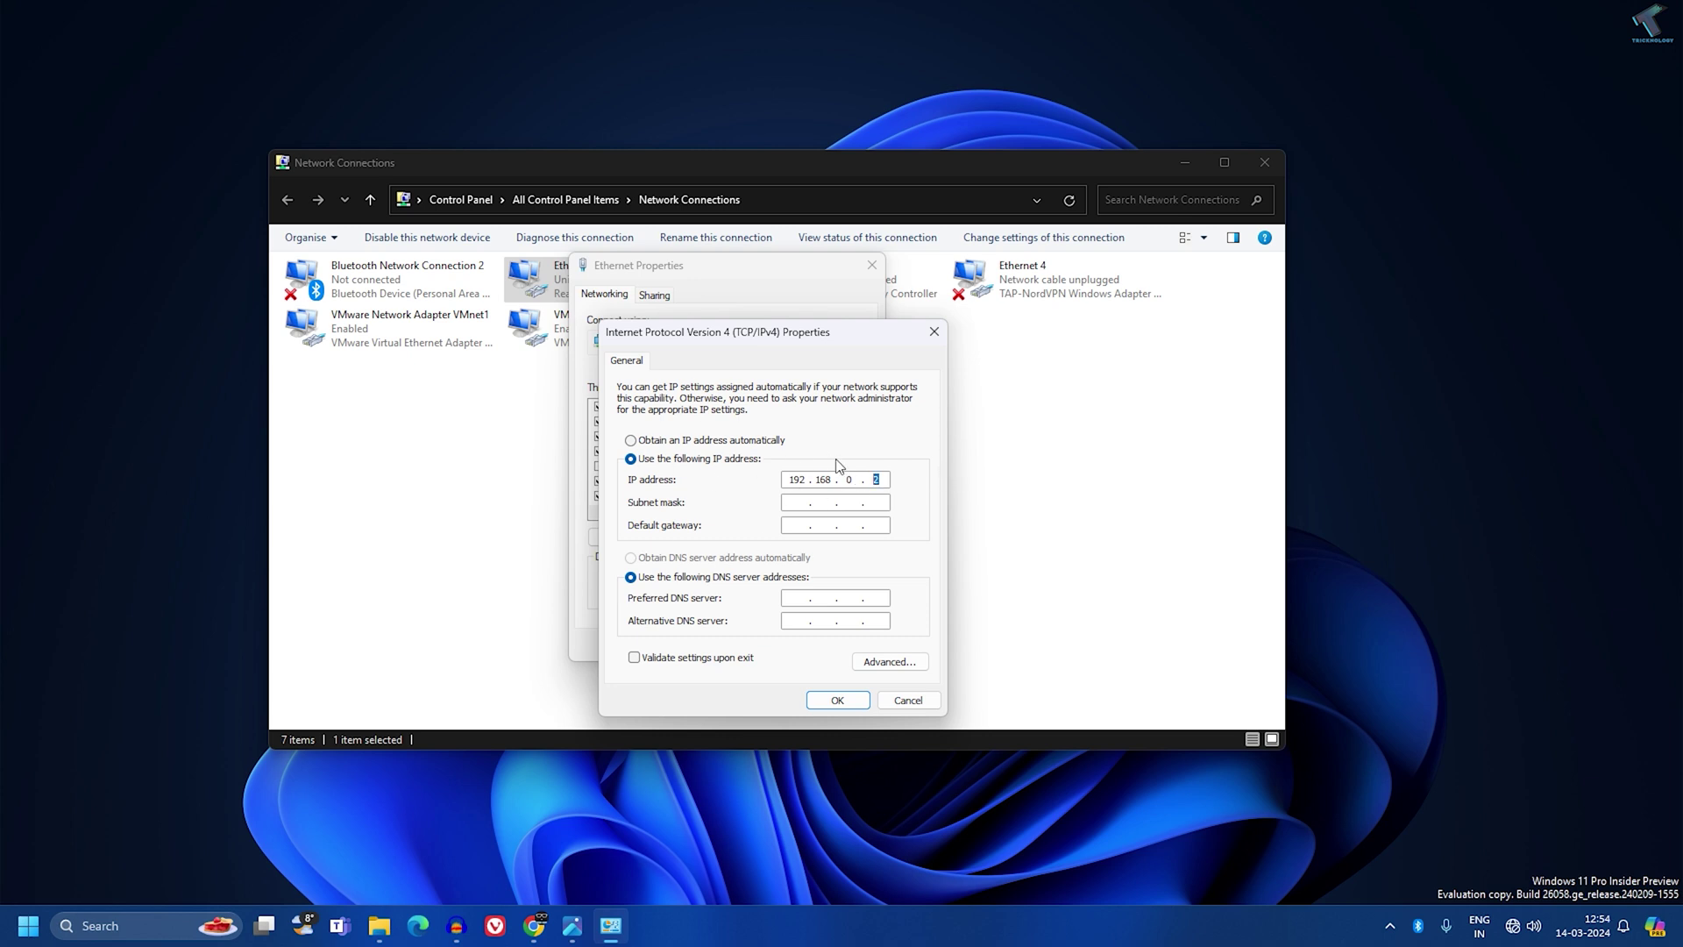
Set the static 192.168.0 address with subnet mask 255.255.255.0 and save both dialogs.
click(795, 500)
key(Tab)
click(879, 502)
click(837, 700)
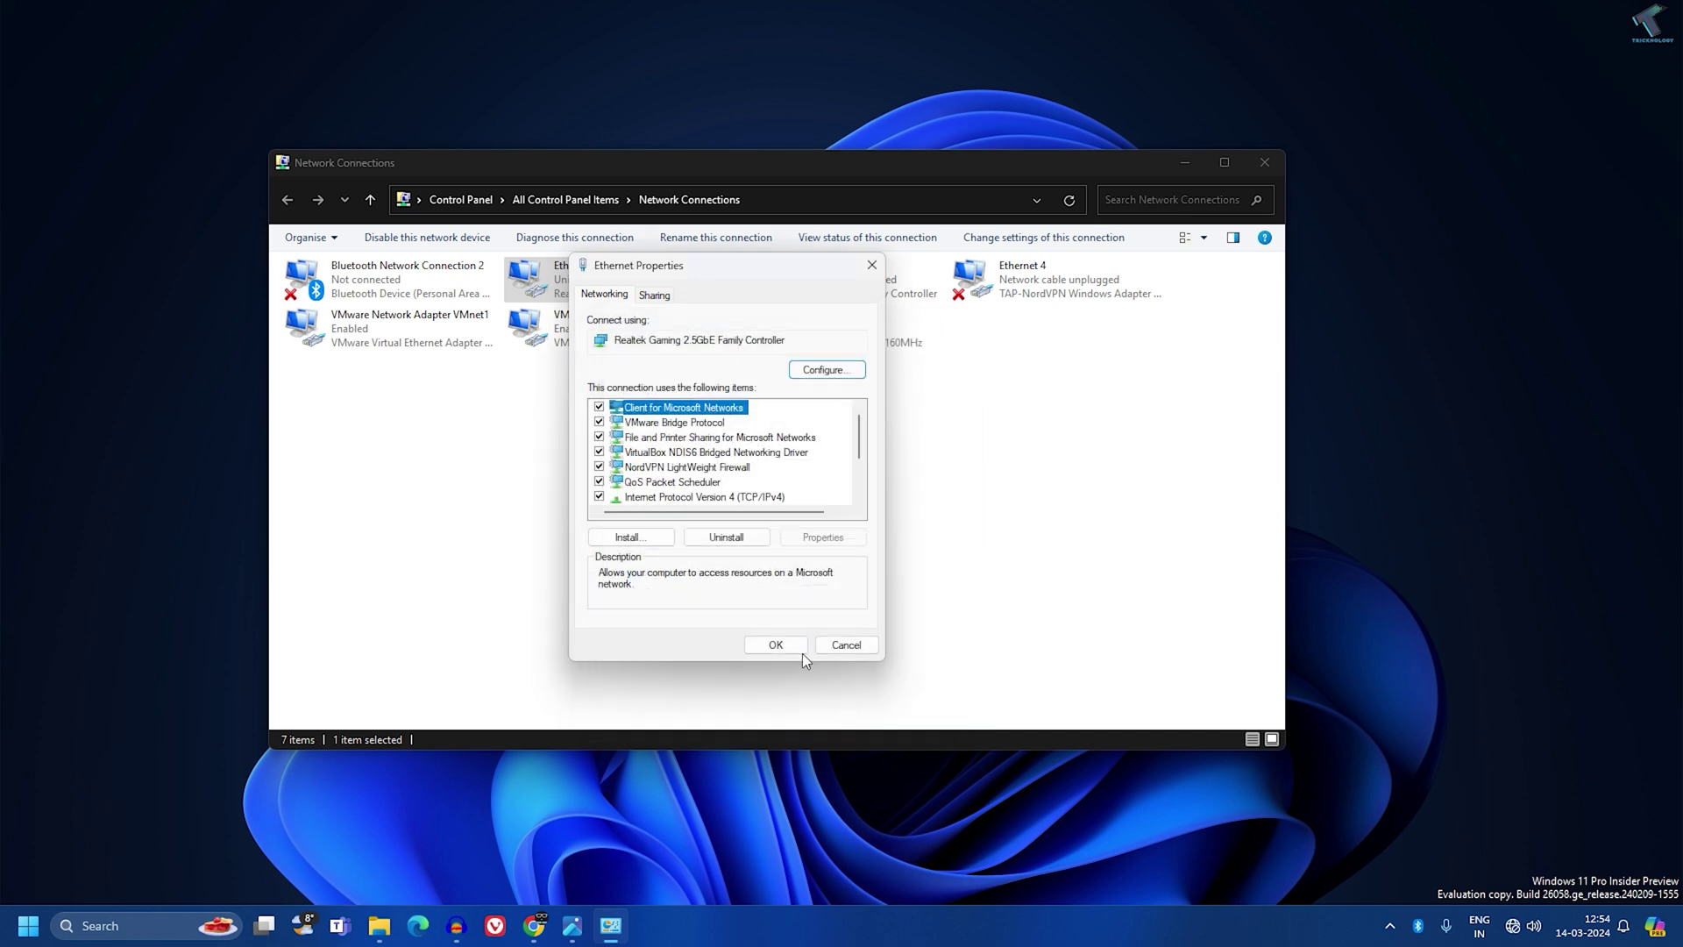
click(787, 644)
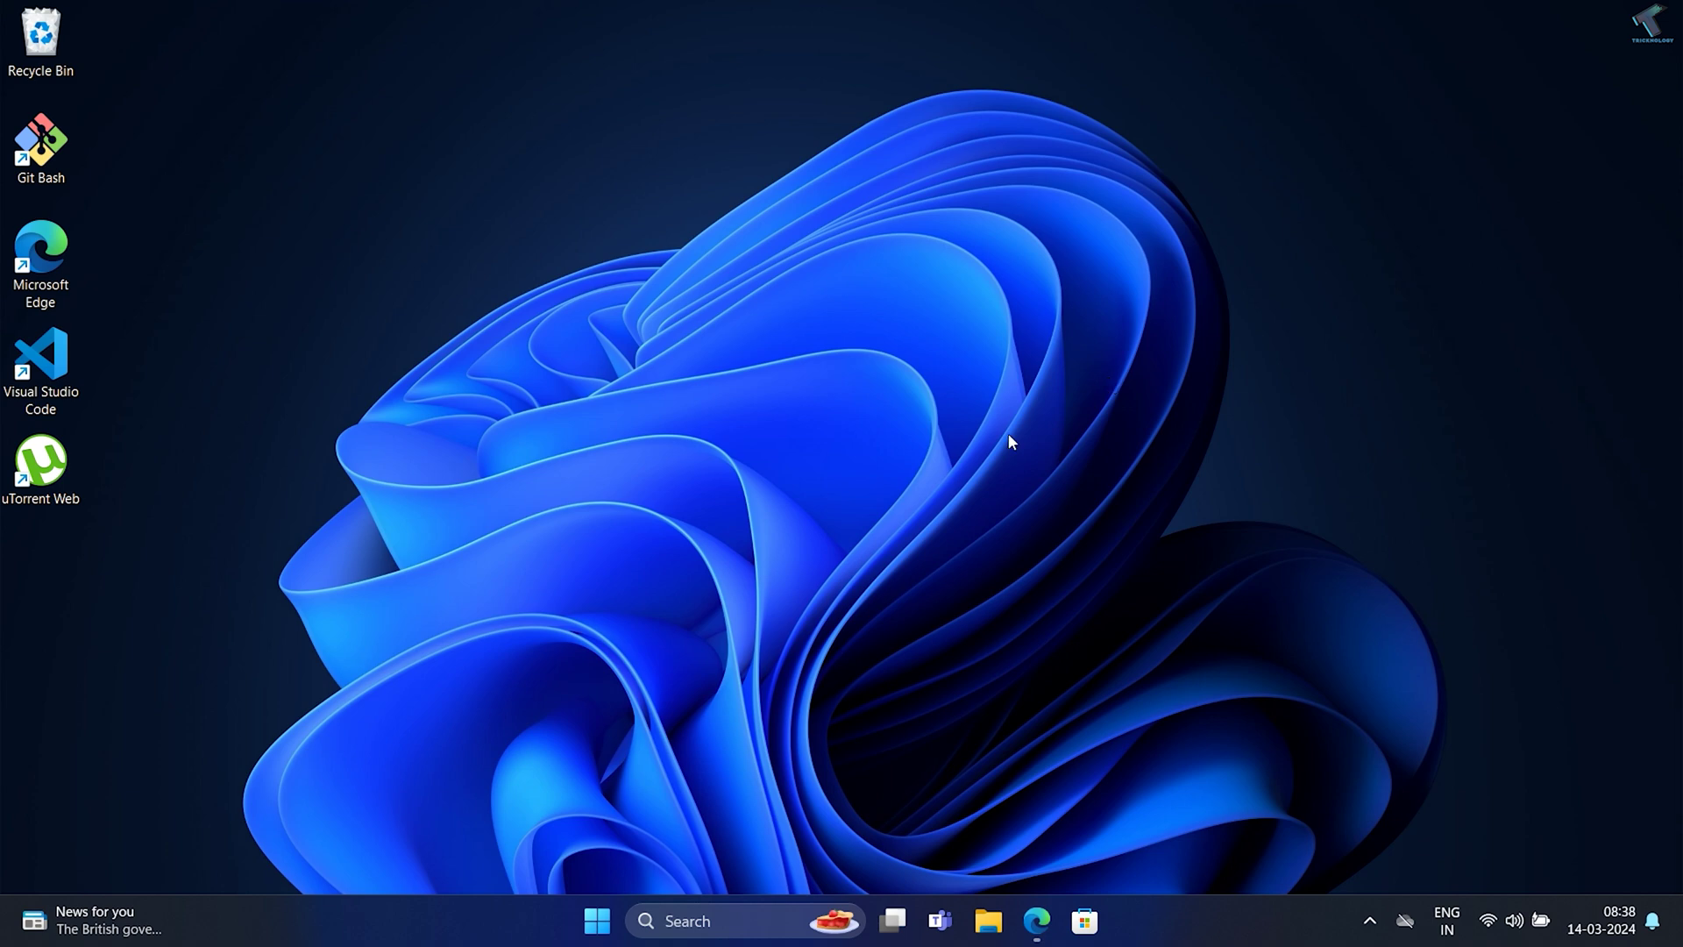
Run ncpa.cpl from the Start search on the second PC.
click(596, 920)
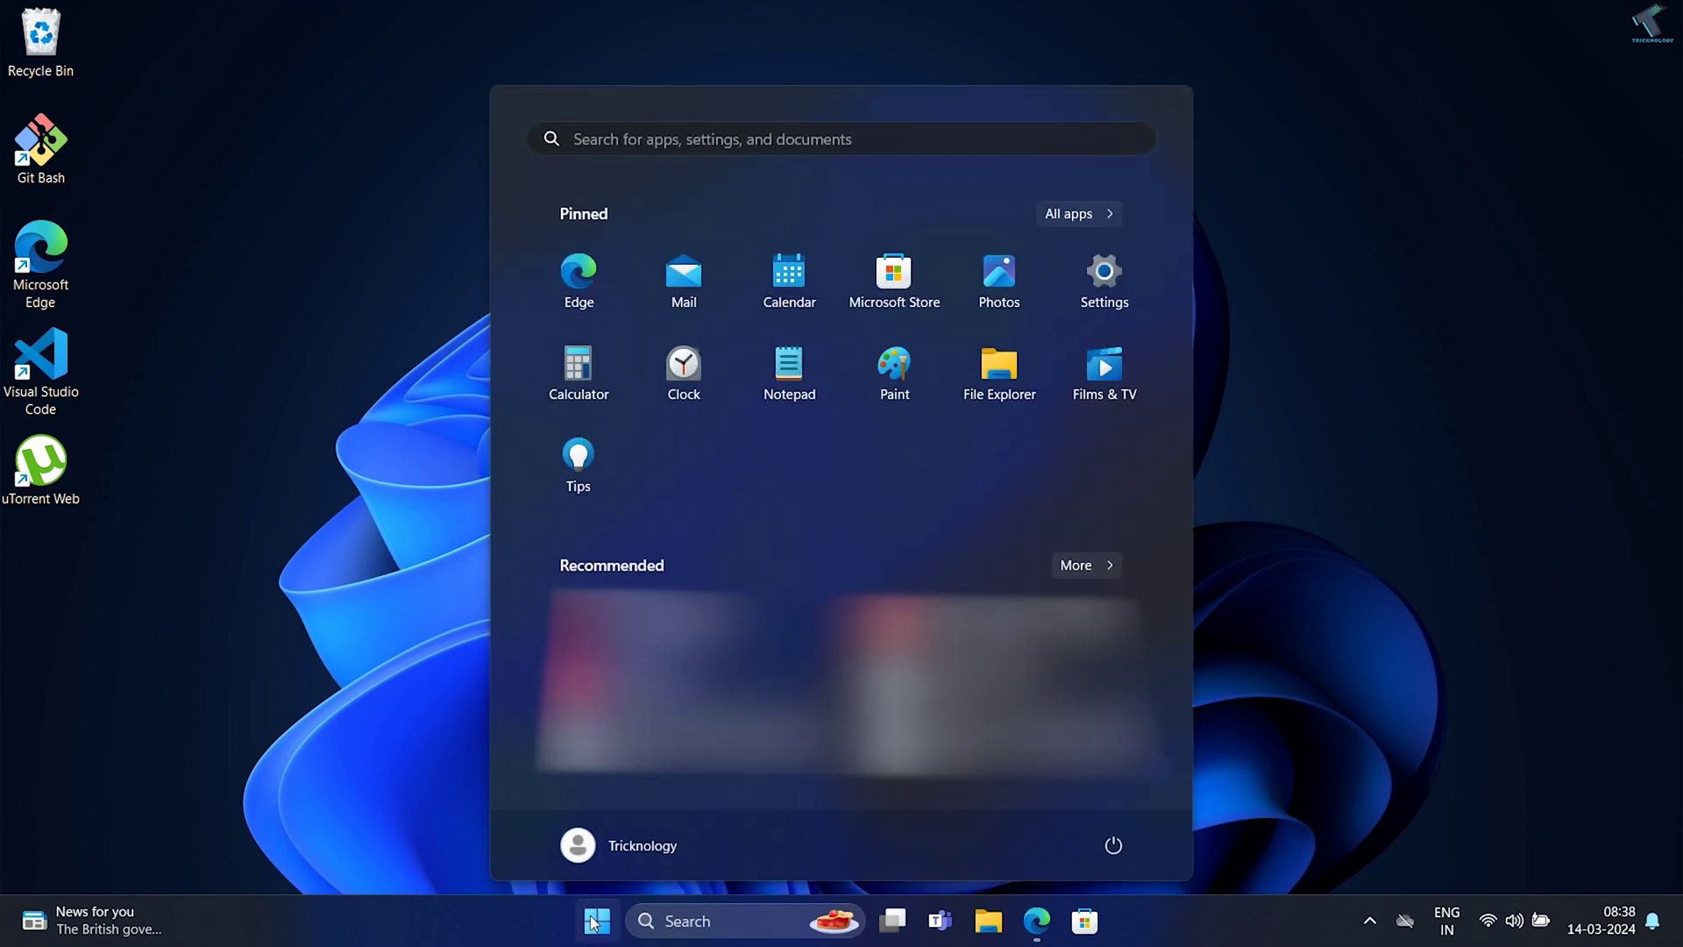
text(ncpa.cpl)
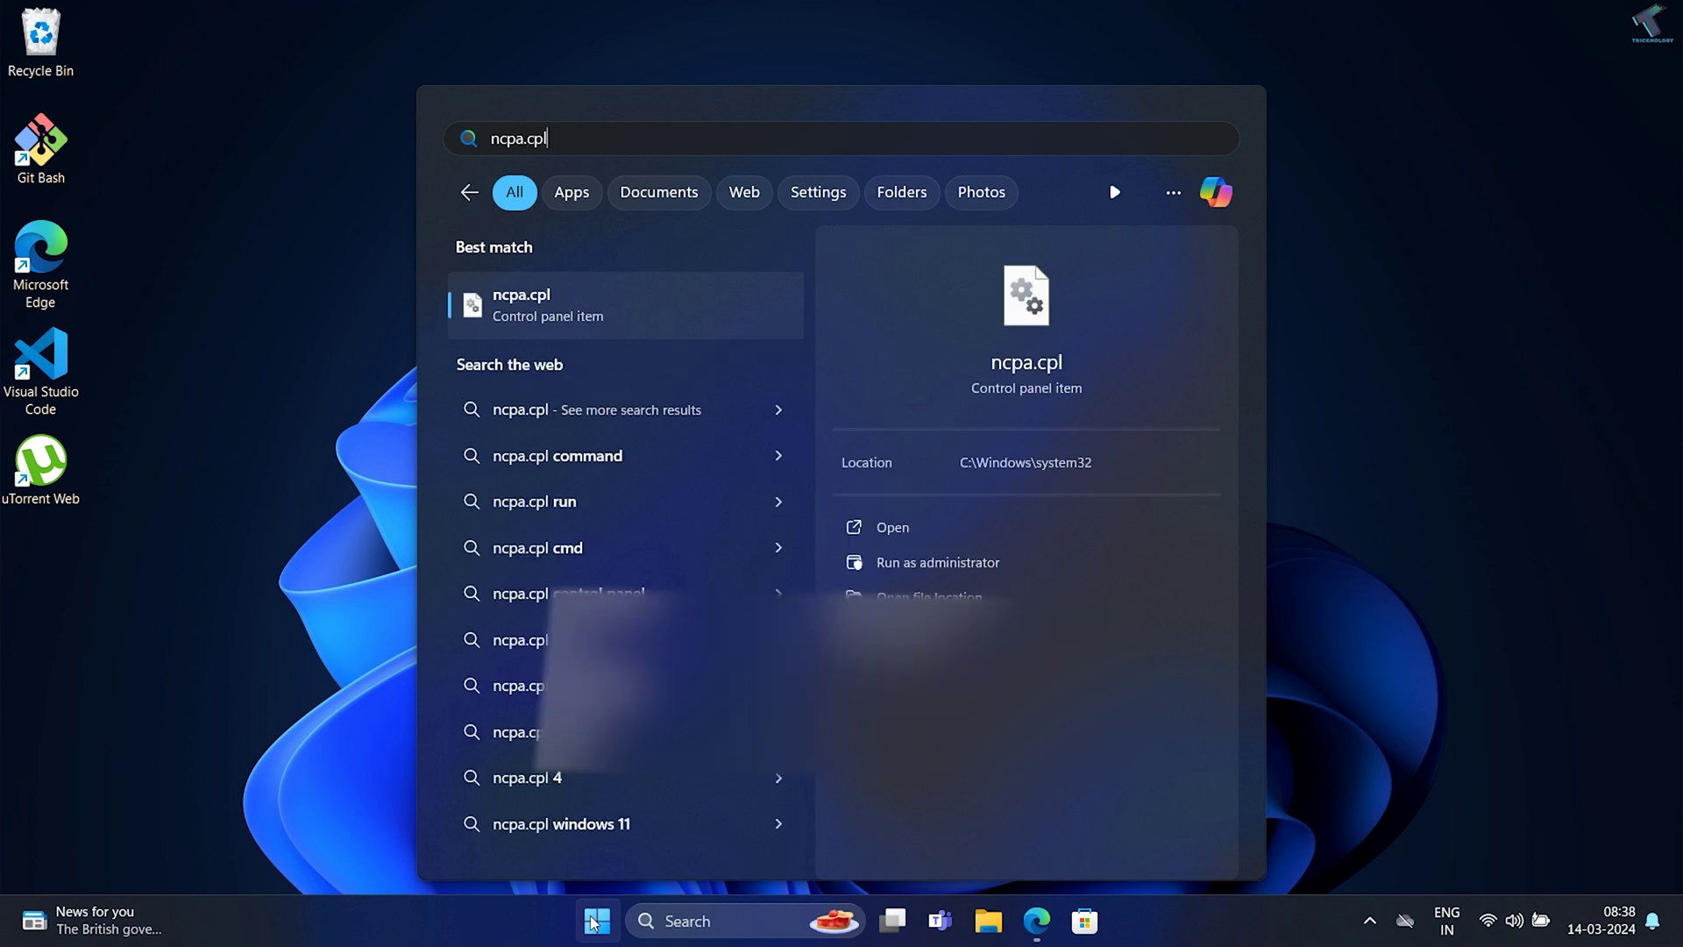
key(Return)
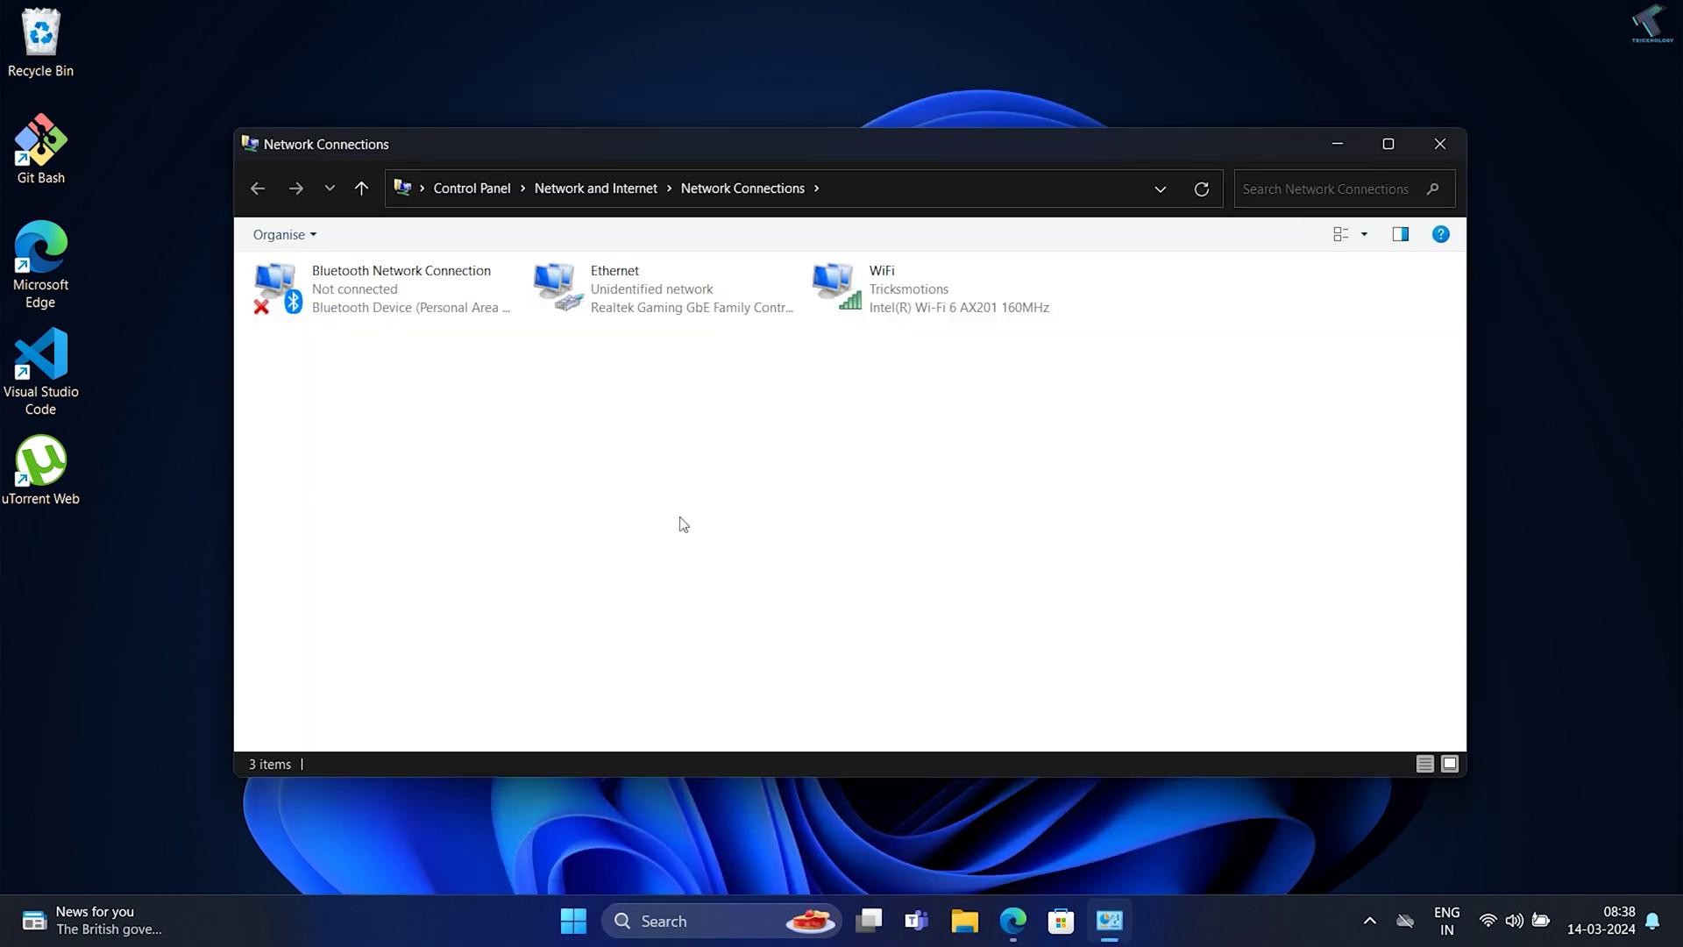
Open the IPv4 properties of the second PC's Ethernet adapter.
right_click(631, 298)
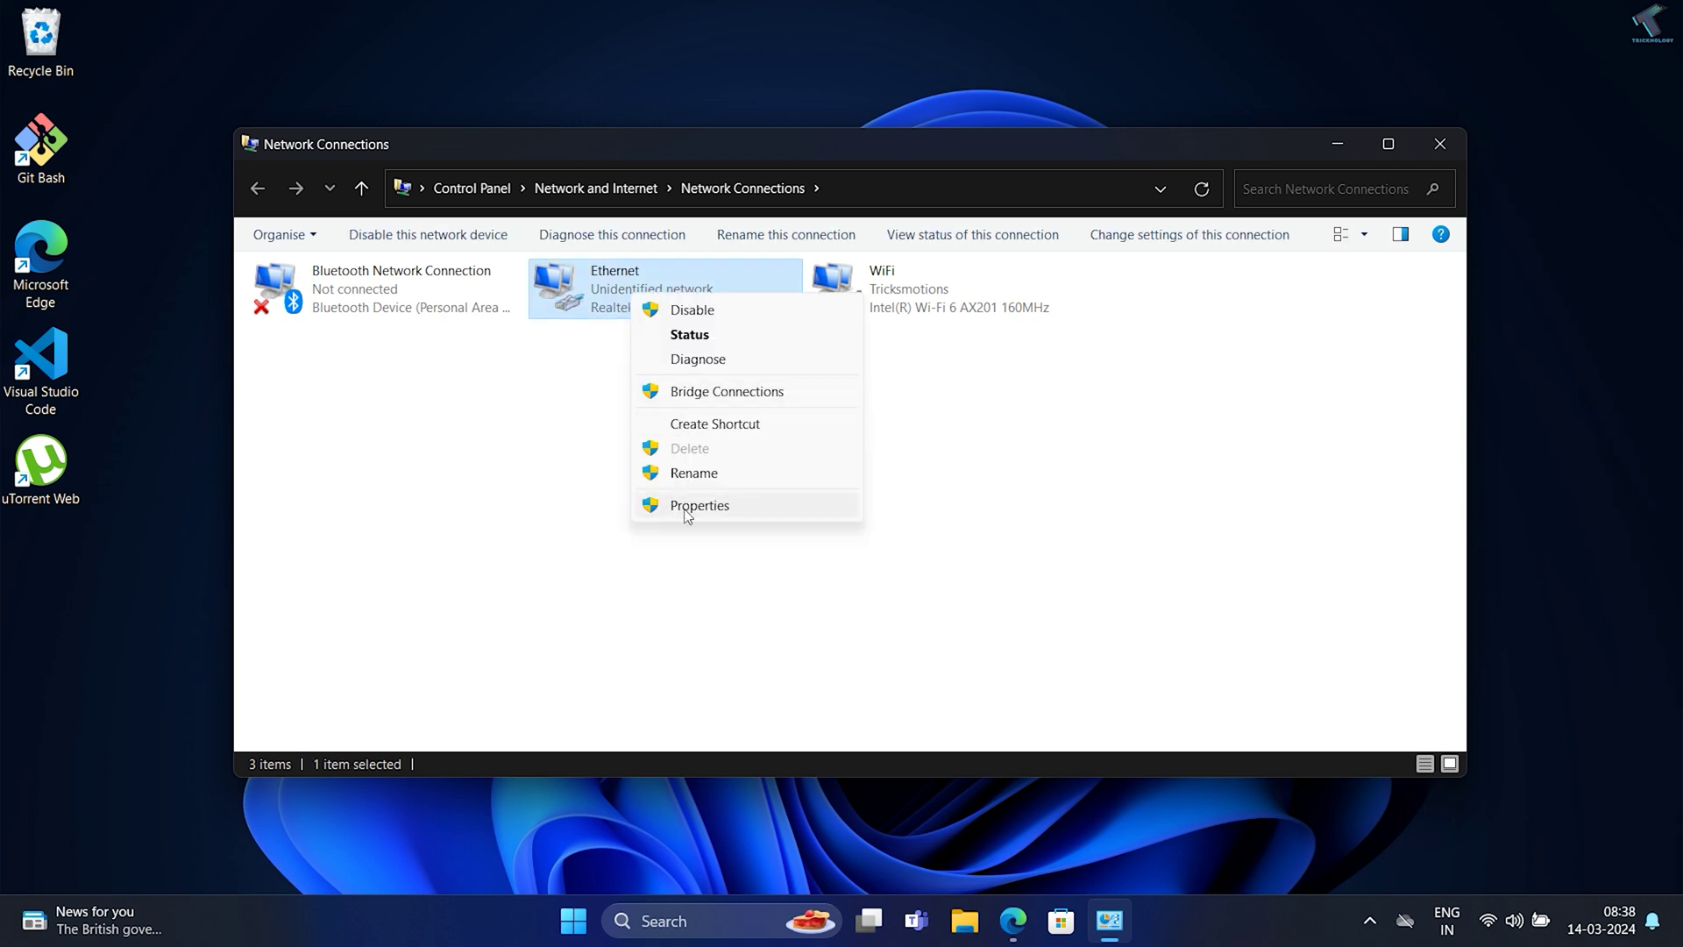
click(686, 507)
double_click(526, 487)
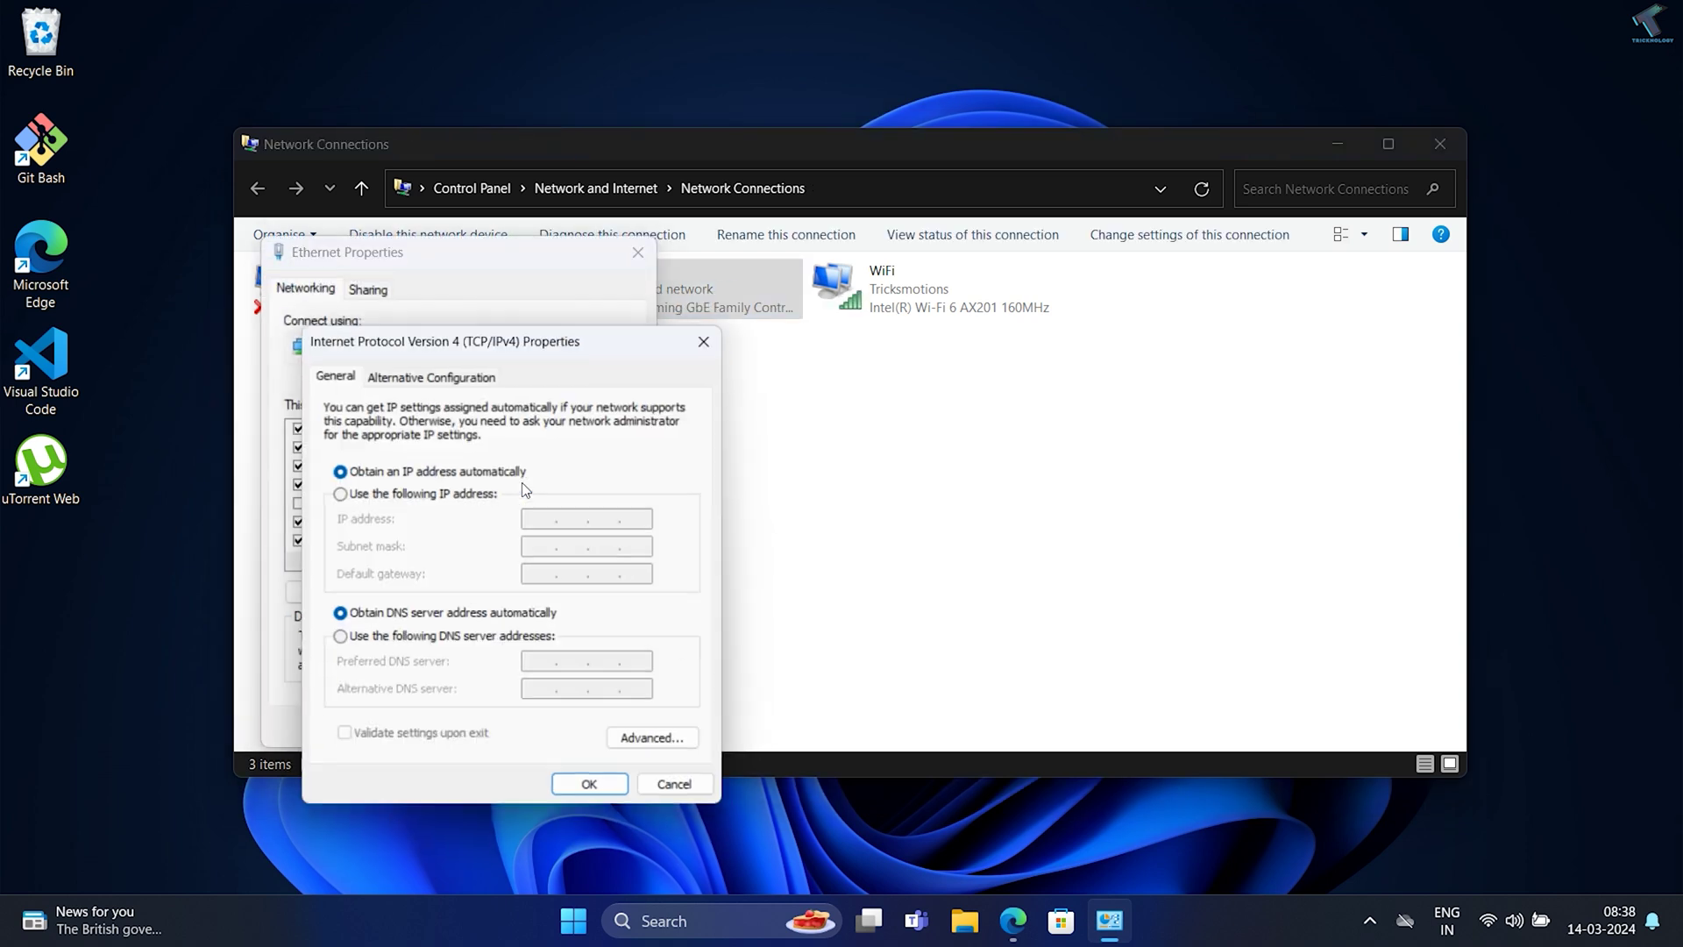
drag(559, 342, 689, 304)
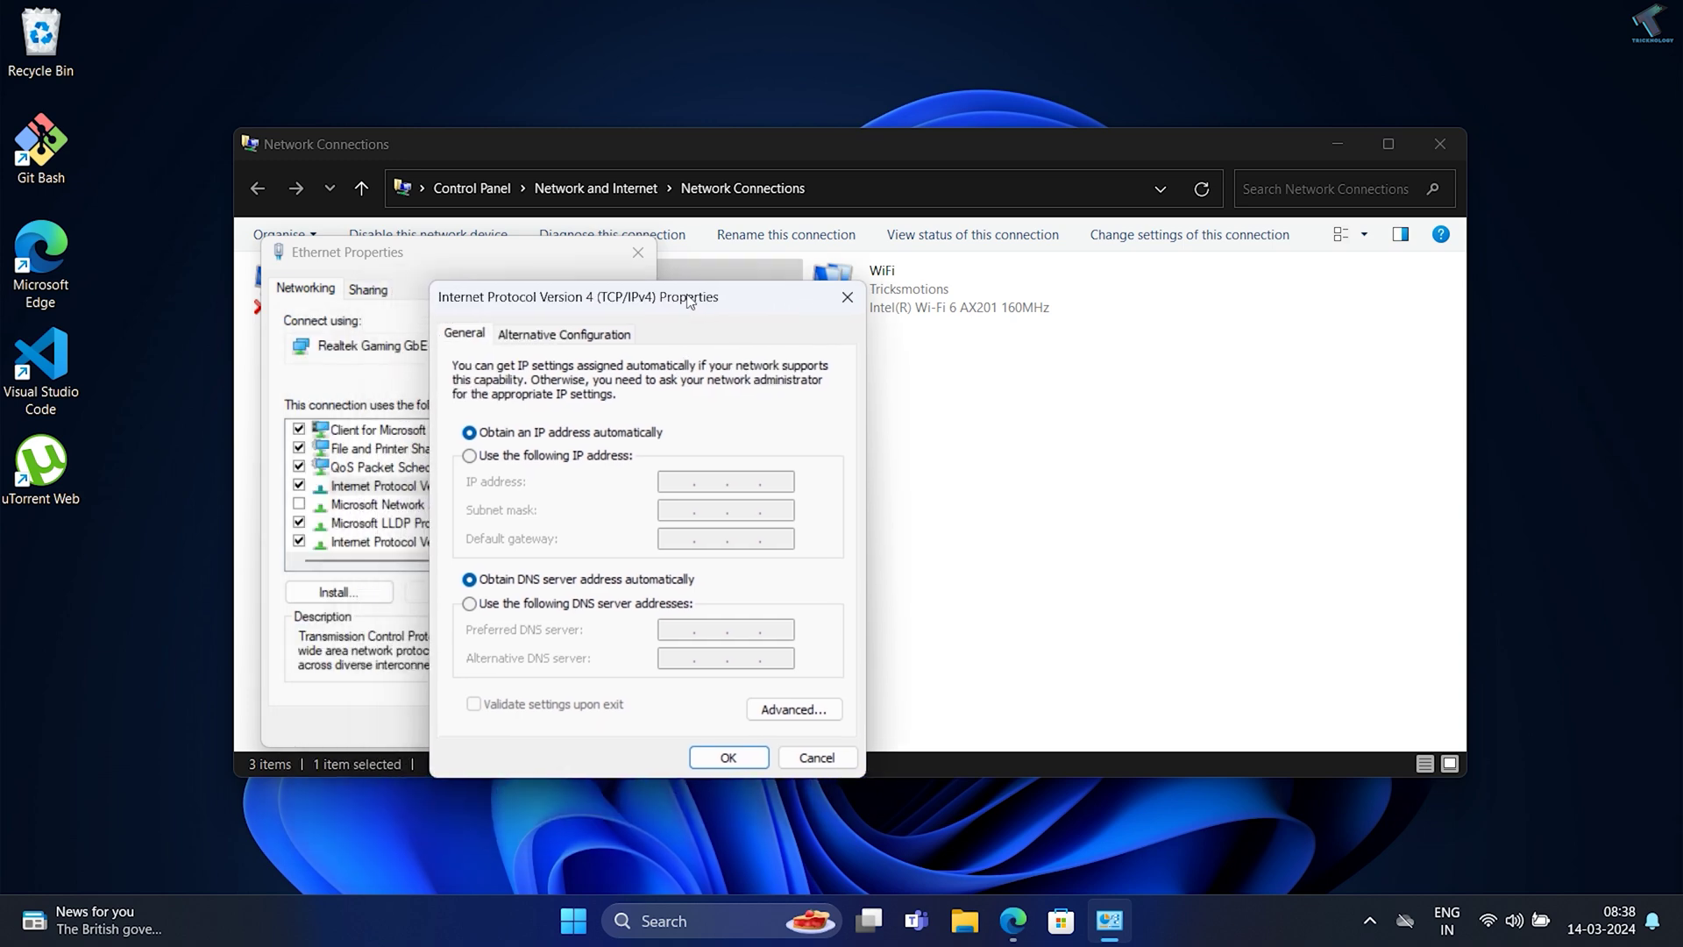
Assign static IP 192.168.0.3 with mask 255.255.255.0 and save both dialogs.
click(610, 457)
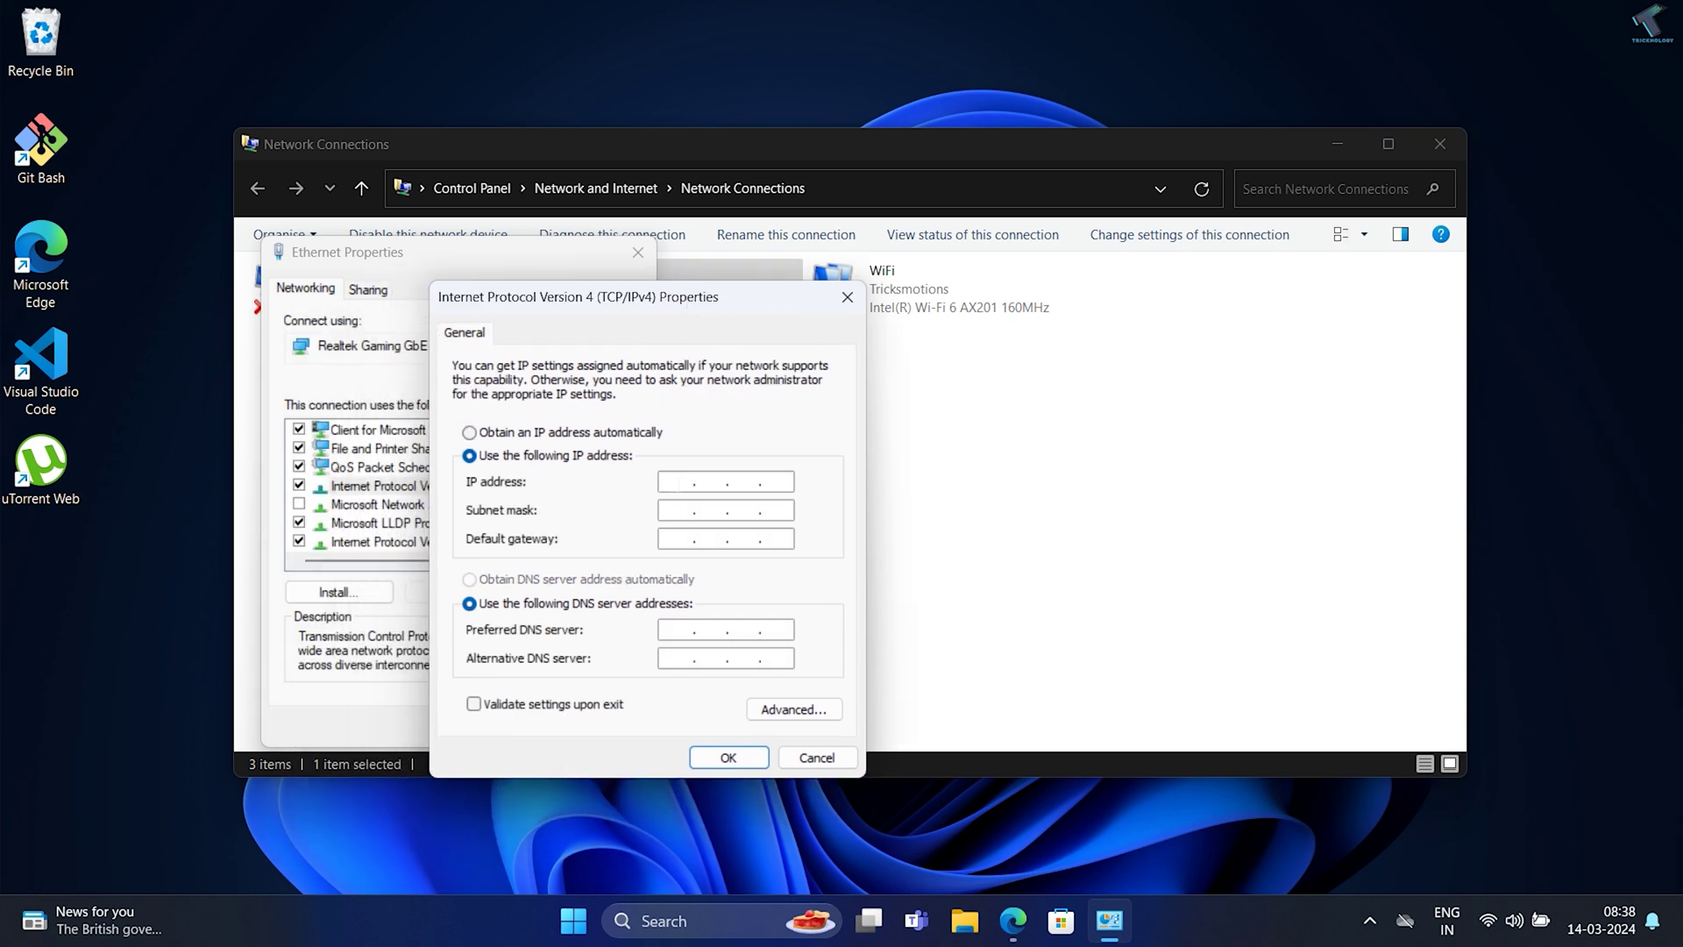
text(192 . 168 . 0 . 3)
click(676, 509)
click(743, 754)
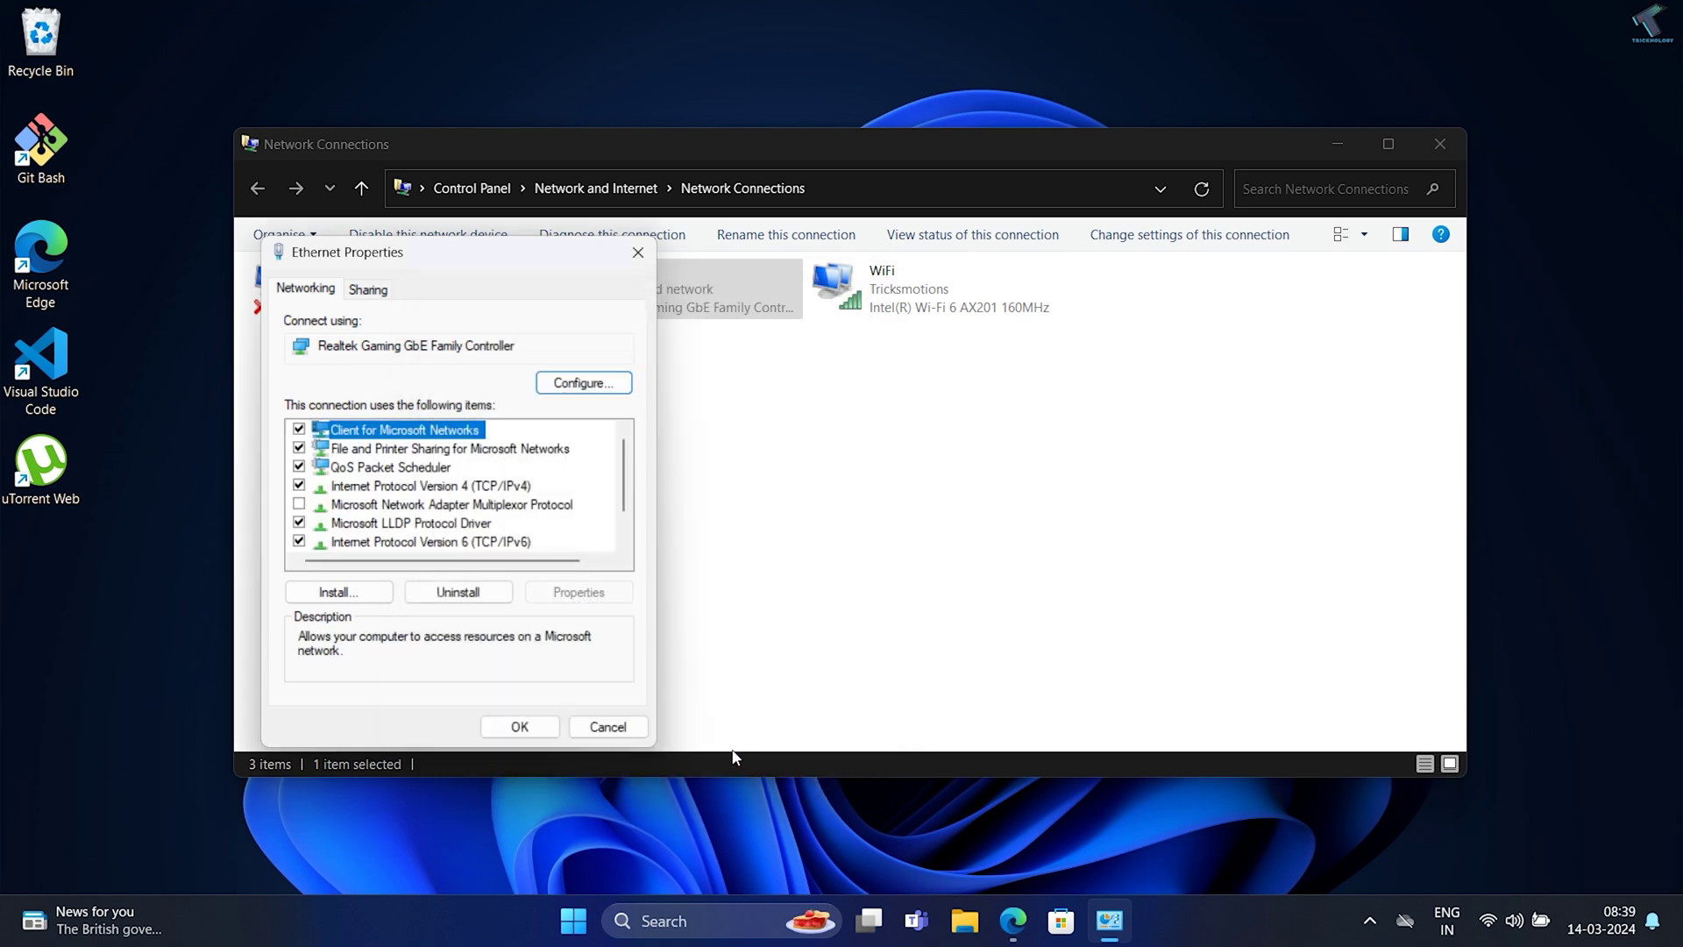
click(524, 727)
click(947, 507)
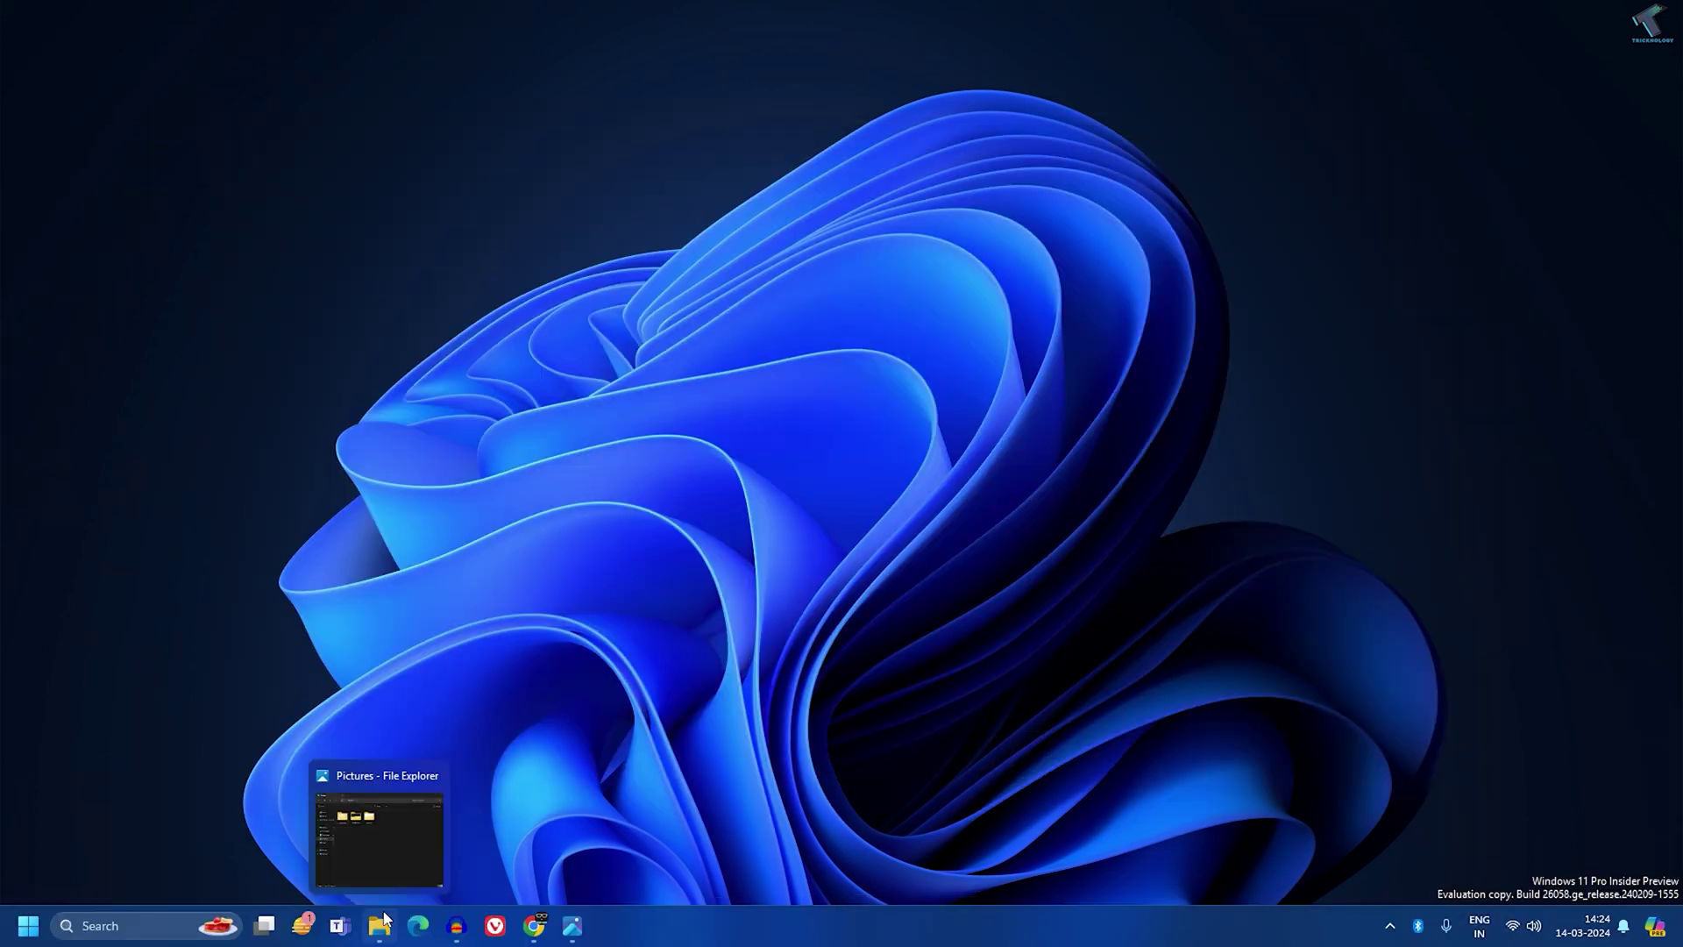
Open the Sharing tab of the Lightroom folder's properties in Pictures.
click(381, 922)
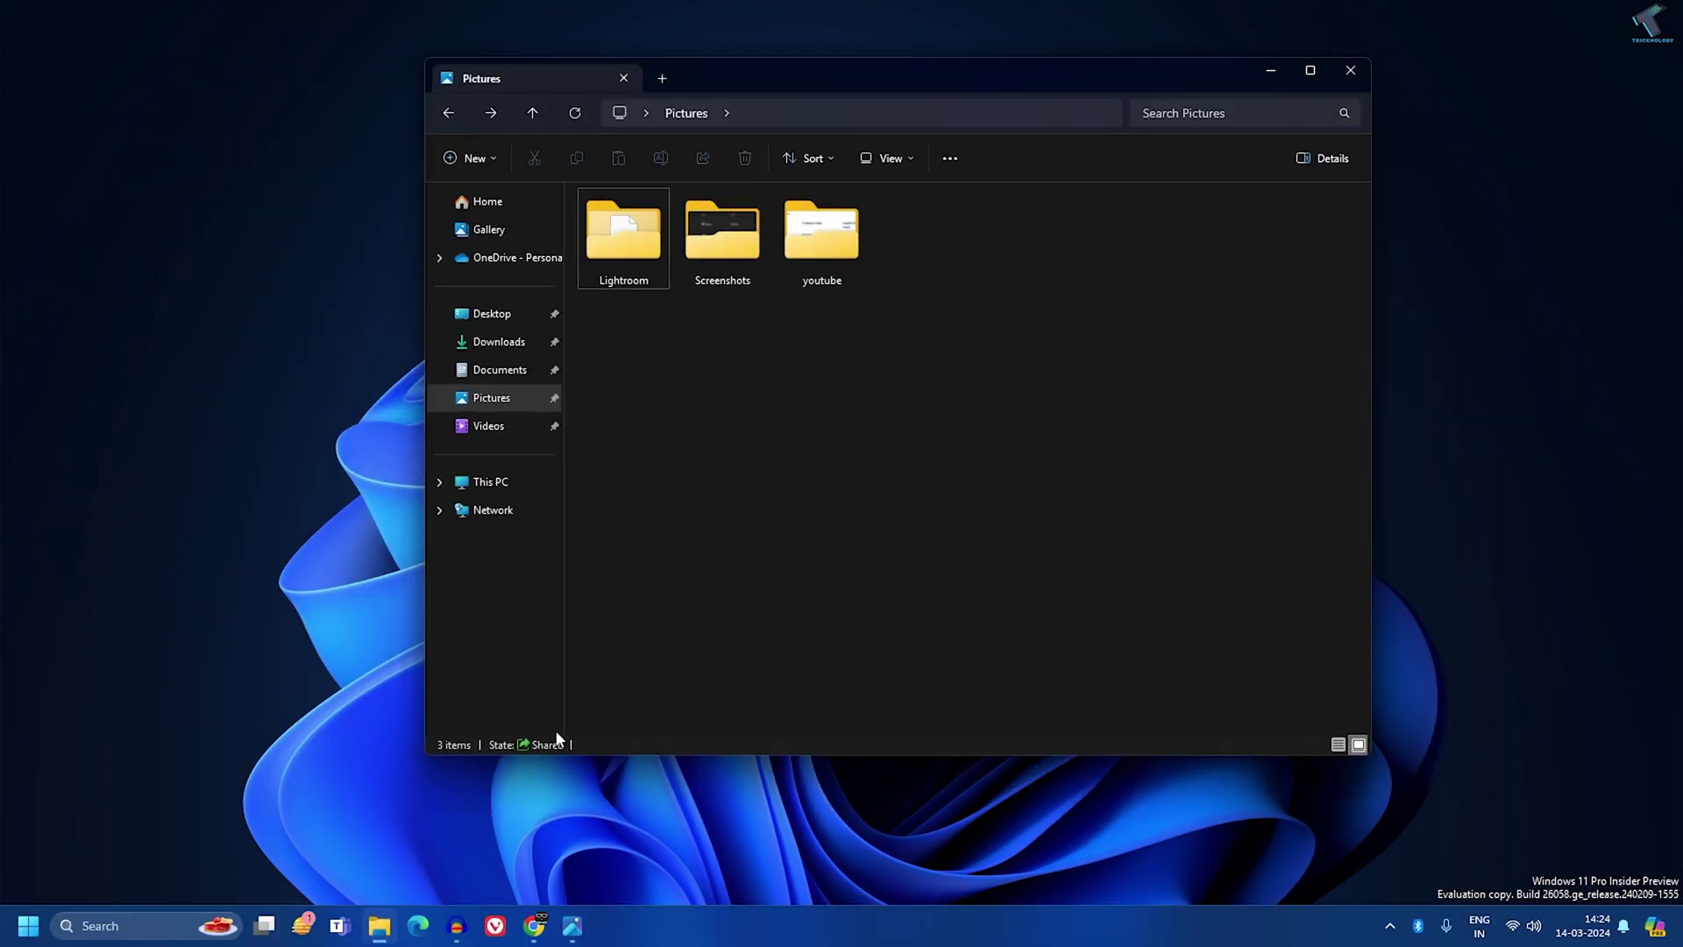
right_click(629, 234)
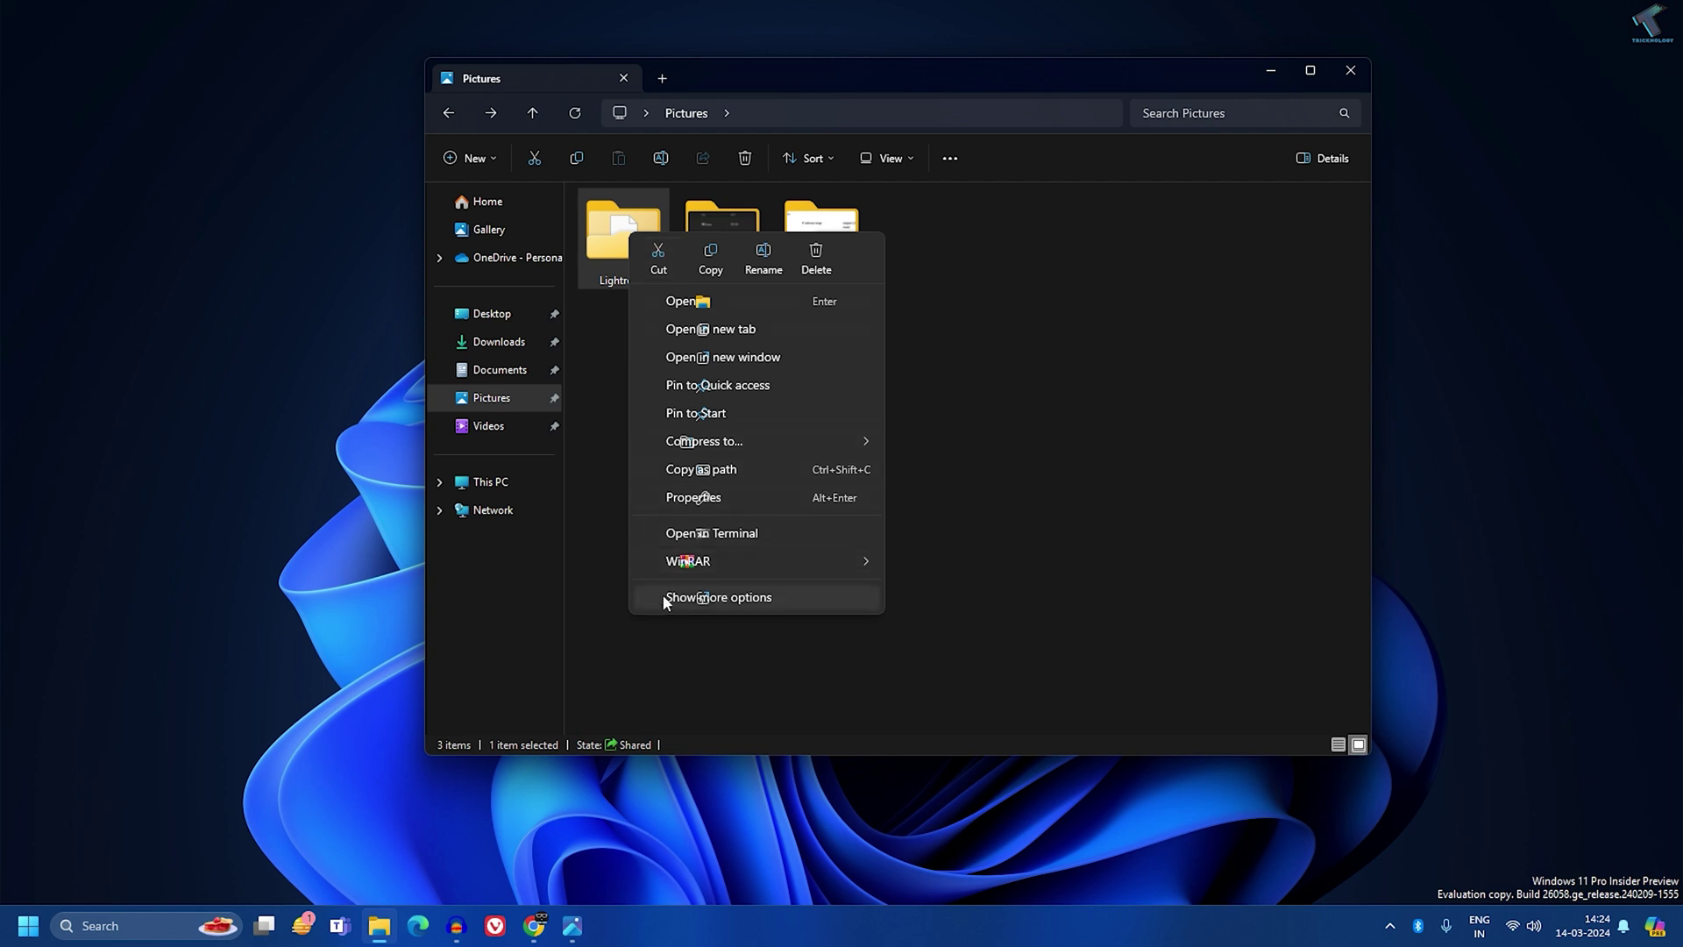
click(1033, 534)
right_click(639, 228)
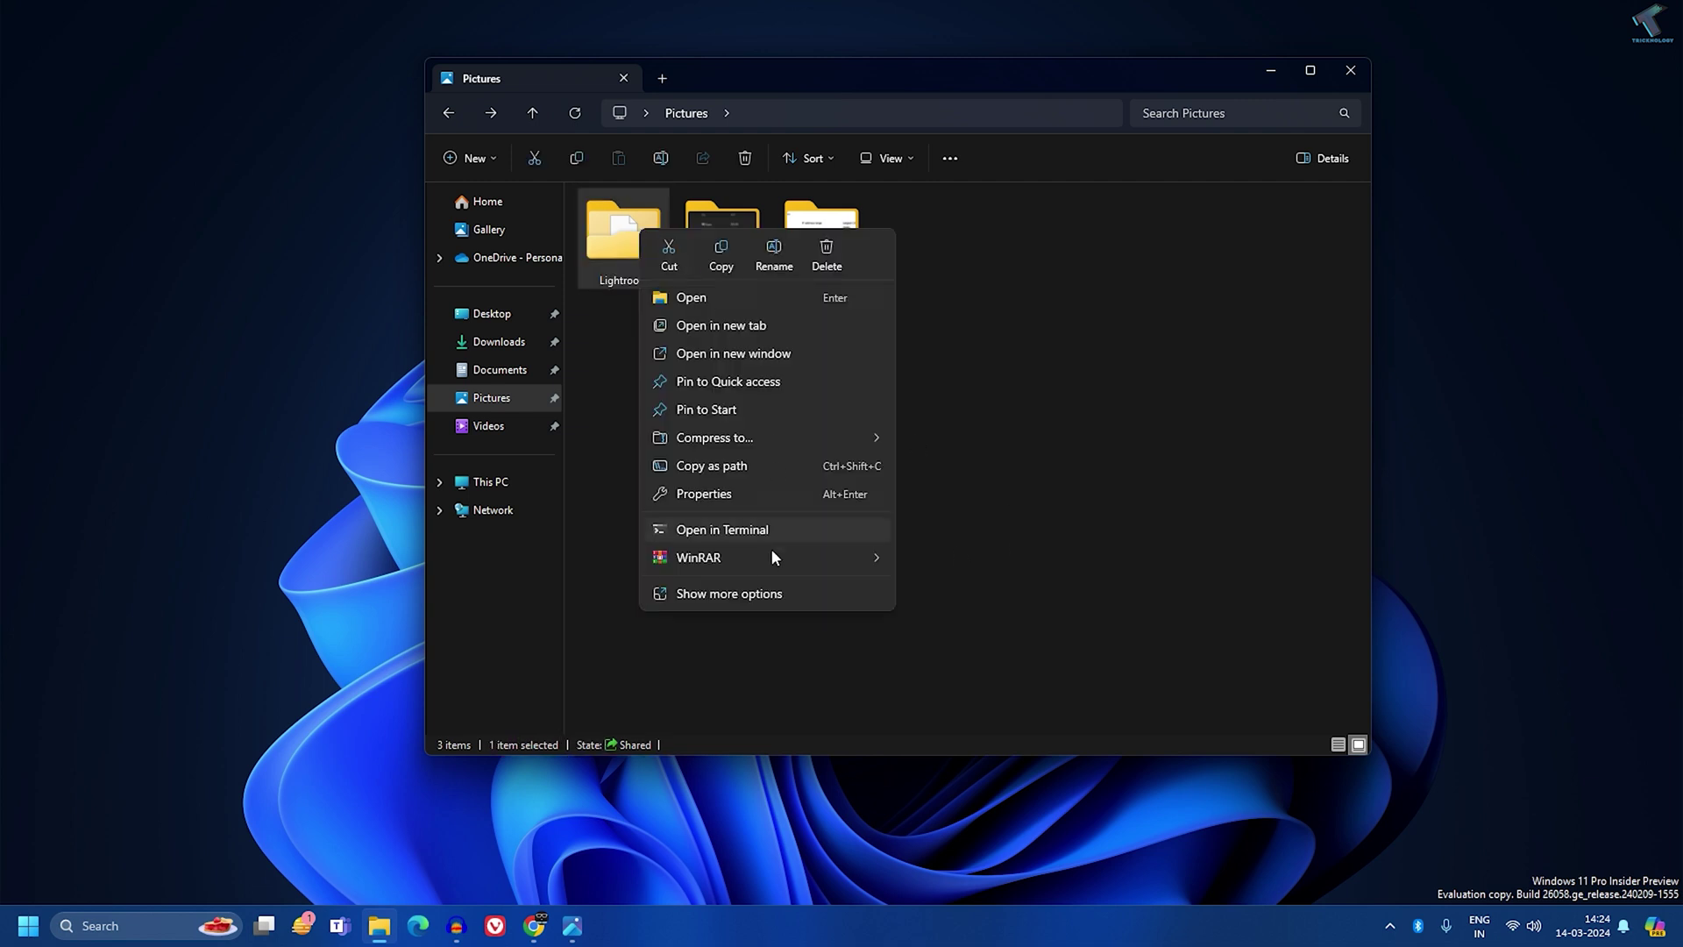
click(747, 596)
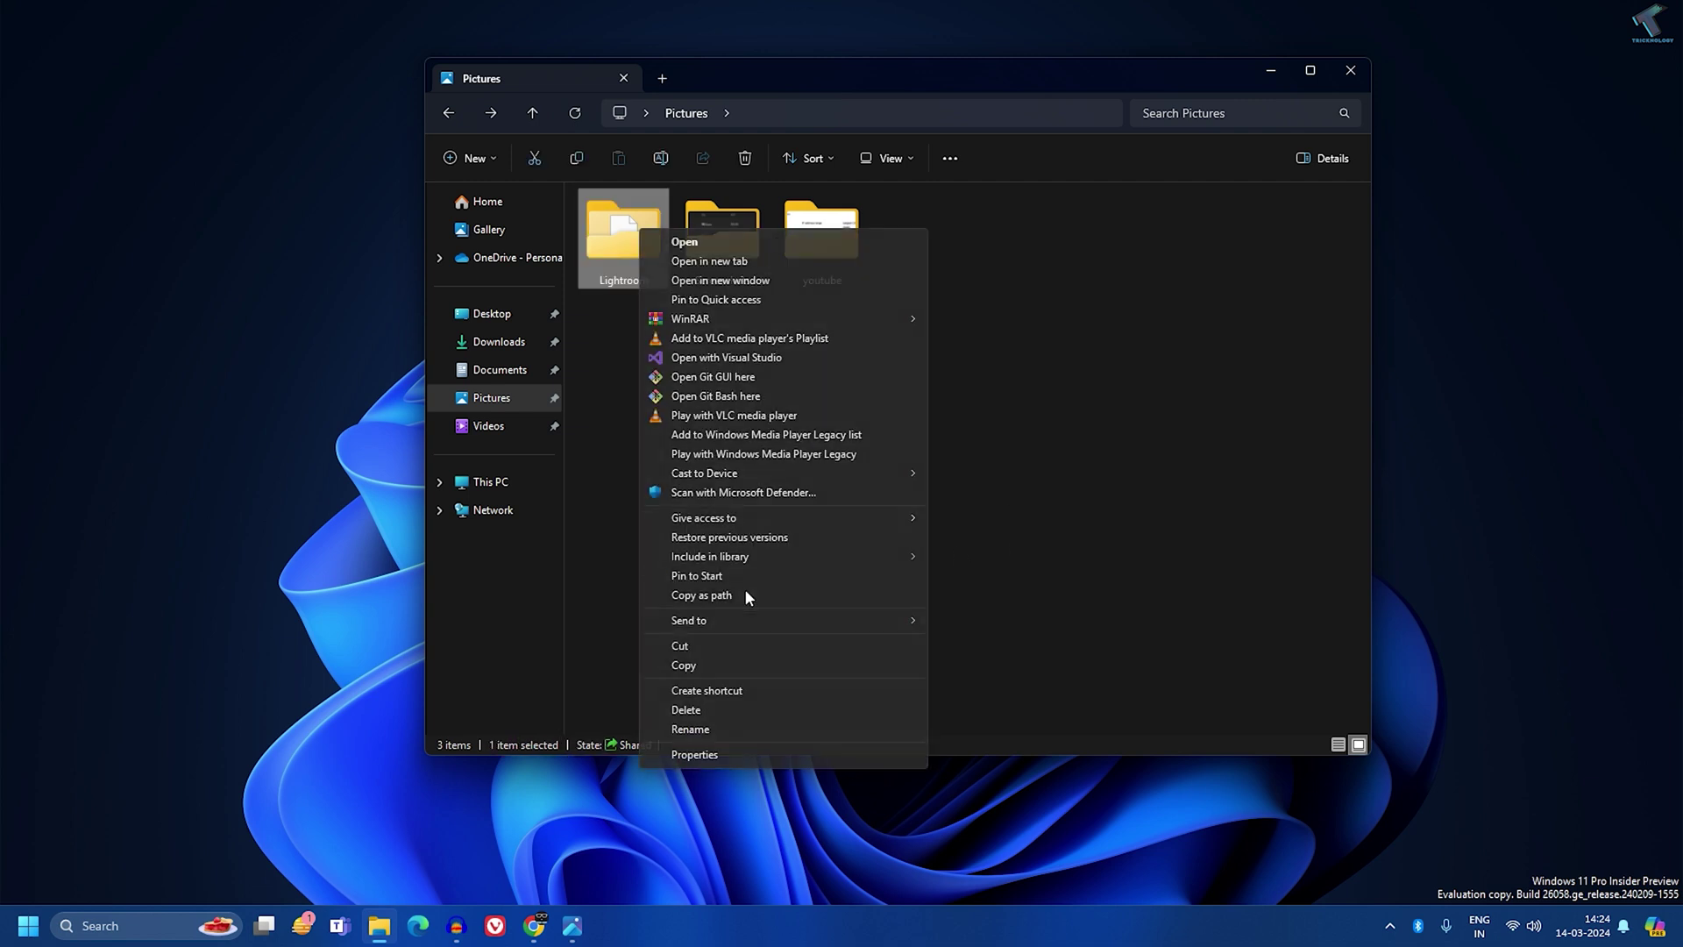
click(711, 756)
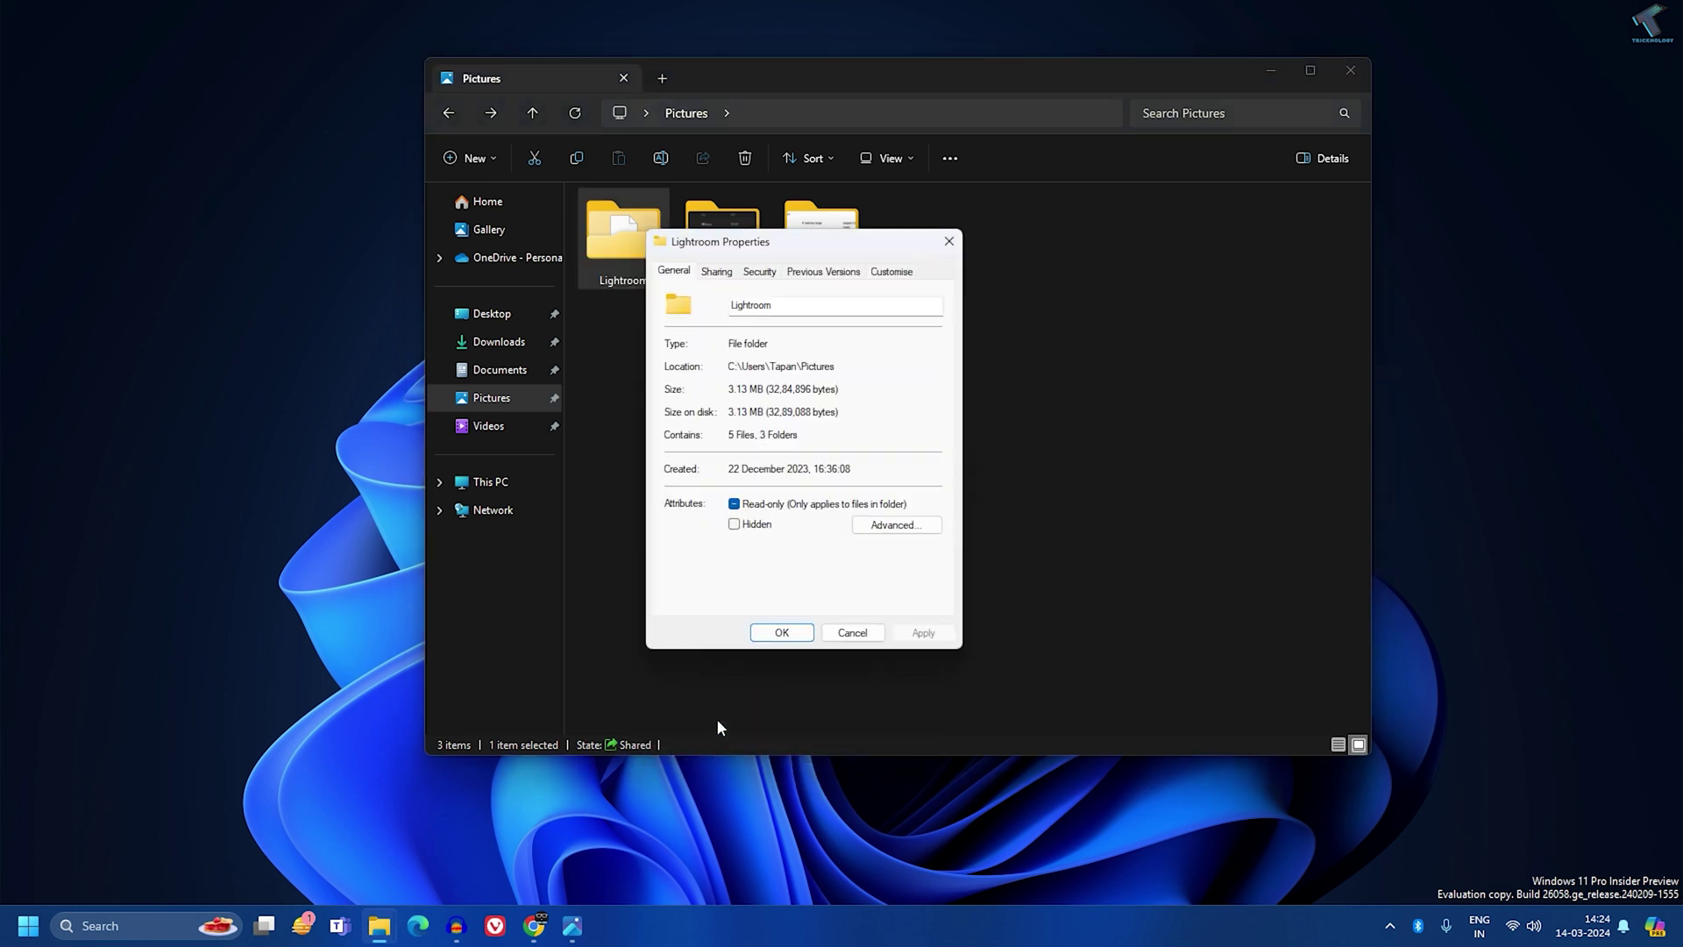
click(715, 272)
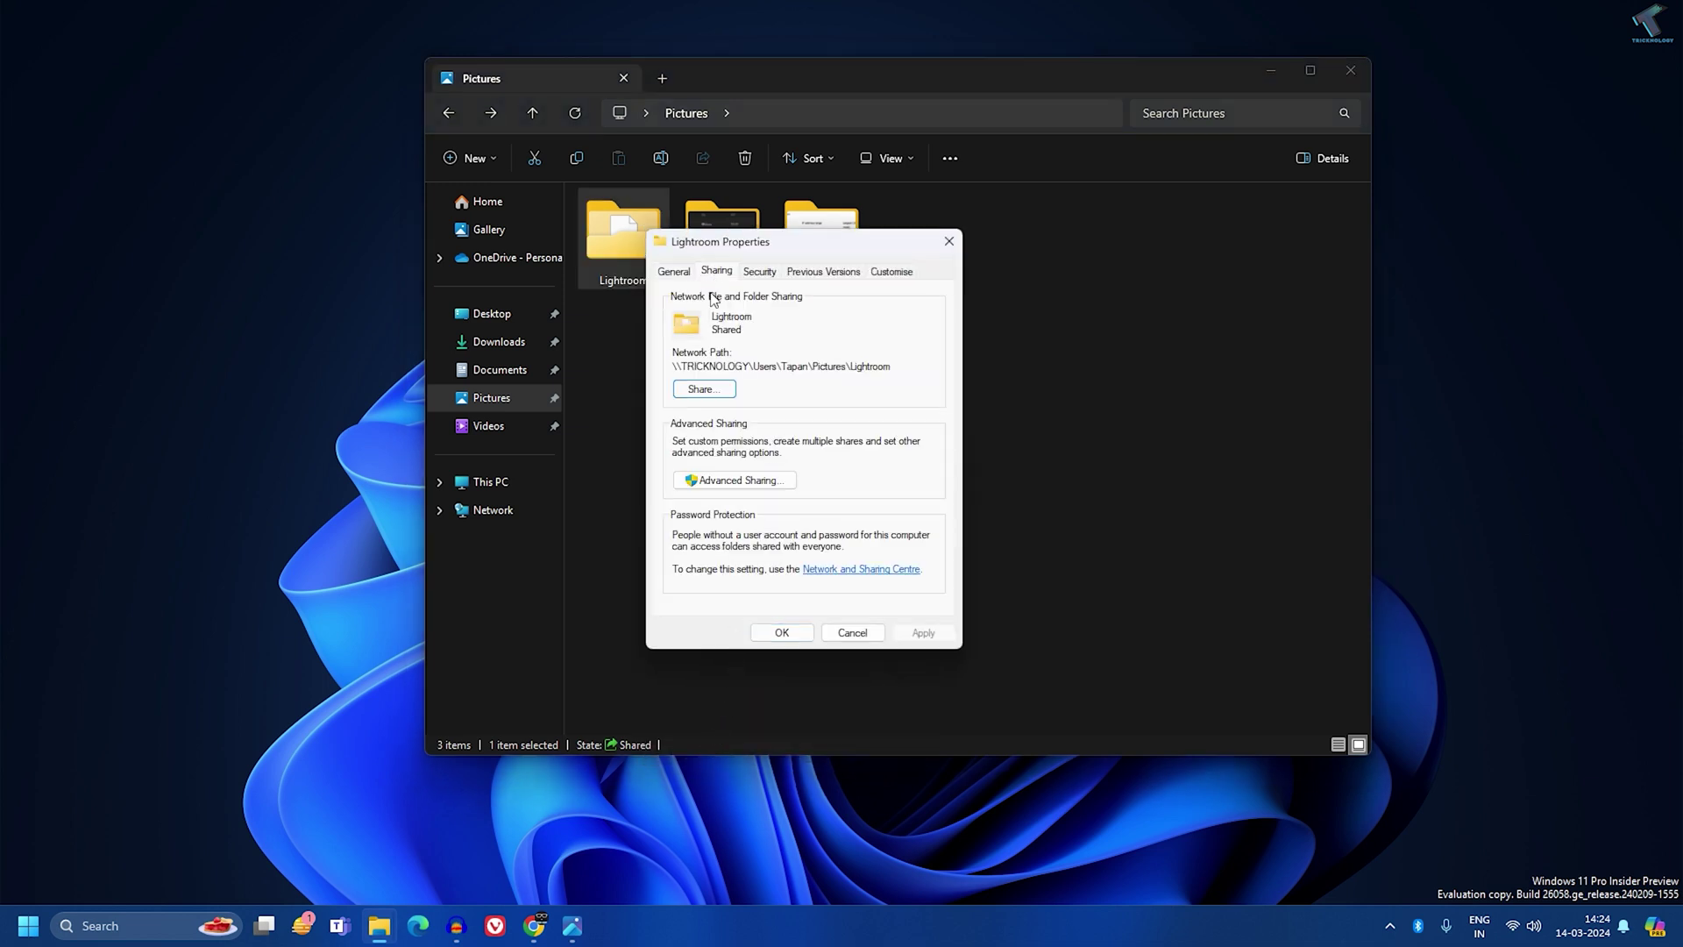
Share Lightroom with Everyone, enabling network discovery for public networks.
click(717, 393)
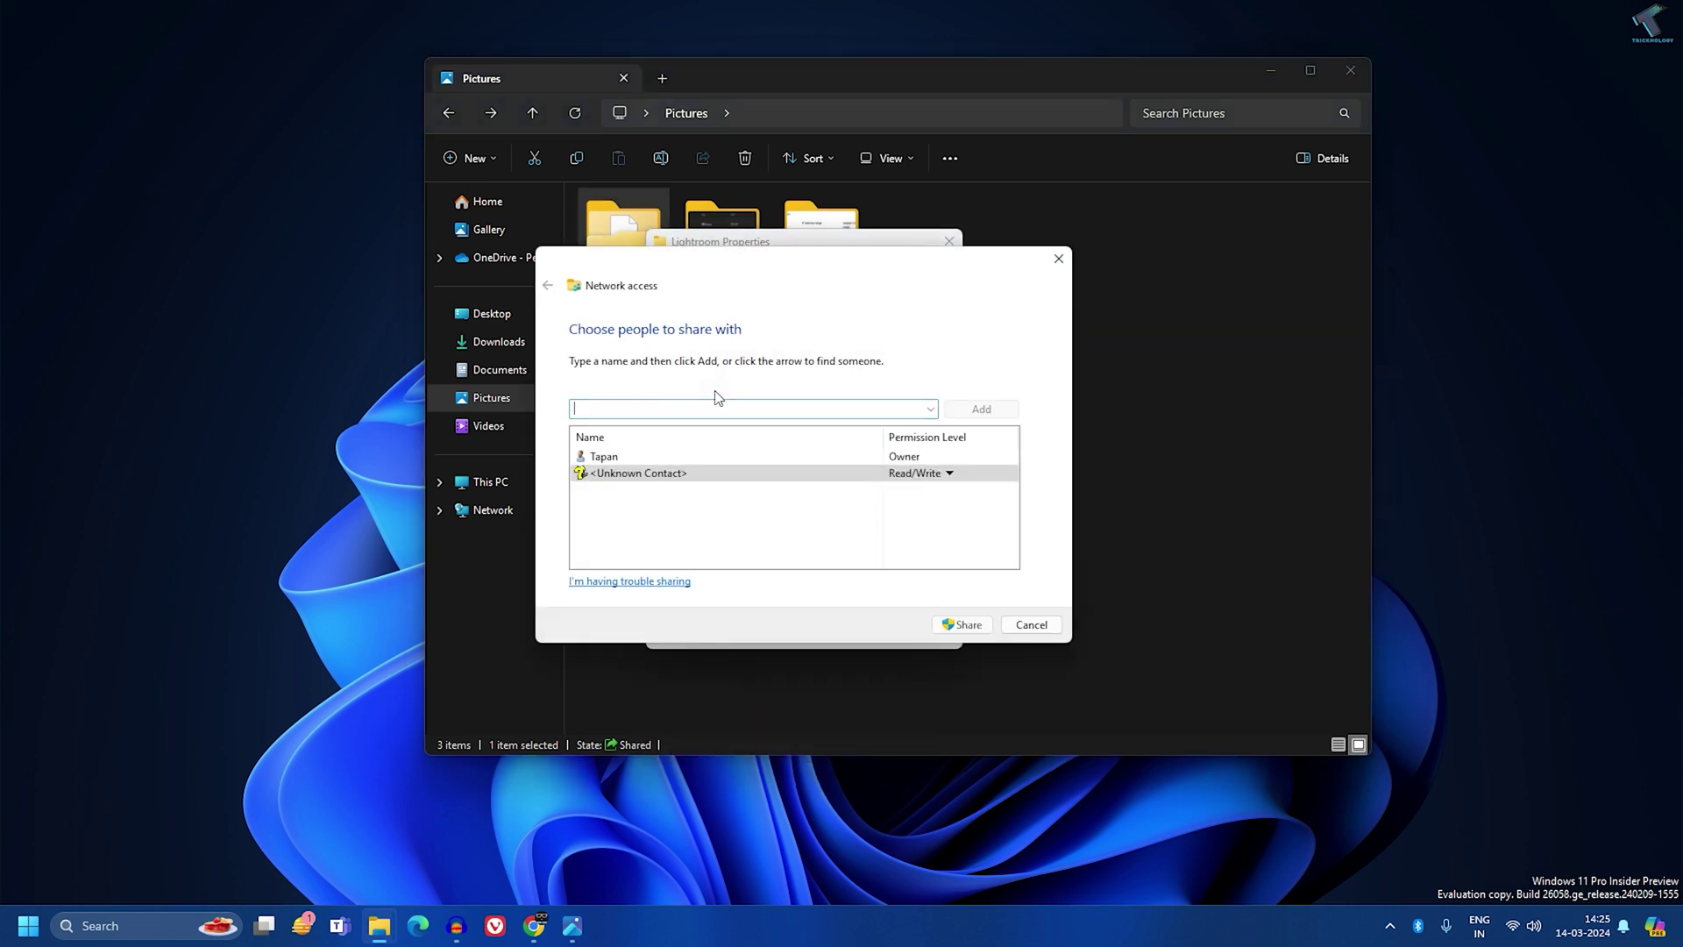
click(930, 409)
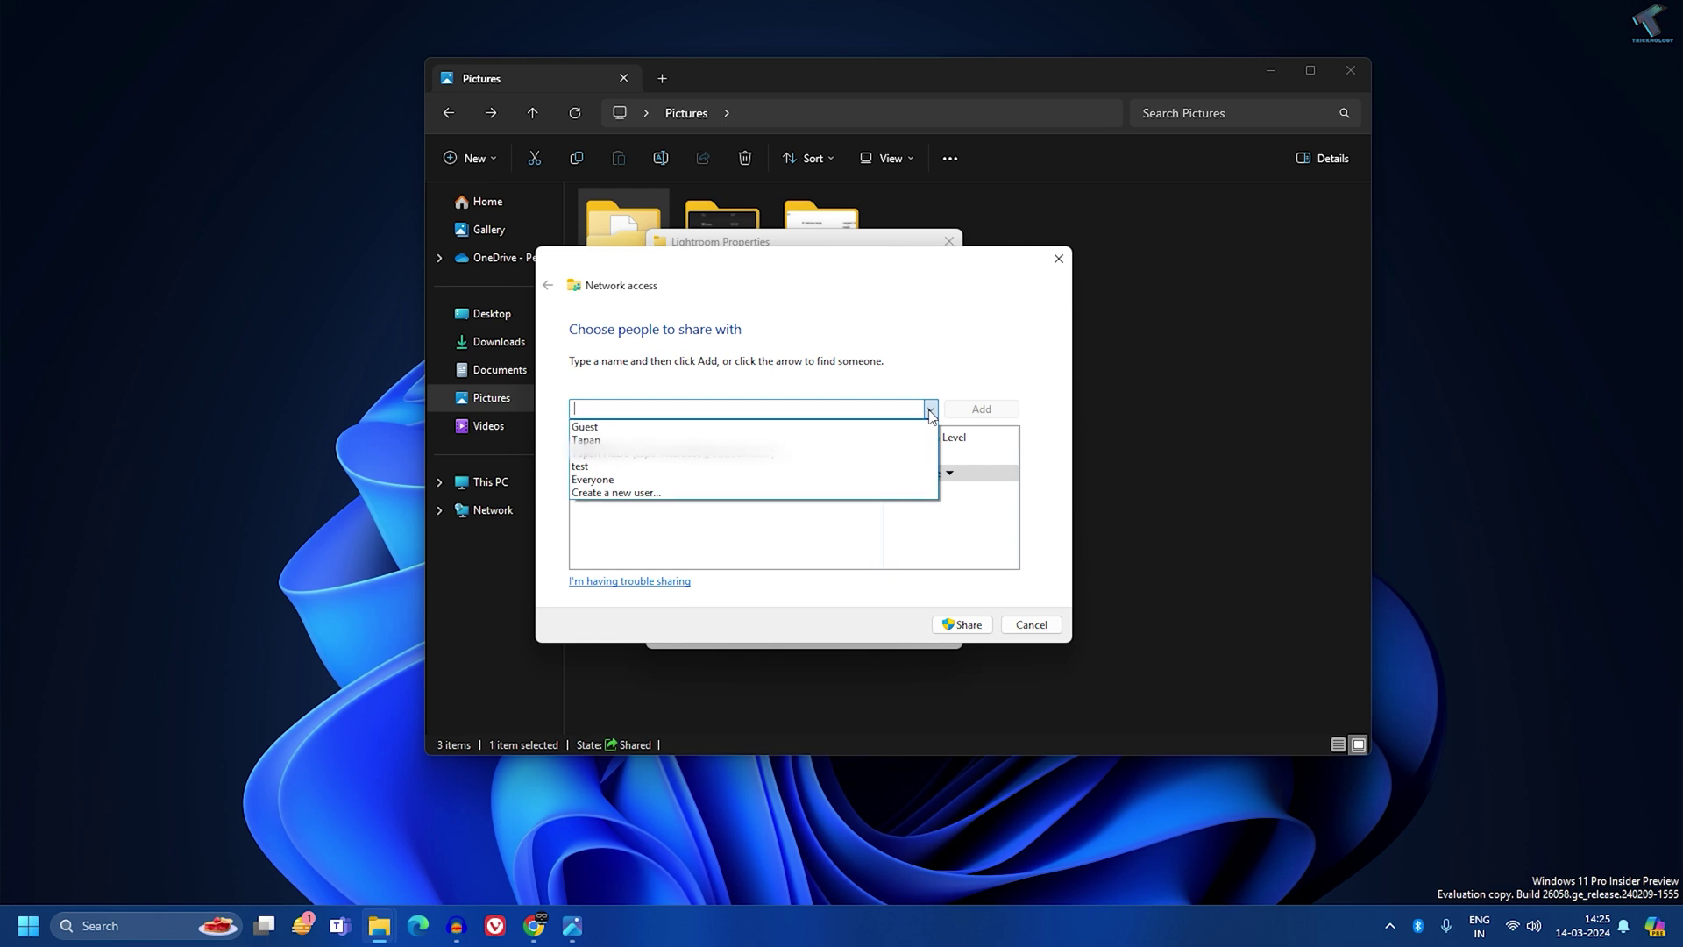
click(882, 480)
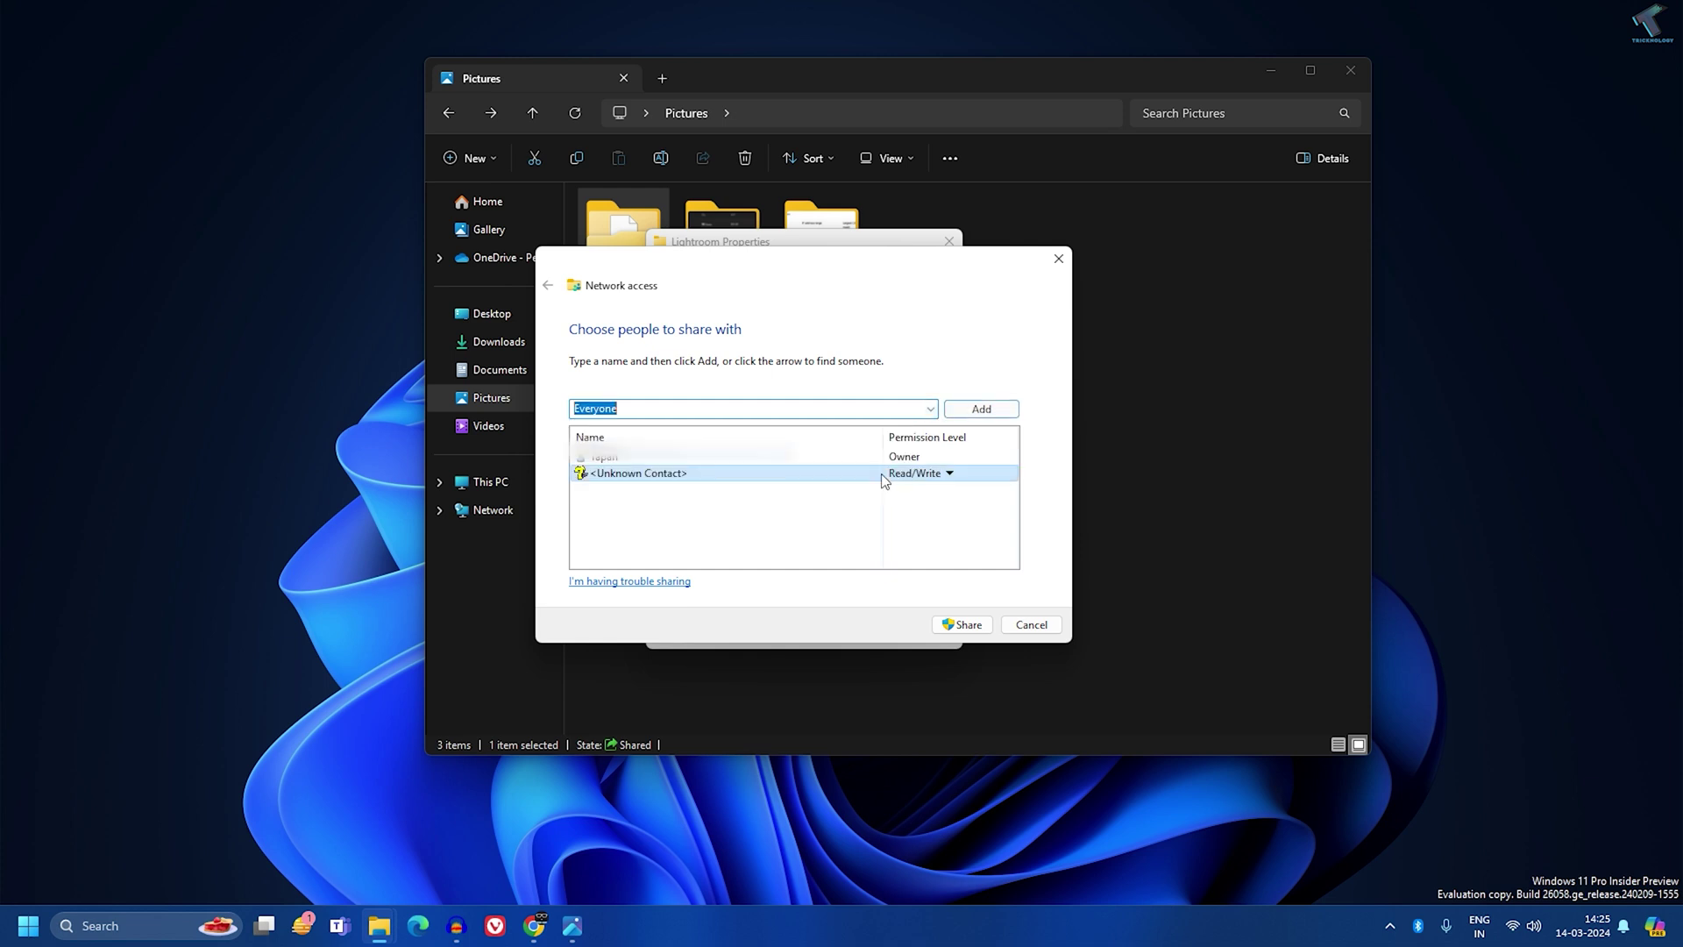
click(973, 629)
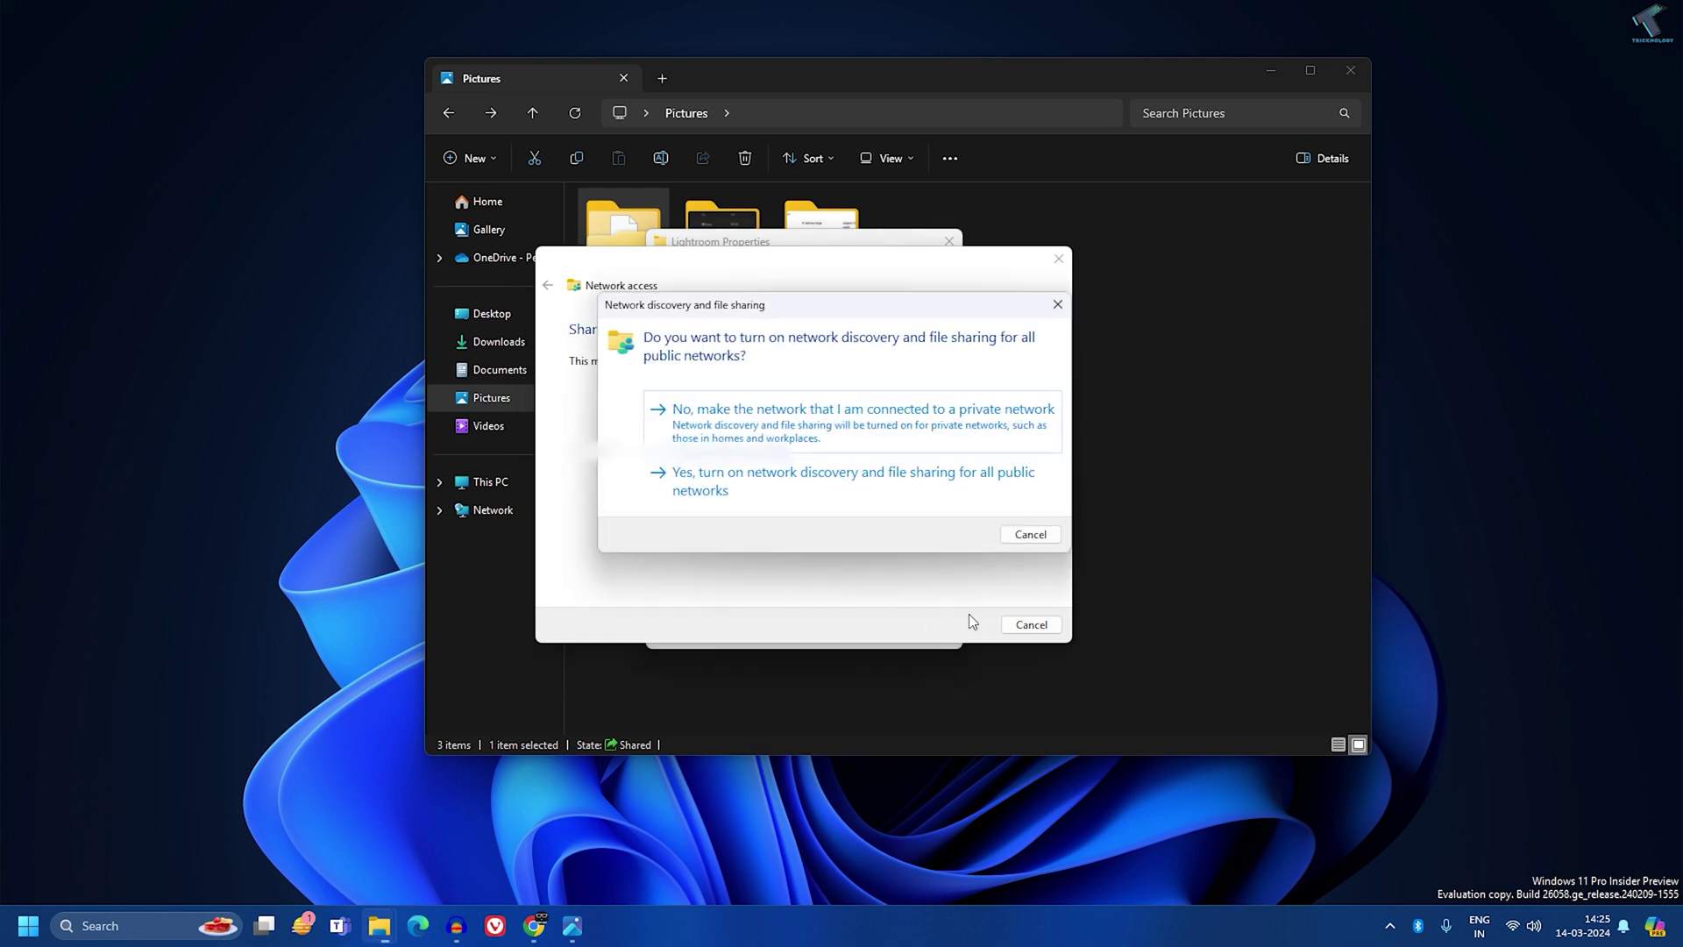
click(827, 484)
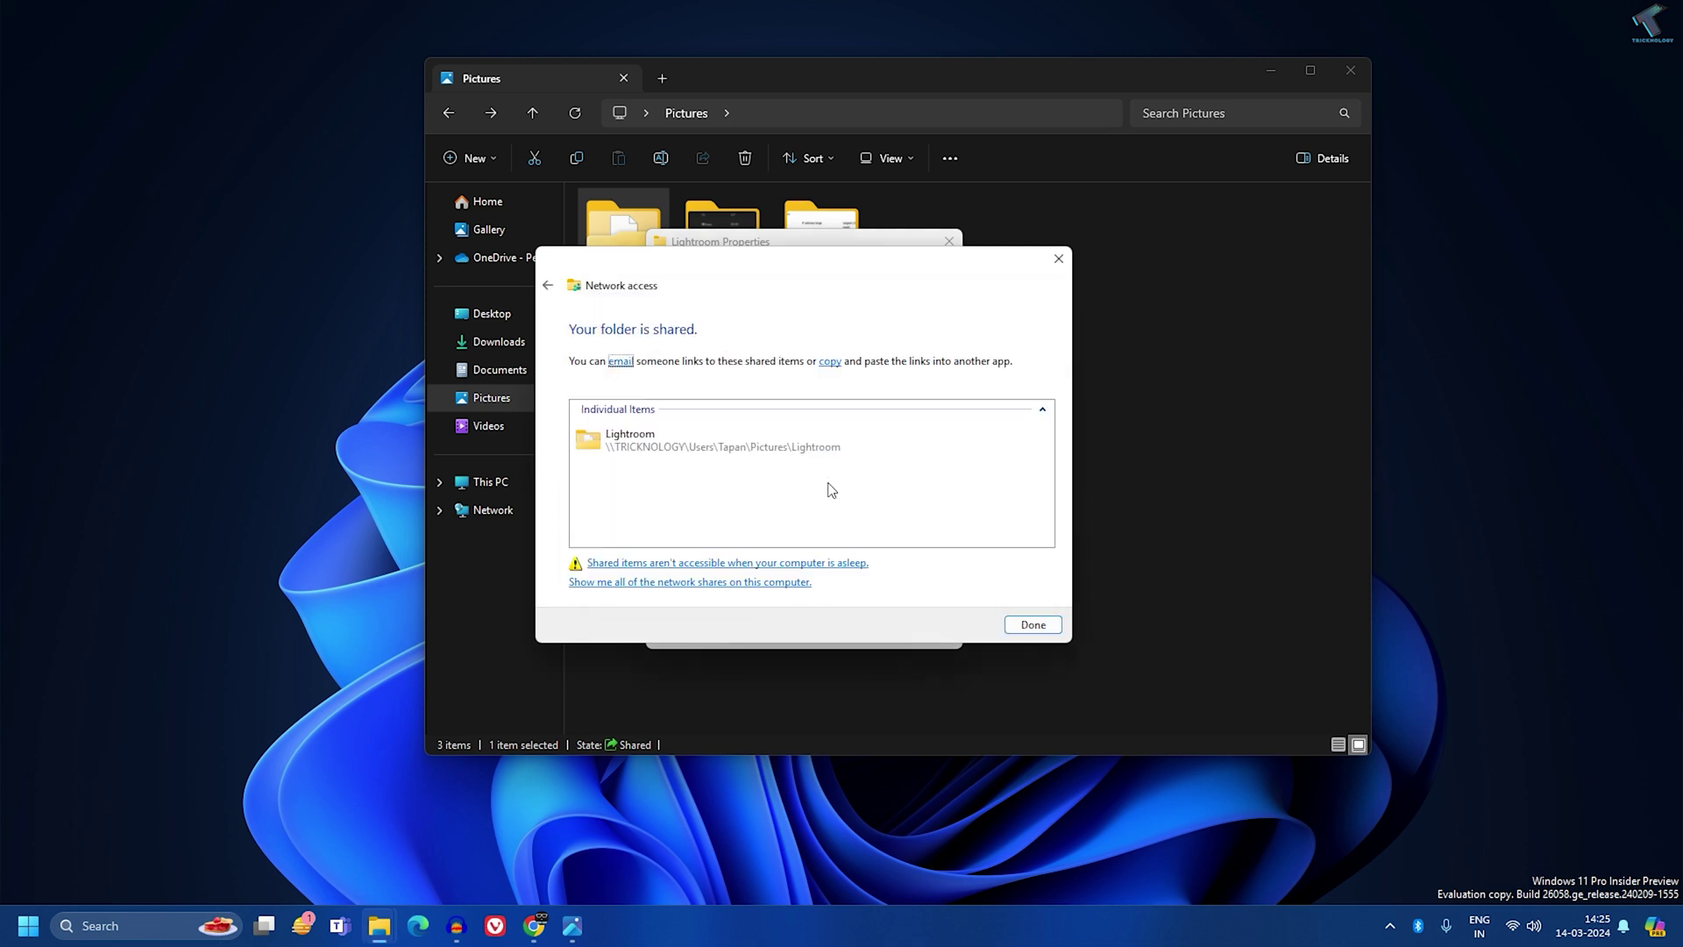
click(1020, 621)
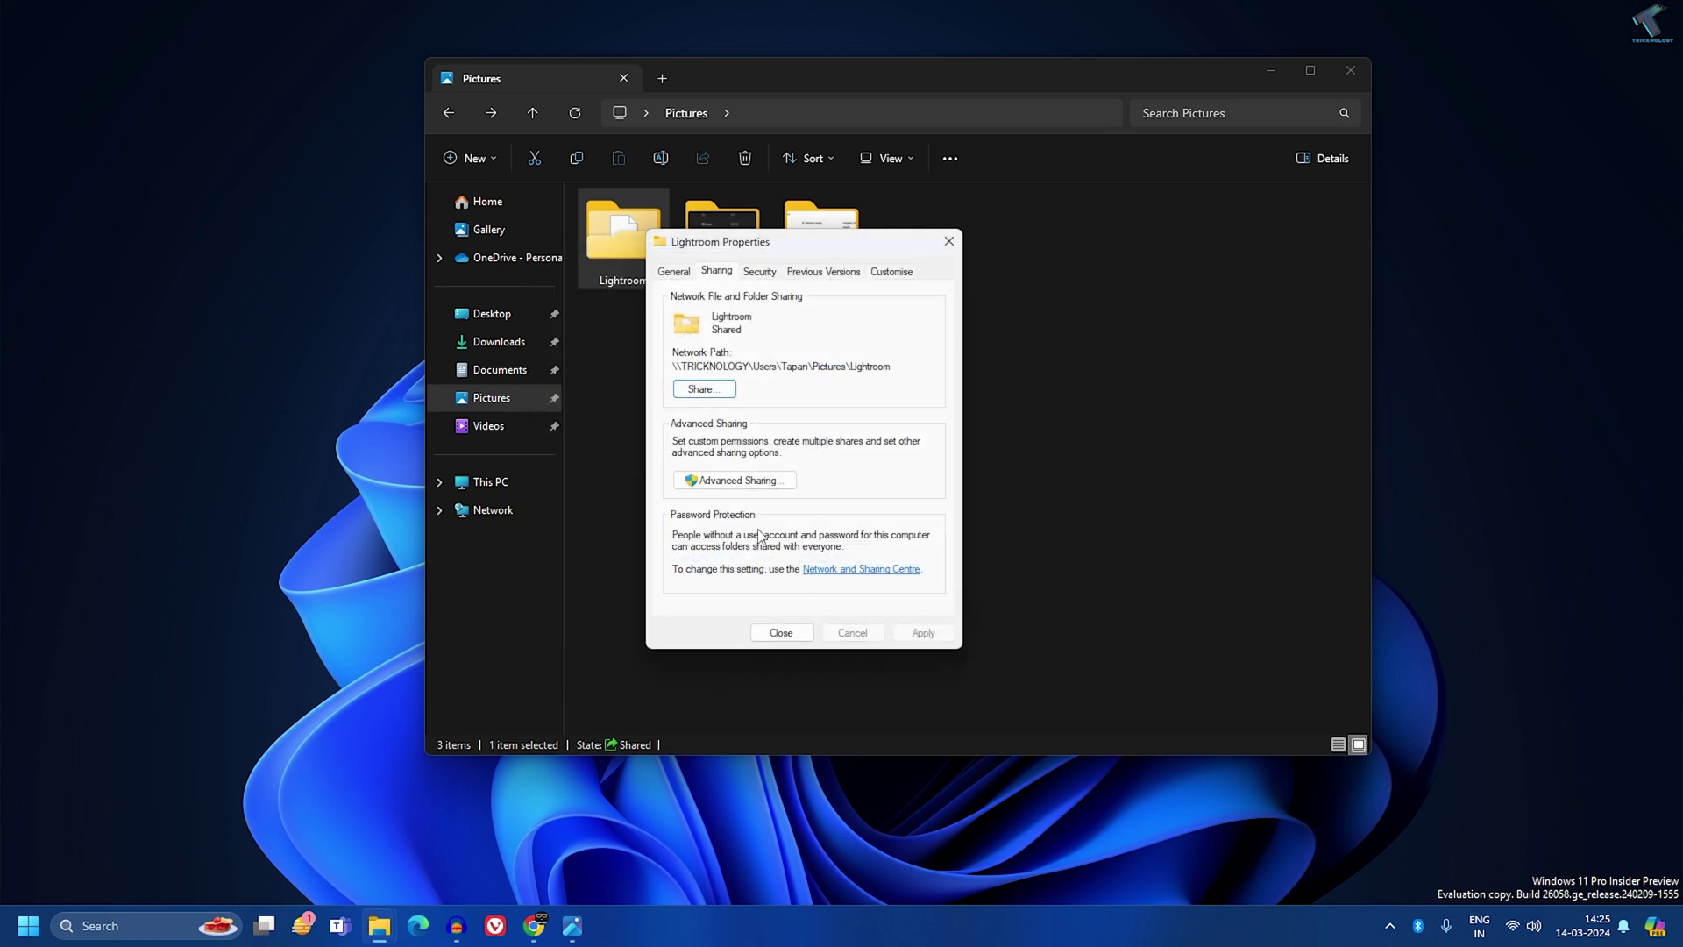
Turn on Advanced Sharing for Lightroom and allow Everyone Full Control.
click(736, 488)
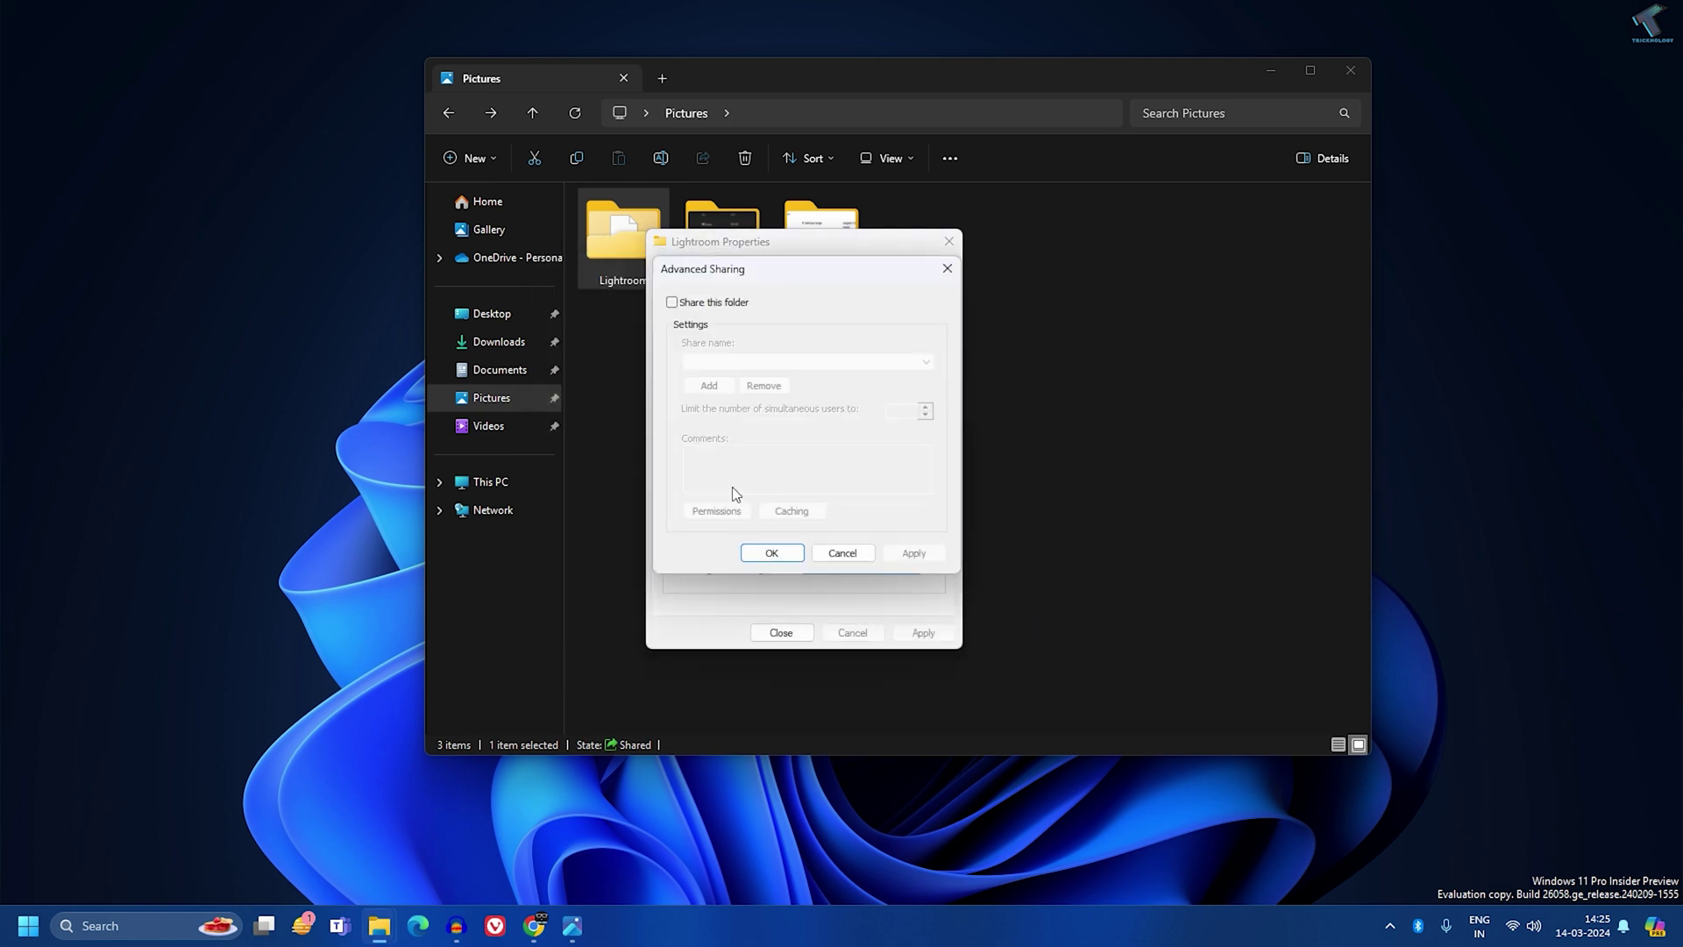
click(683, 309)
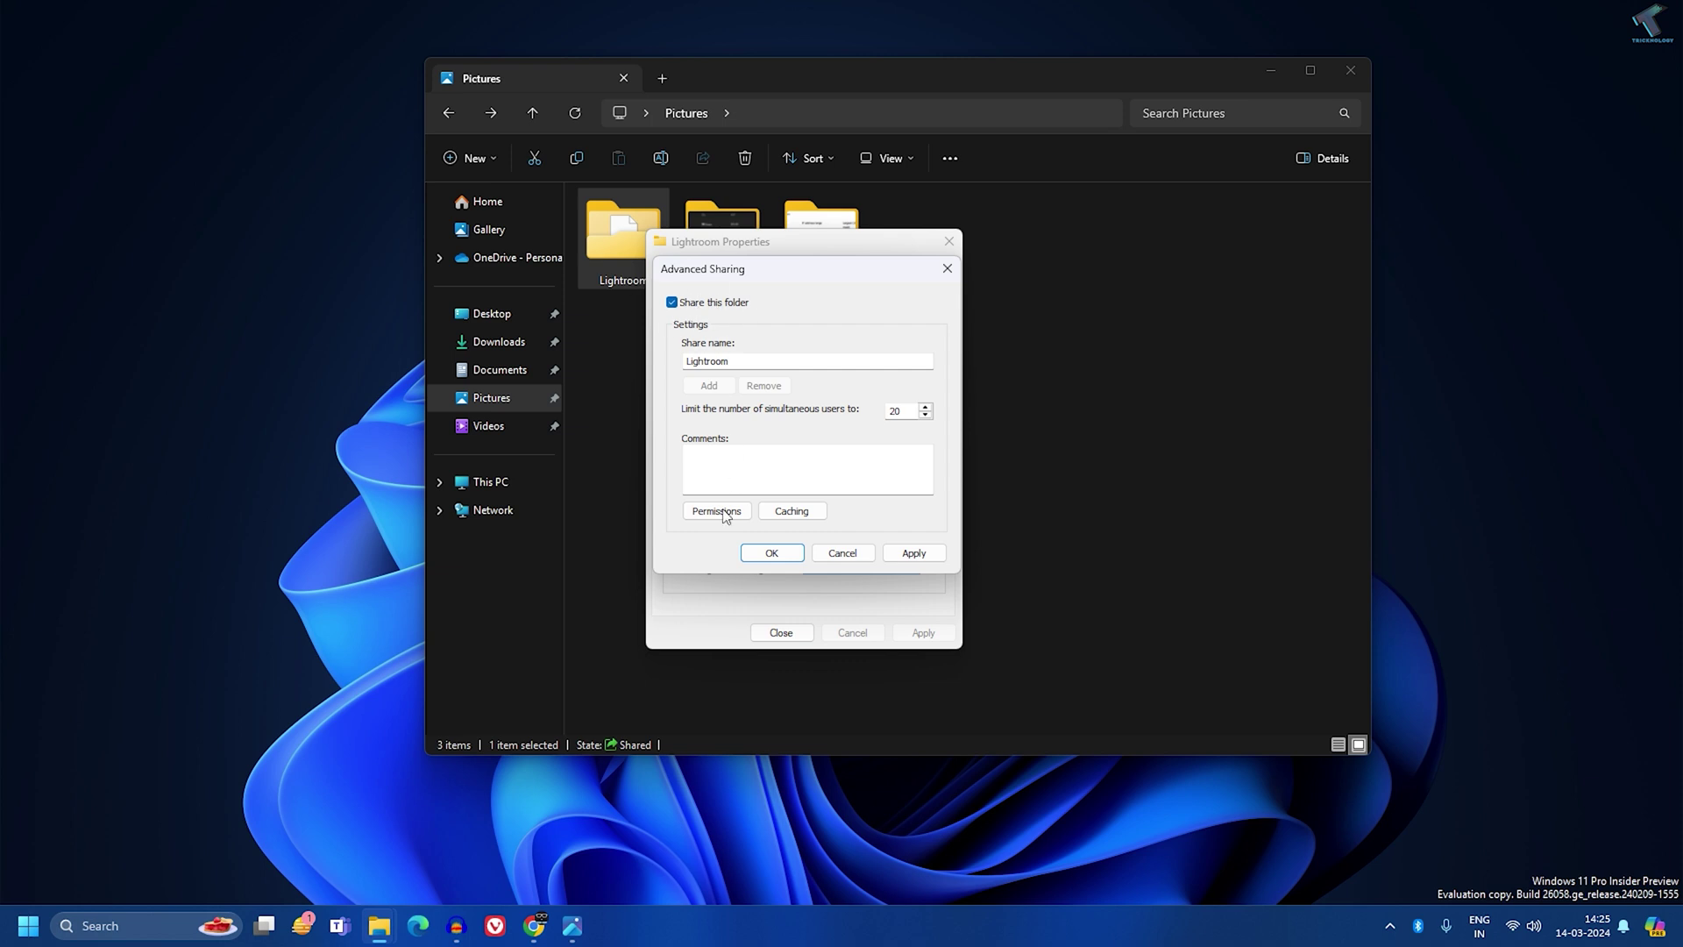
click(716, 511)
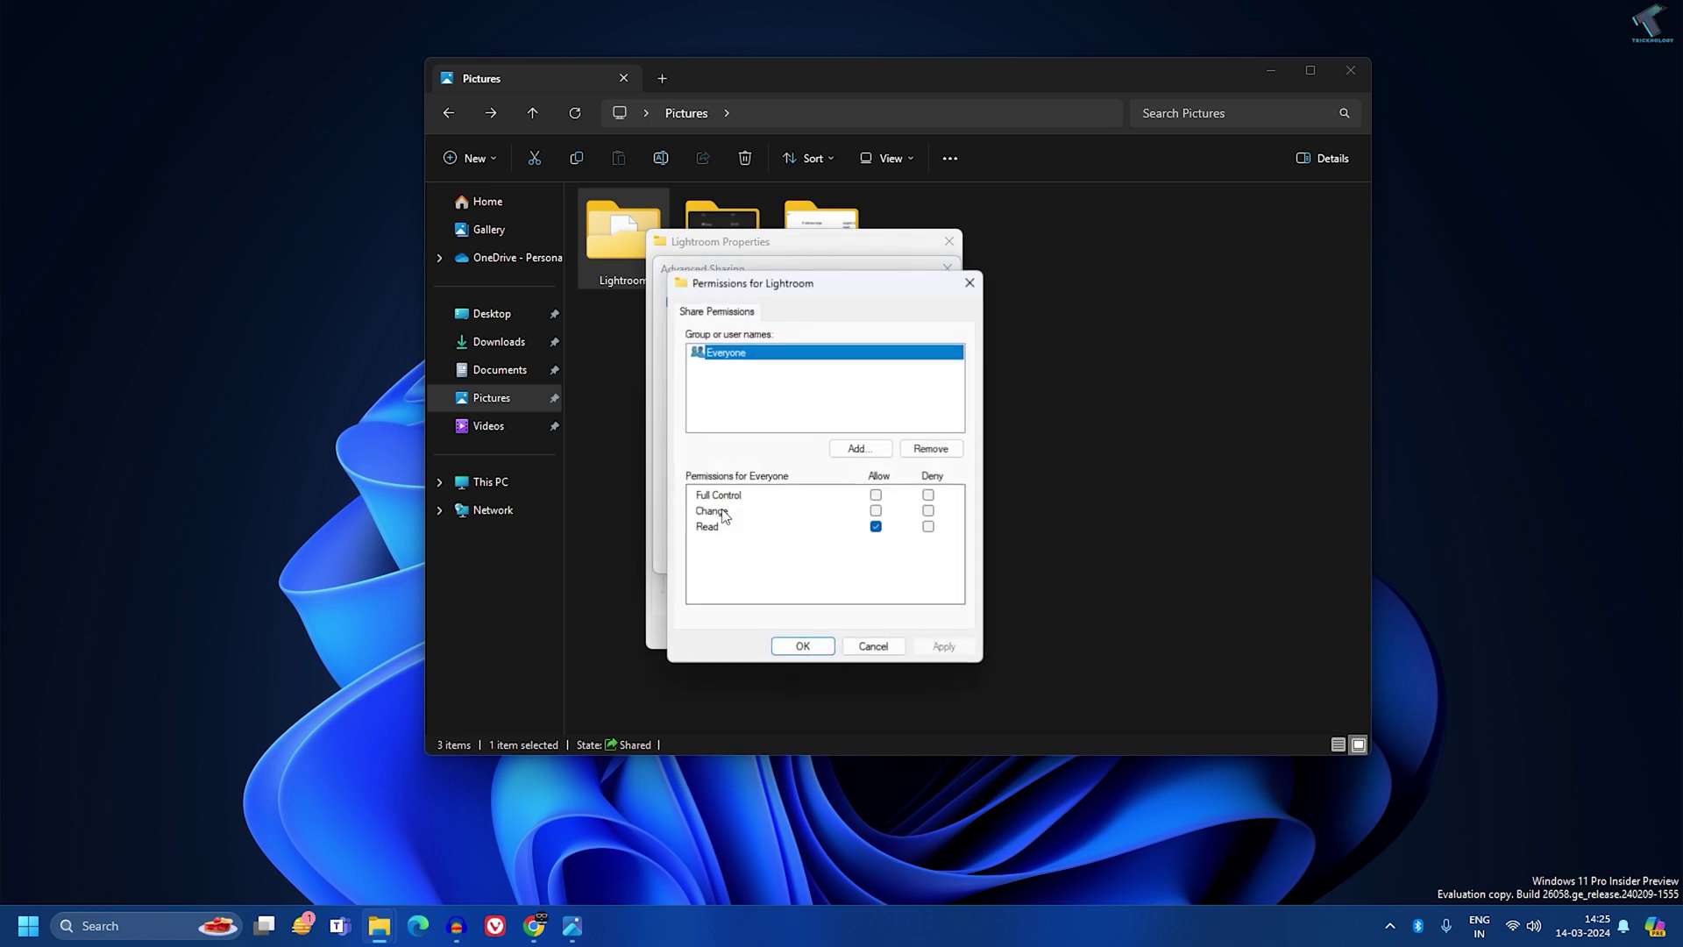
click(875, 496)
click(944, 646)
click(801, 647)
Confirm the advanced sharing settings, then close the folder properties and File Explorer.
click(906, 554)
click(771, 552)
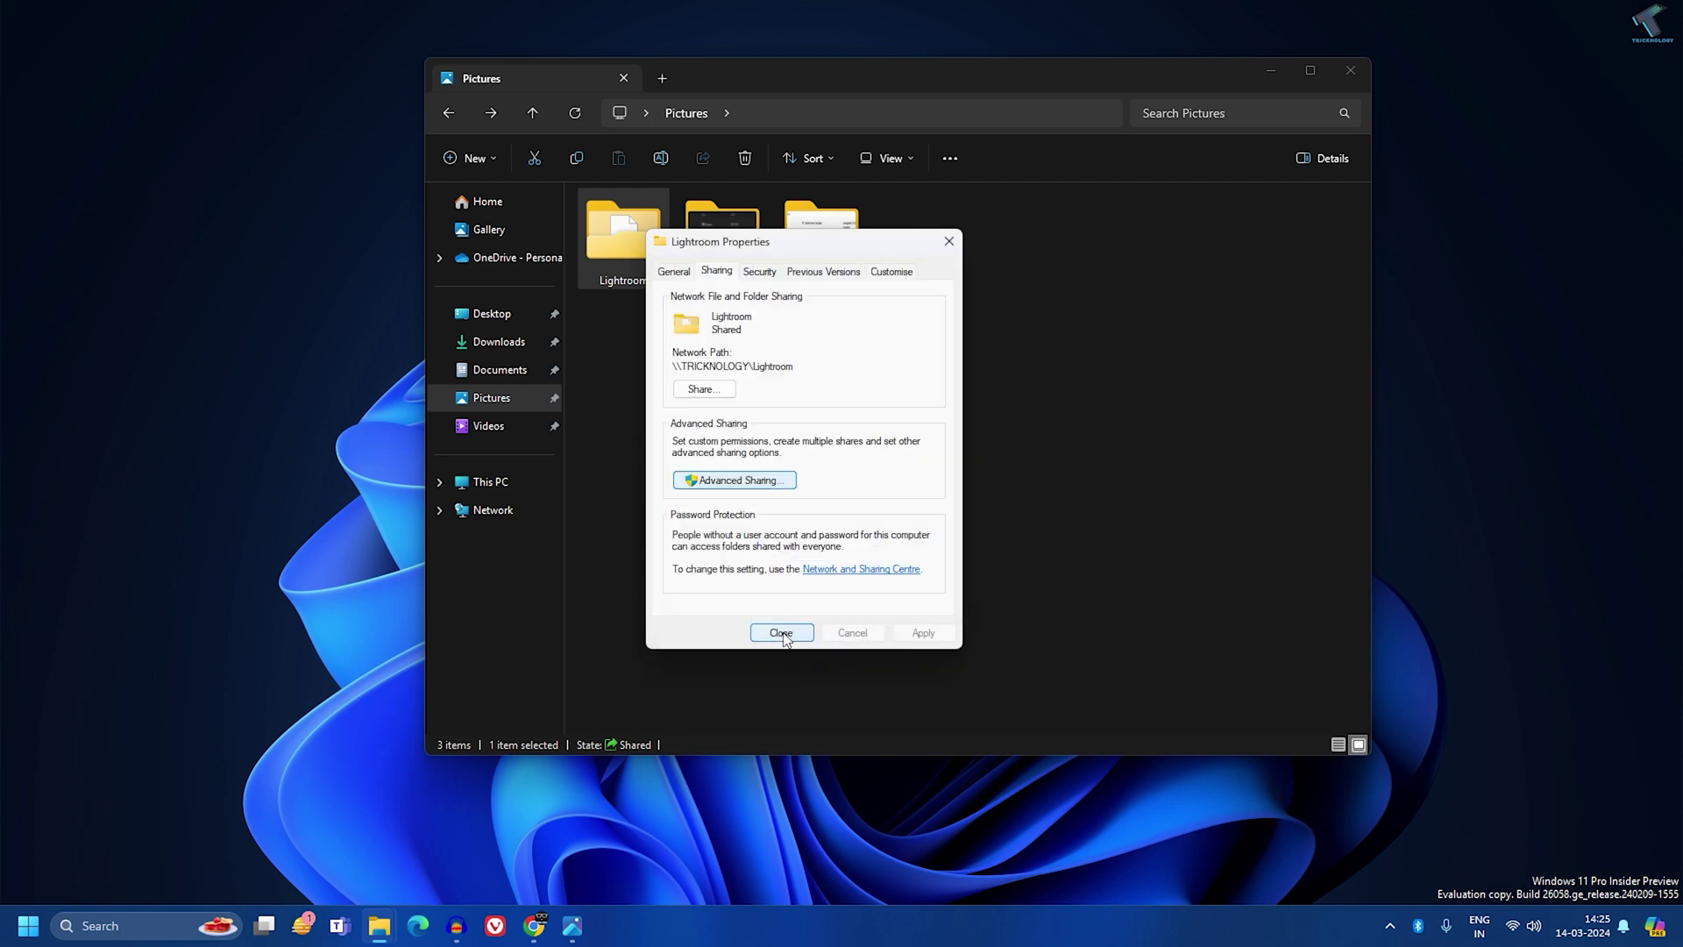
click(781, 633)
key(alt+F4)
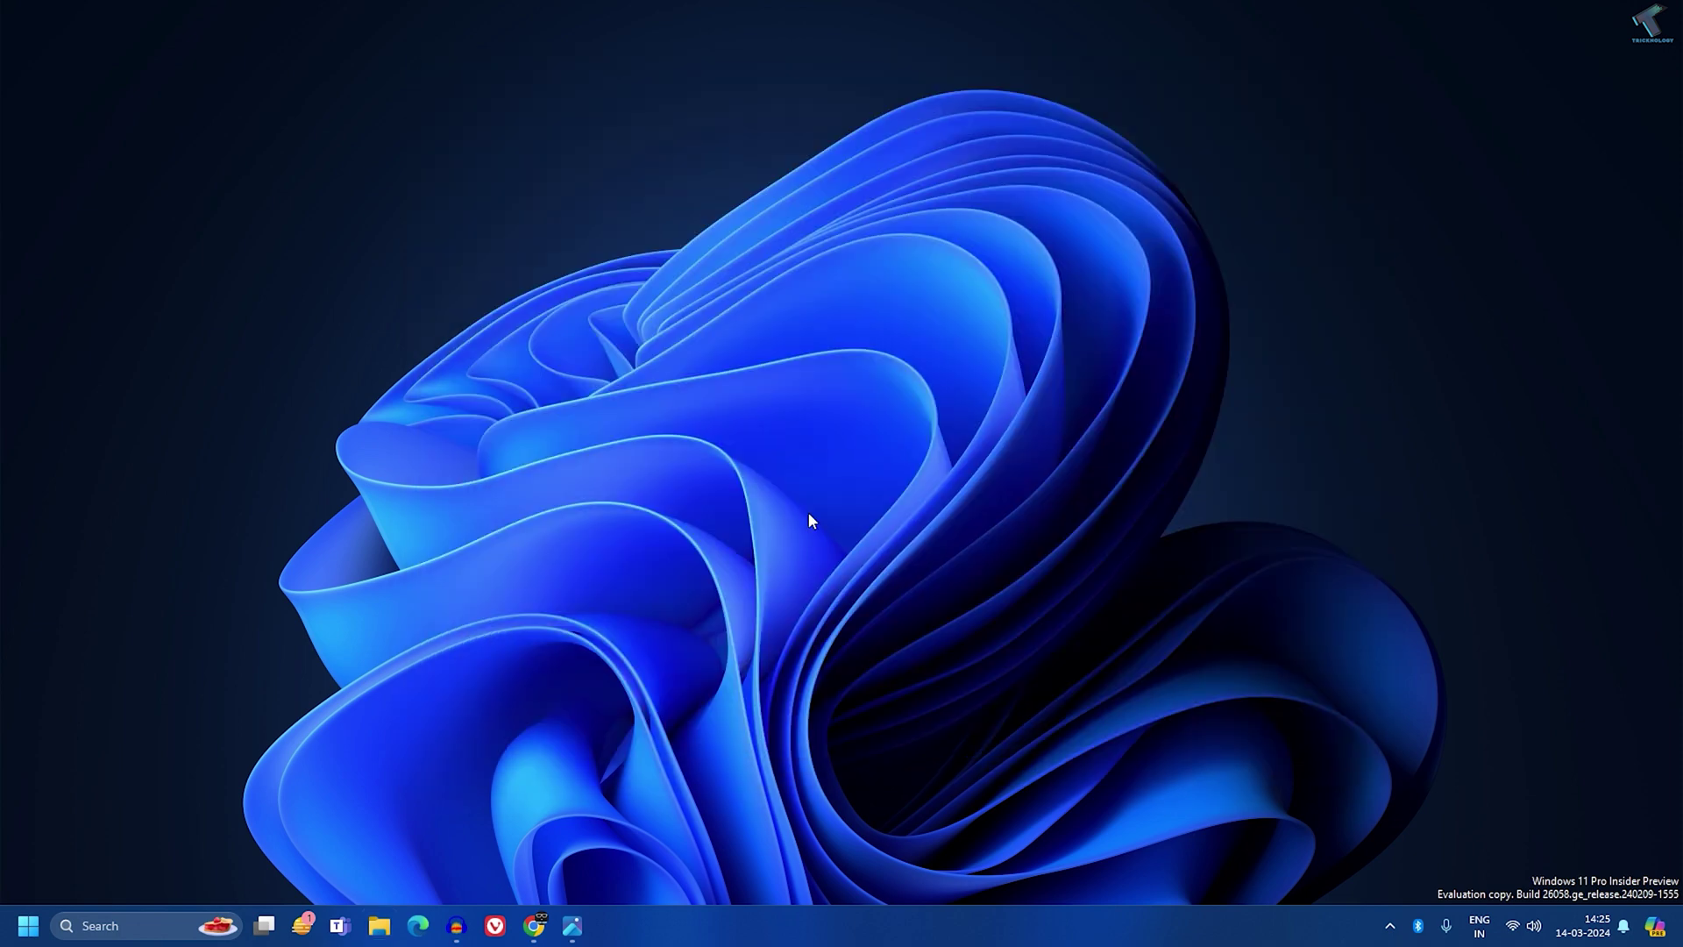
Open Advanced sharing settings under Network & internet's advanced network settings.
right_click(33, 925)
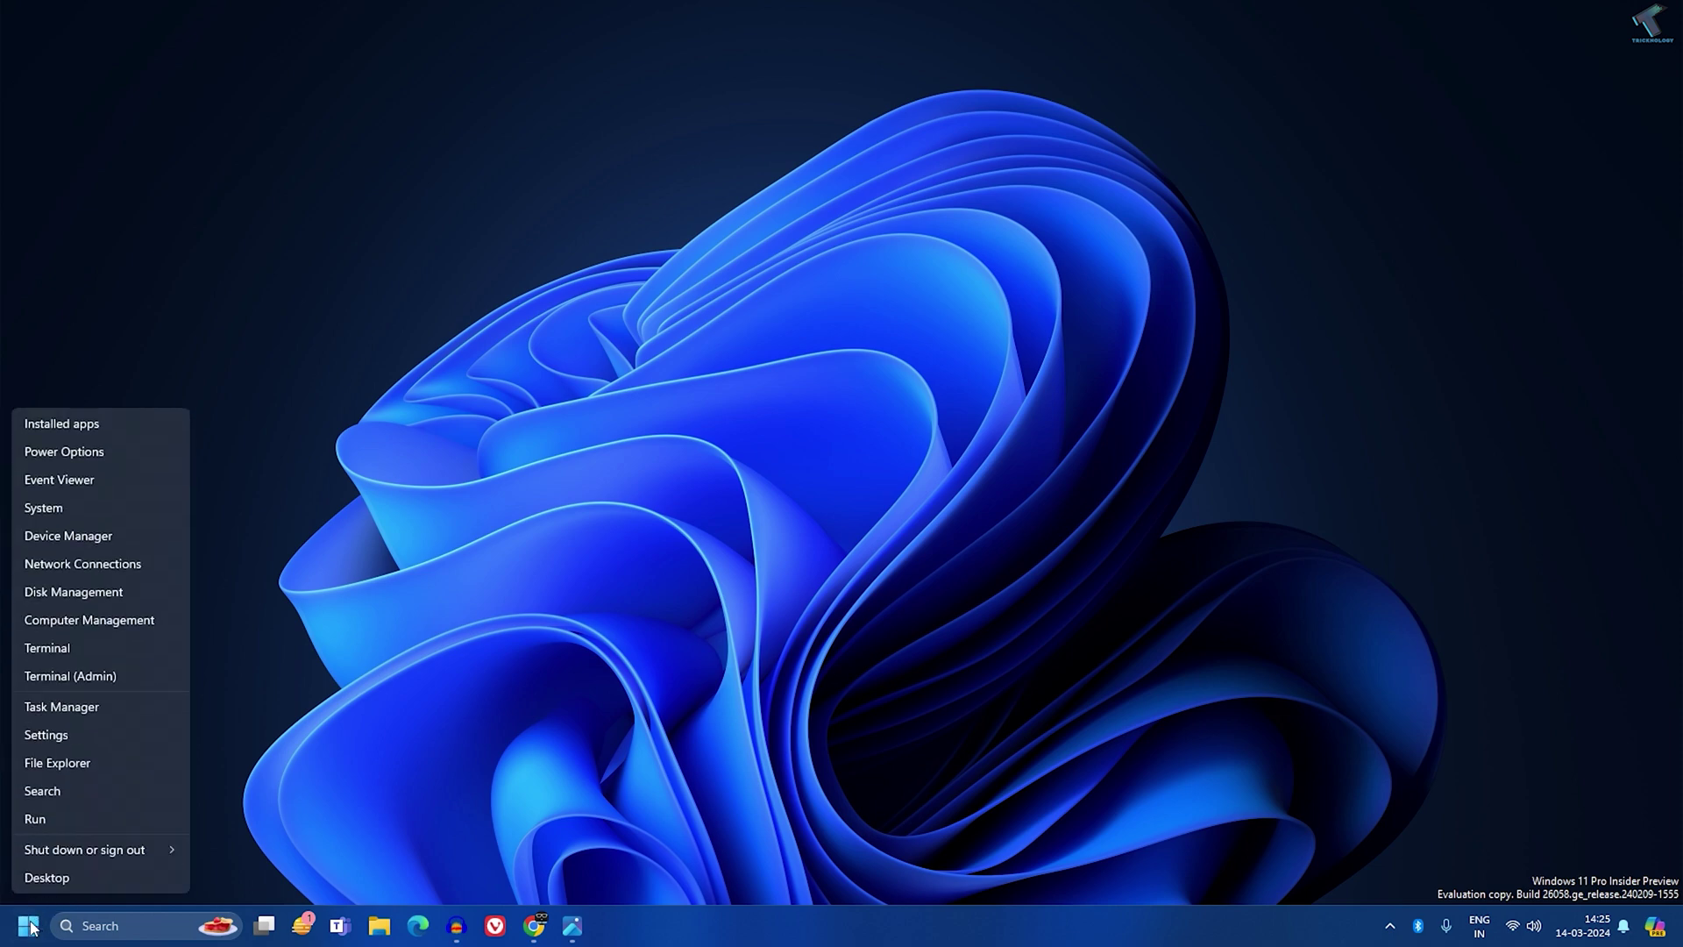
click(60, 737)
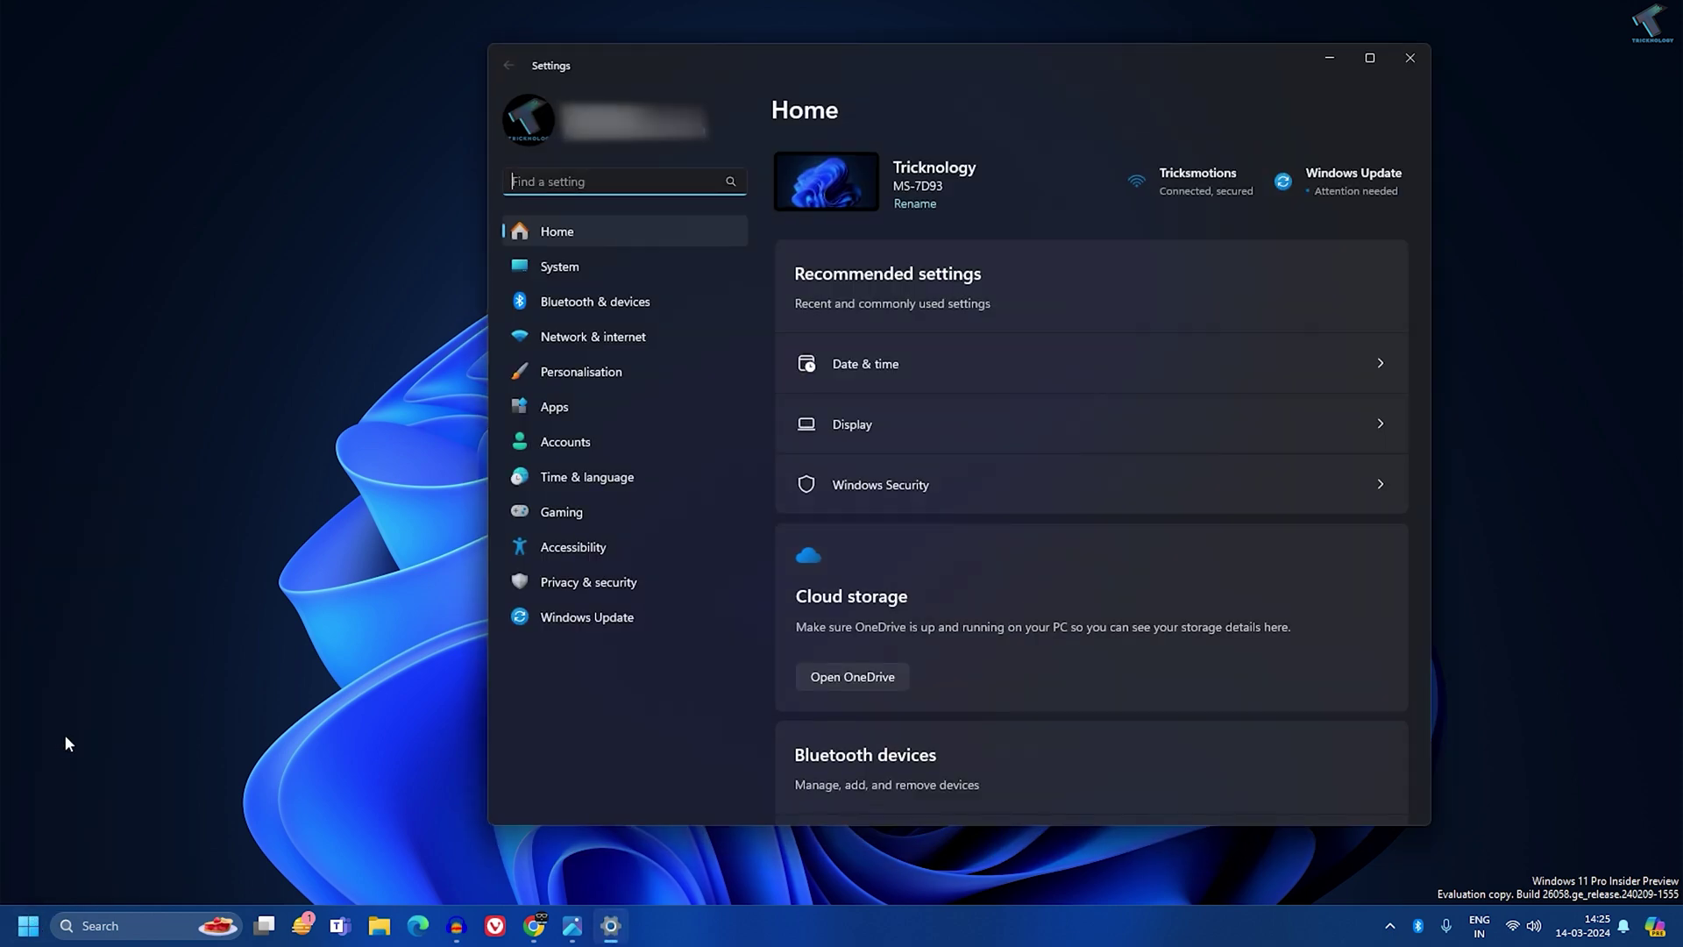
click(607, 341)
scroll(1026, 438, down, 2)
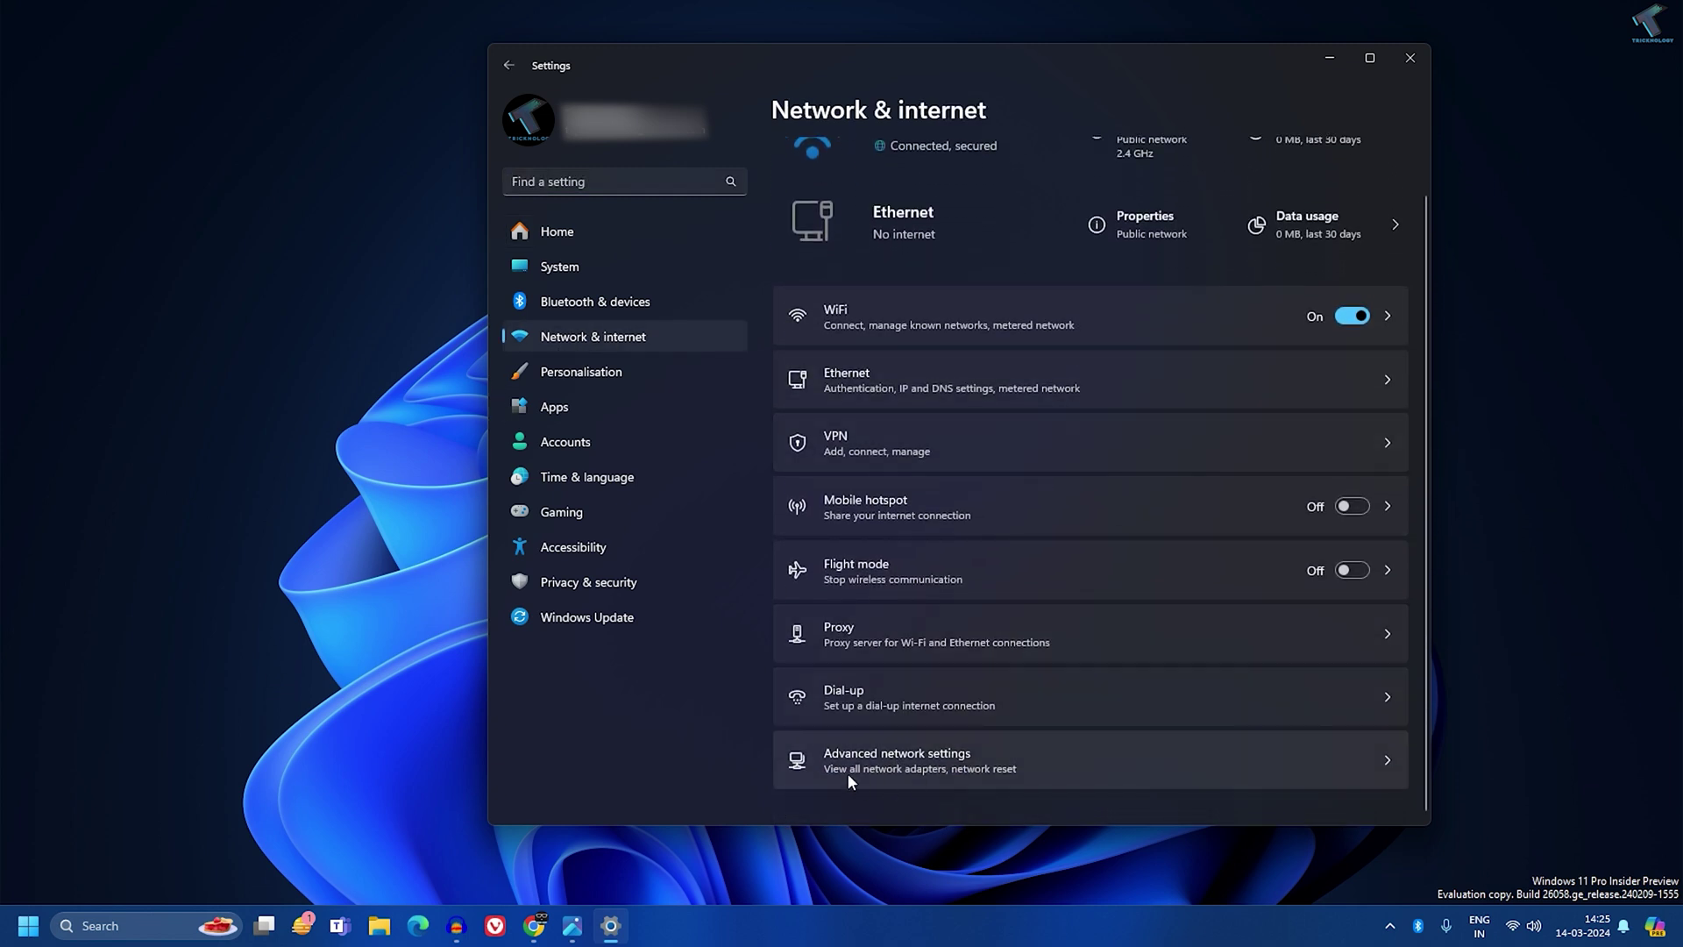
click(912, 759)
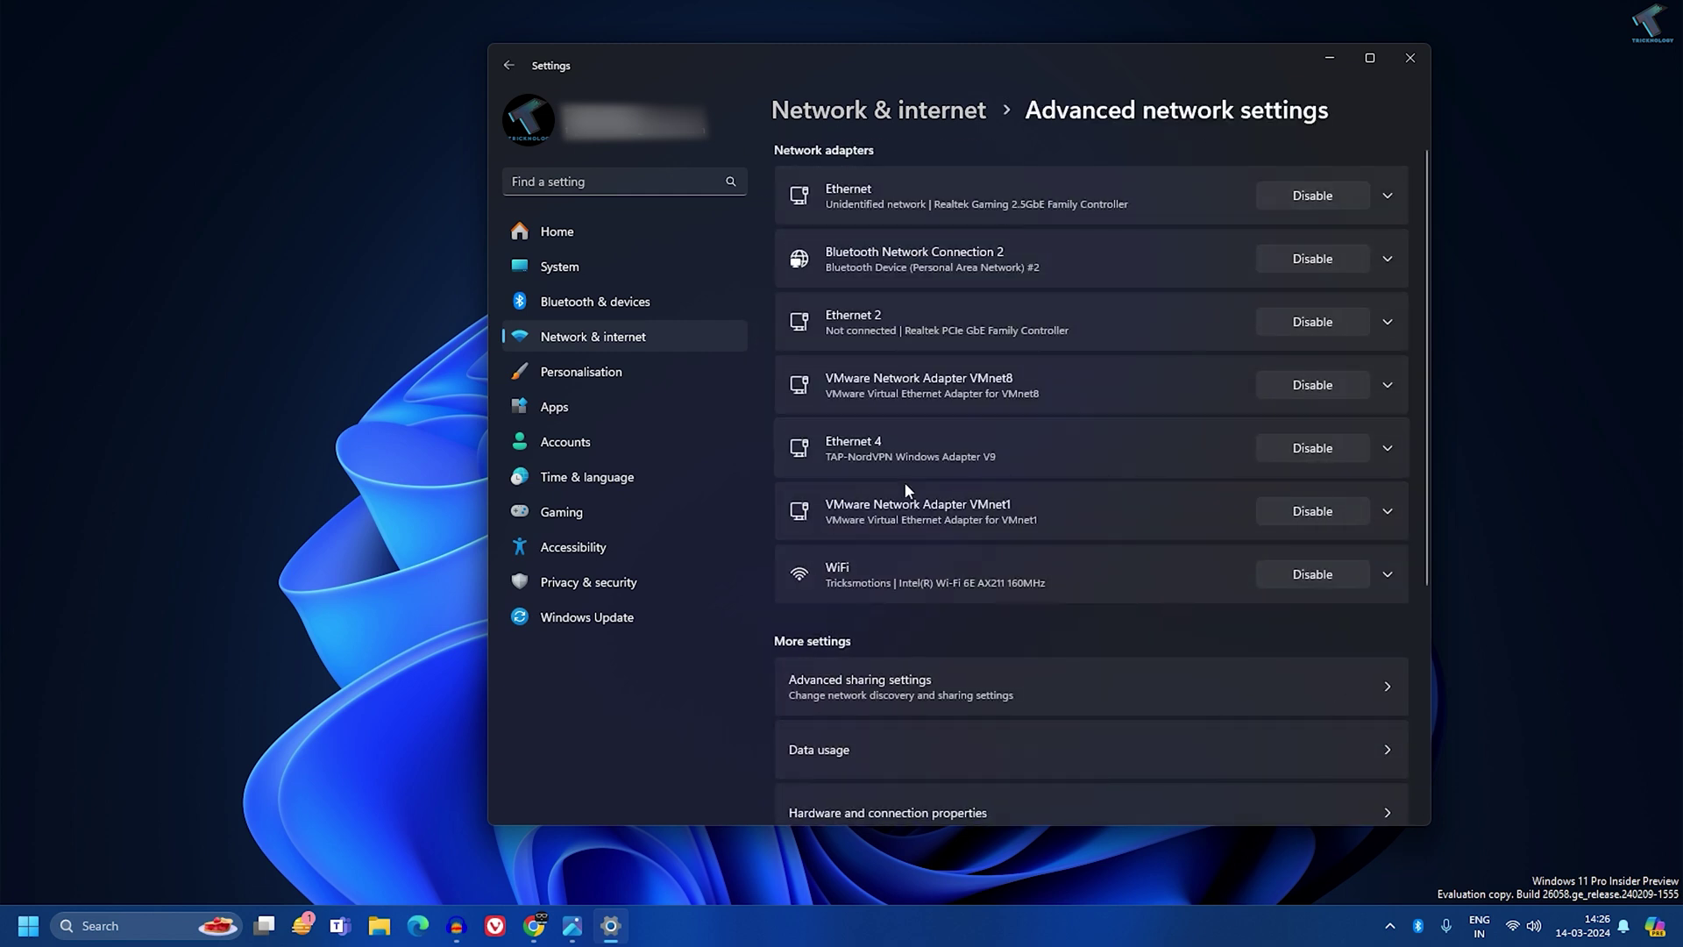
scroll(943, 498, down, 5)
click(876, 379)
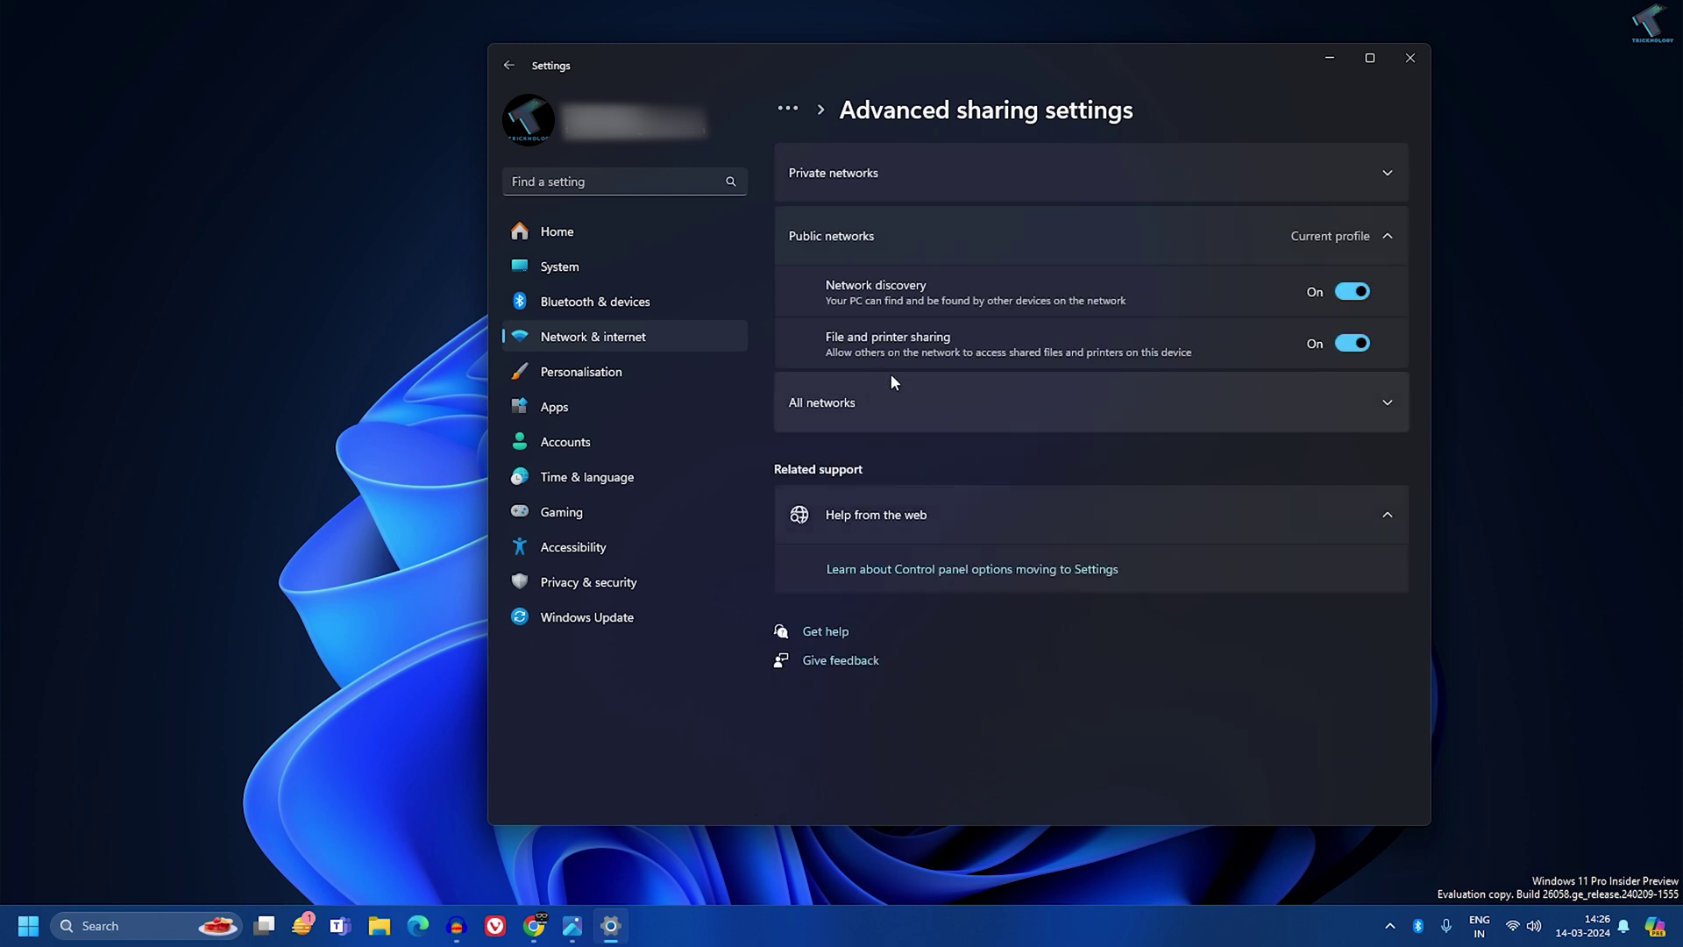
Turn on private network discovery, private file and printer sharing, and public folder sharing.
click(1073, 187)
click(1352, 228)
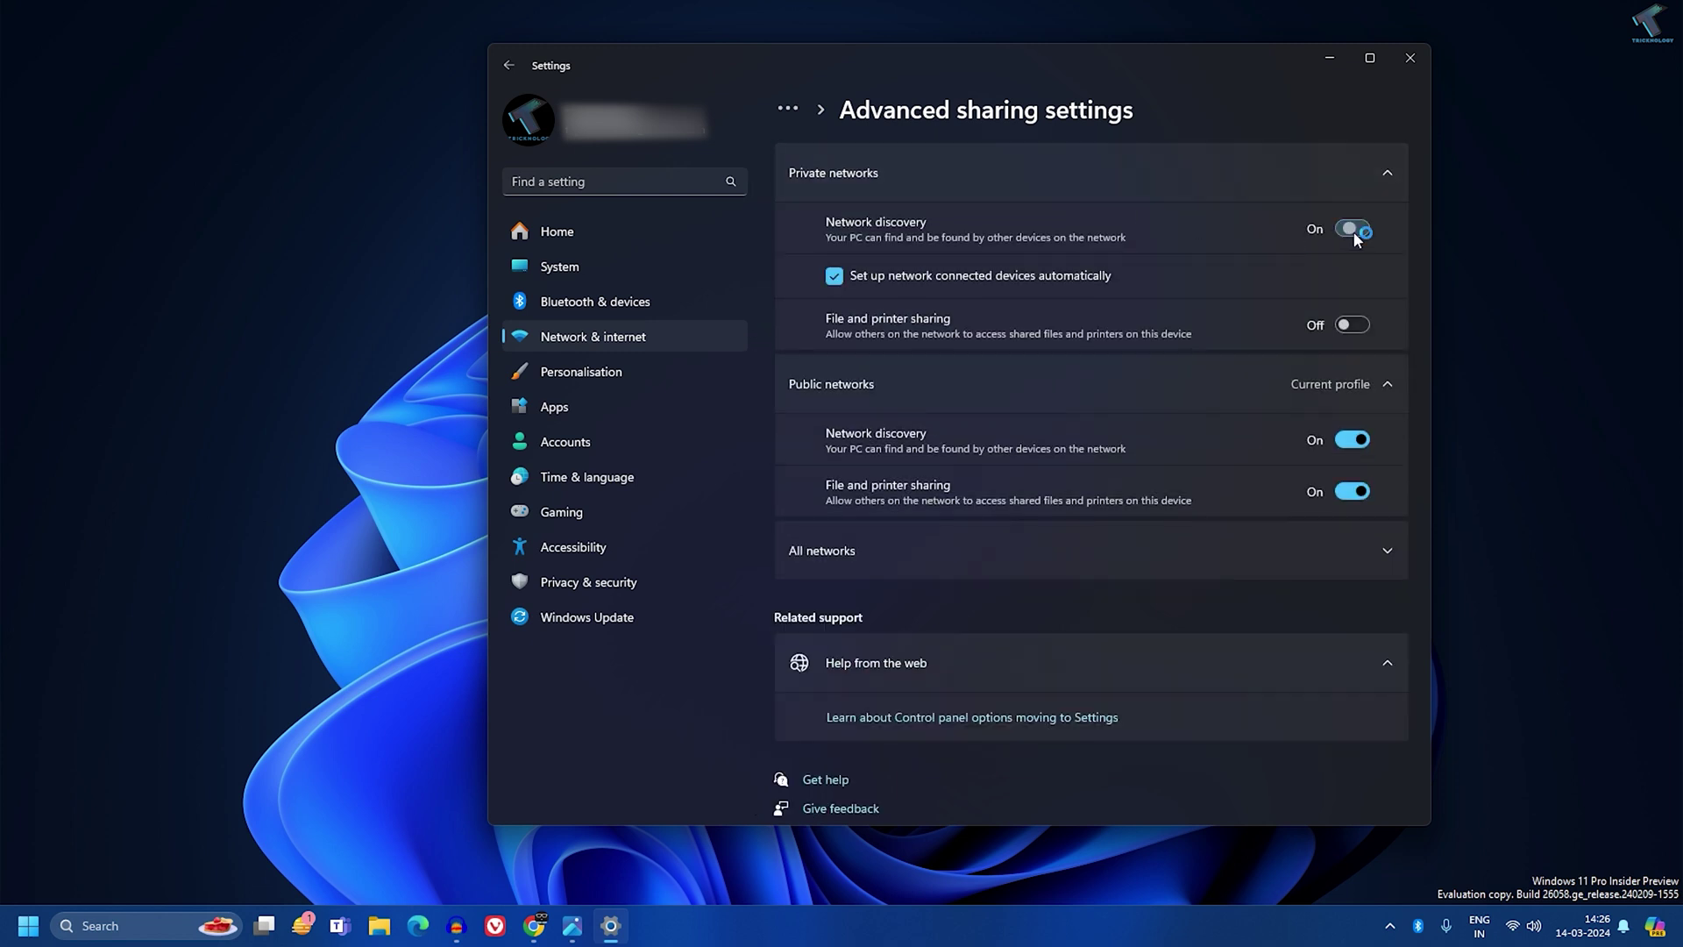
click(1353, 324)
click(1313, 547)
scroll(1324, 552, down, 2)
click(1352, 503)
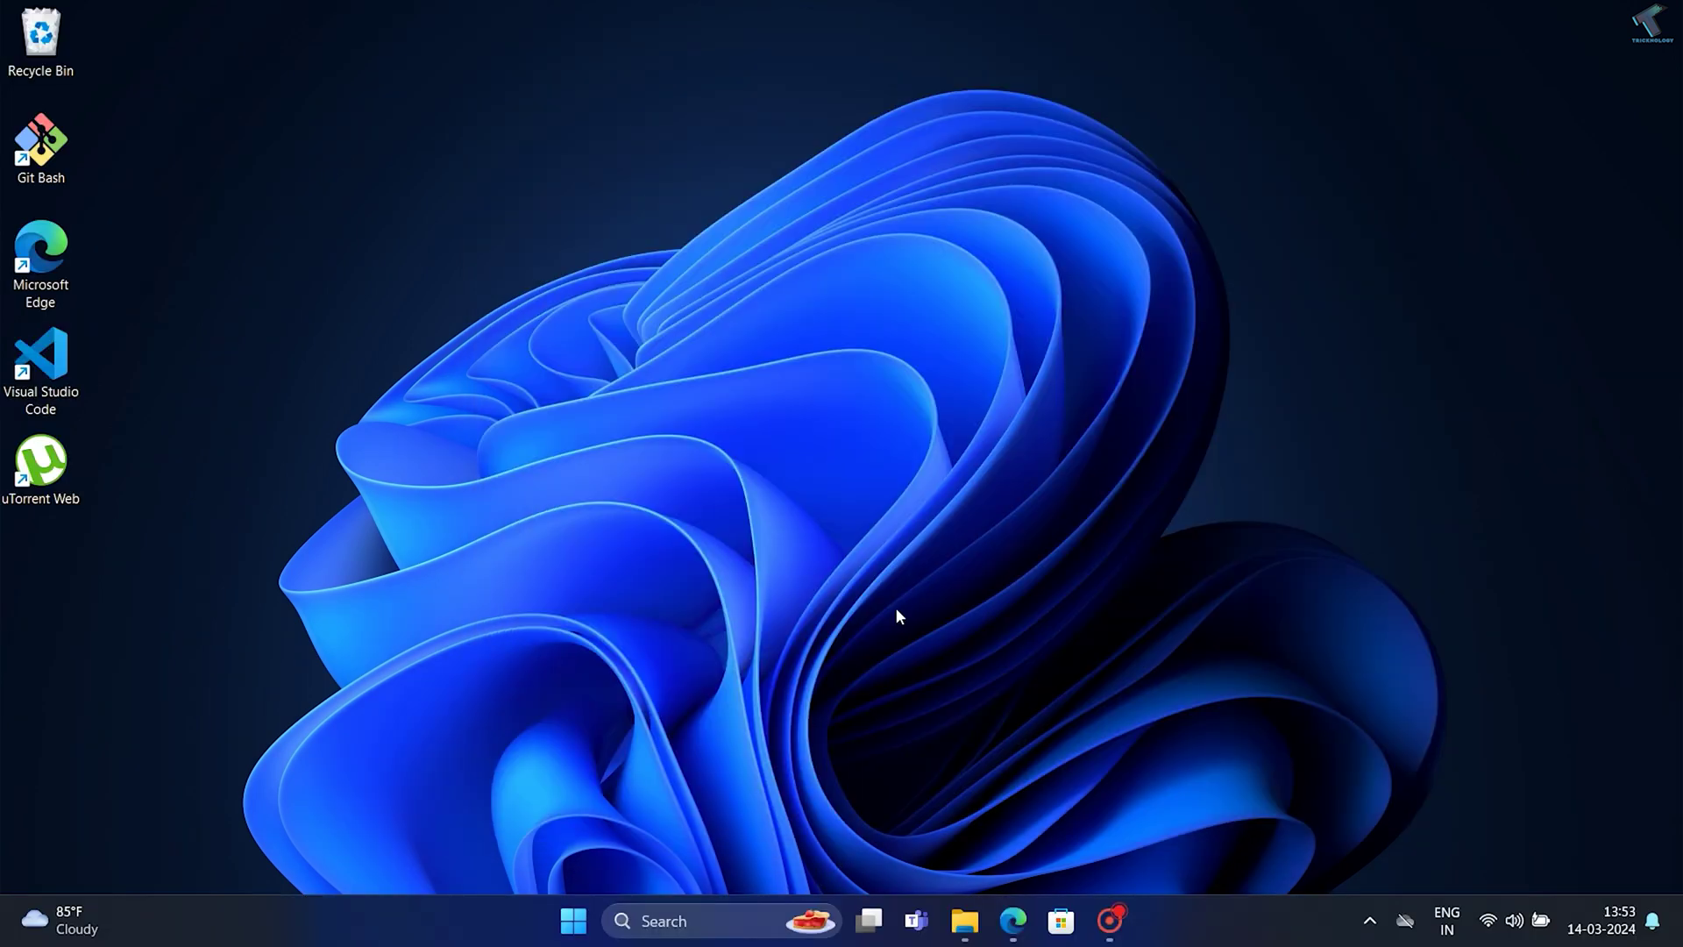
Open \\192.168.0.2 from the Run box and select its shared Lightroom folder in File Explorer.
click(574, 919)
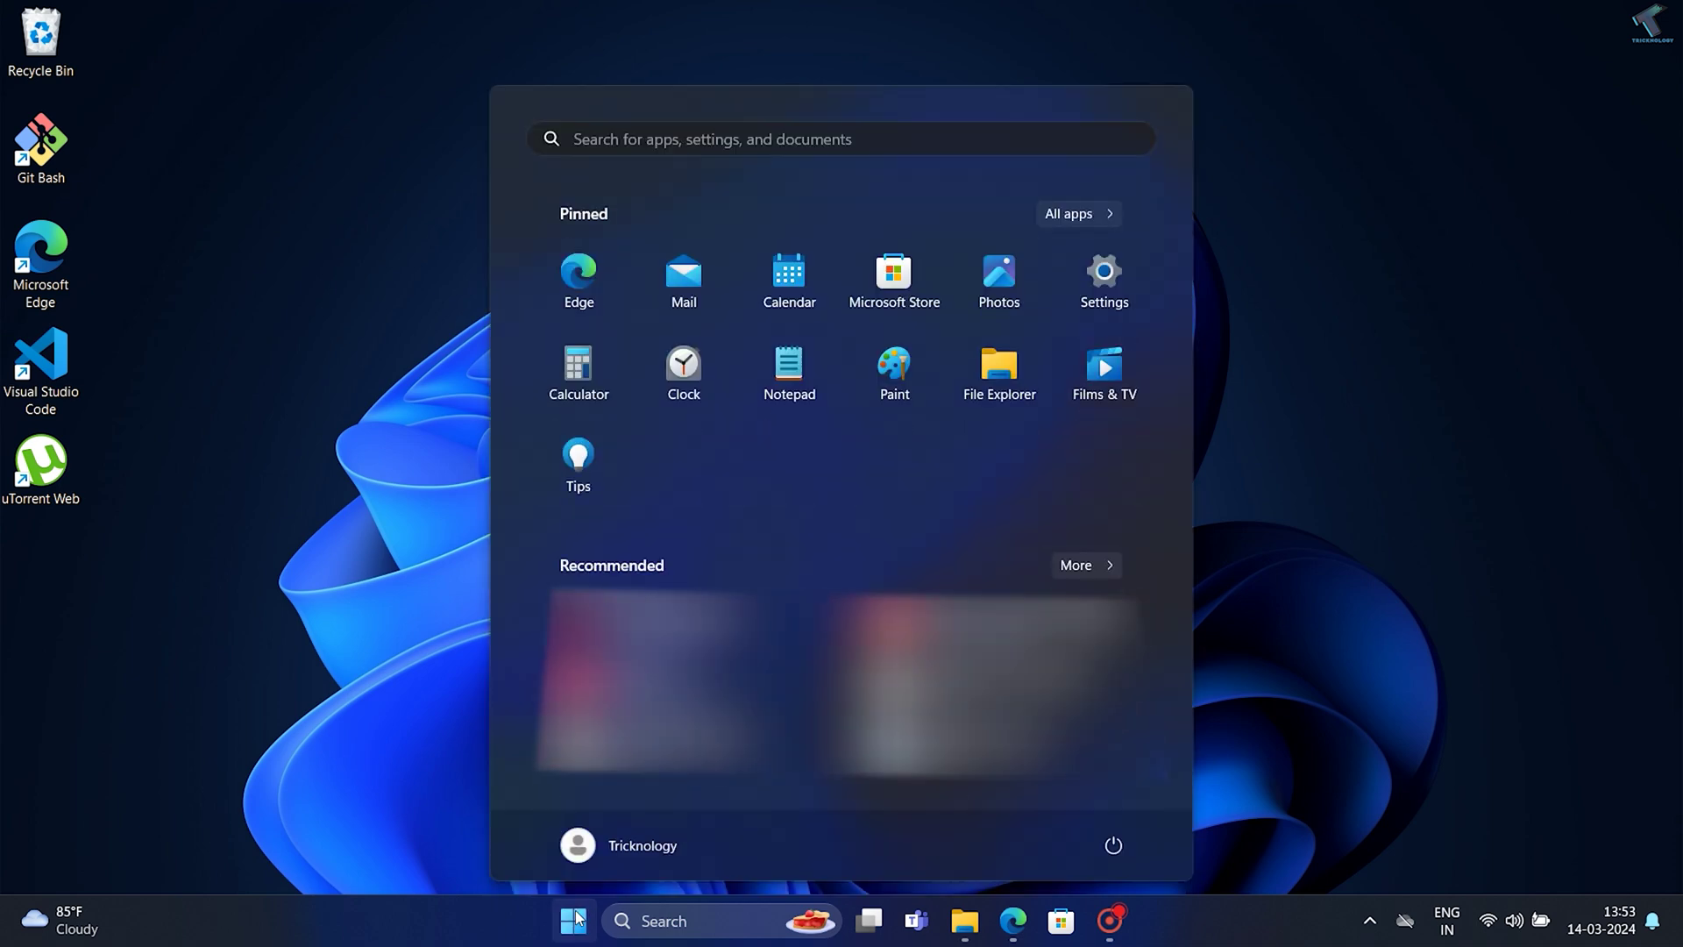
text(run)
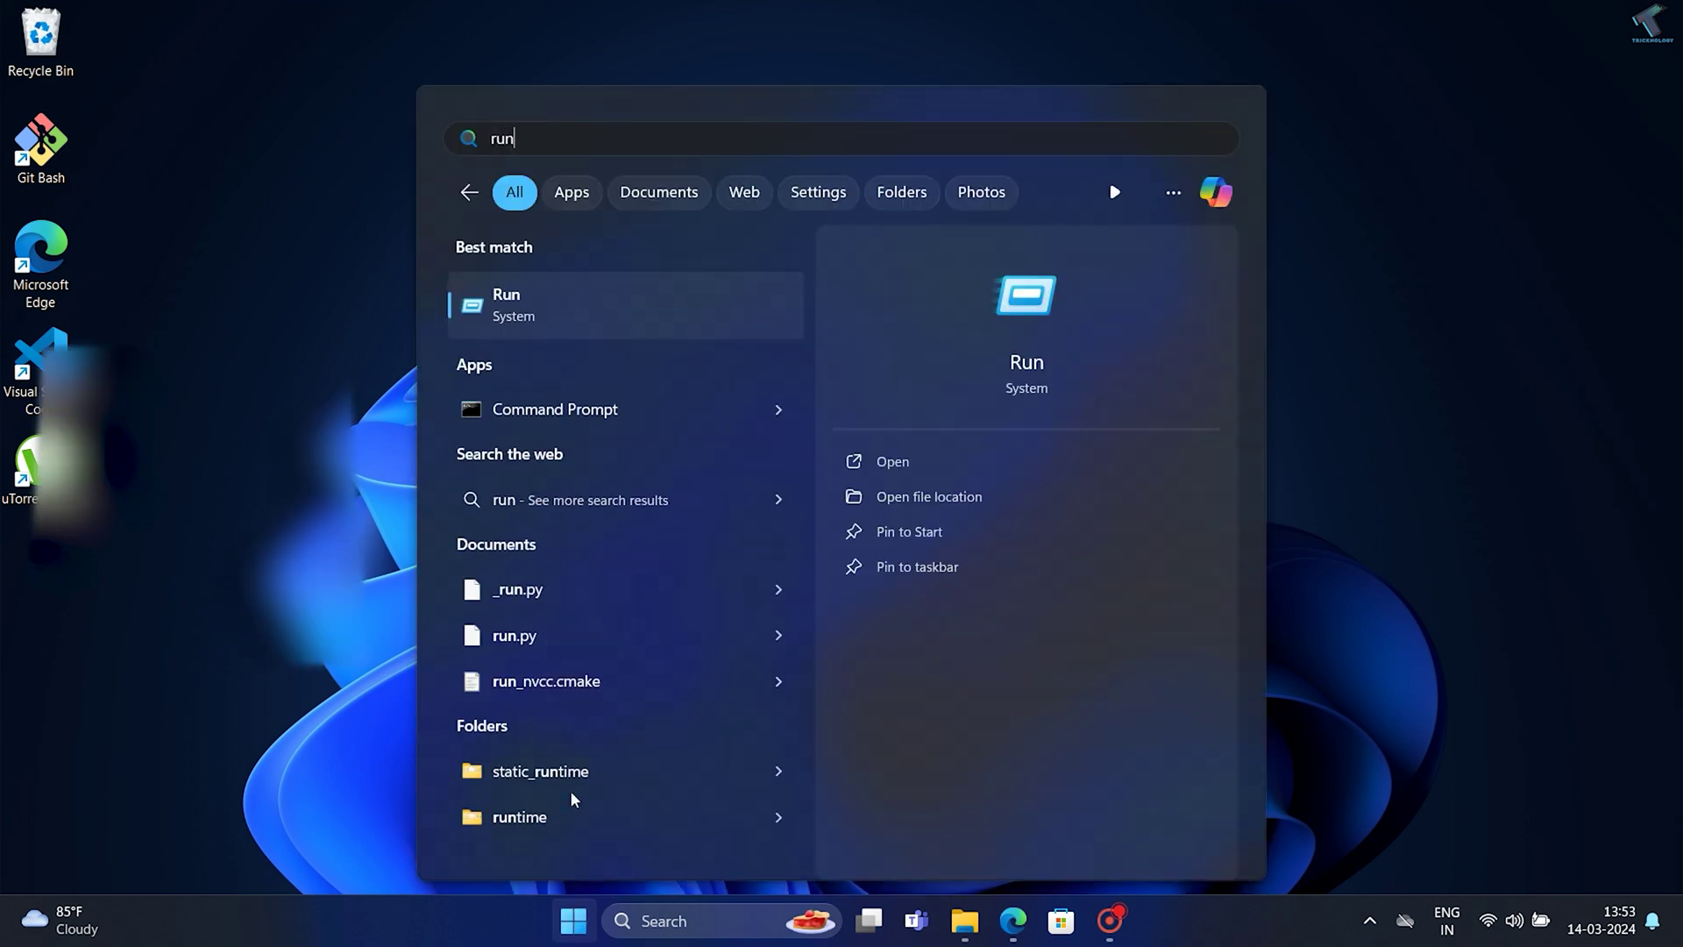
click(550, 323)
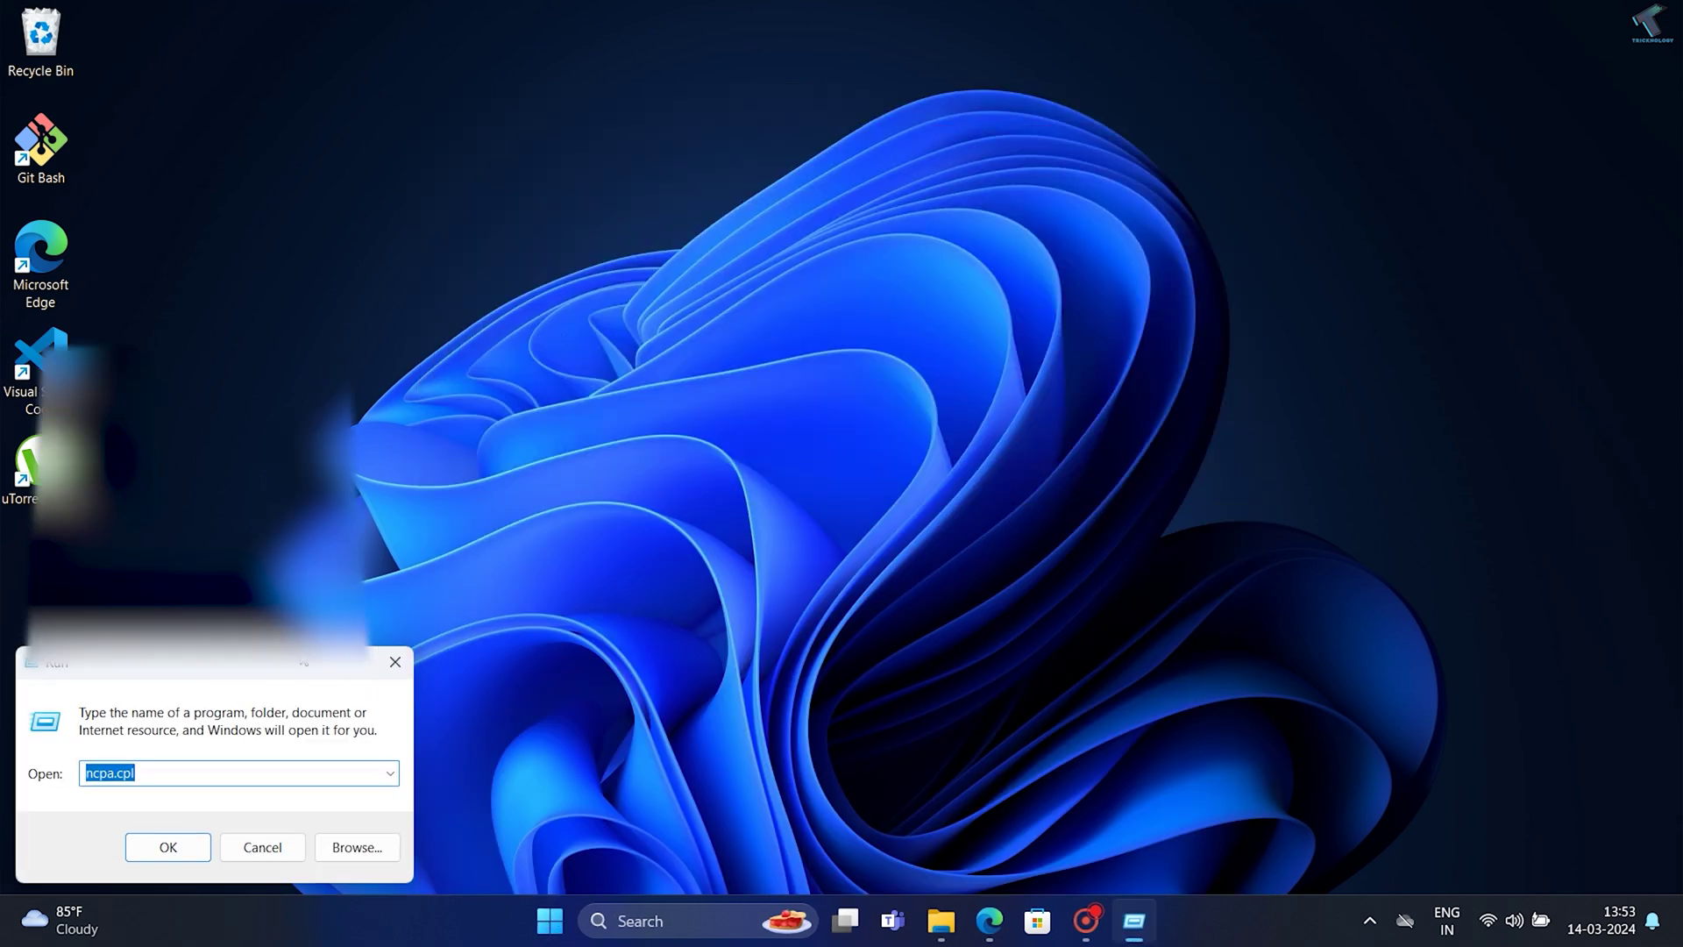
drag(298, 662, 680, 430)
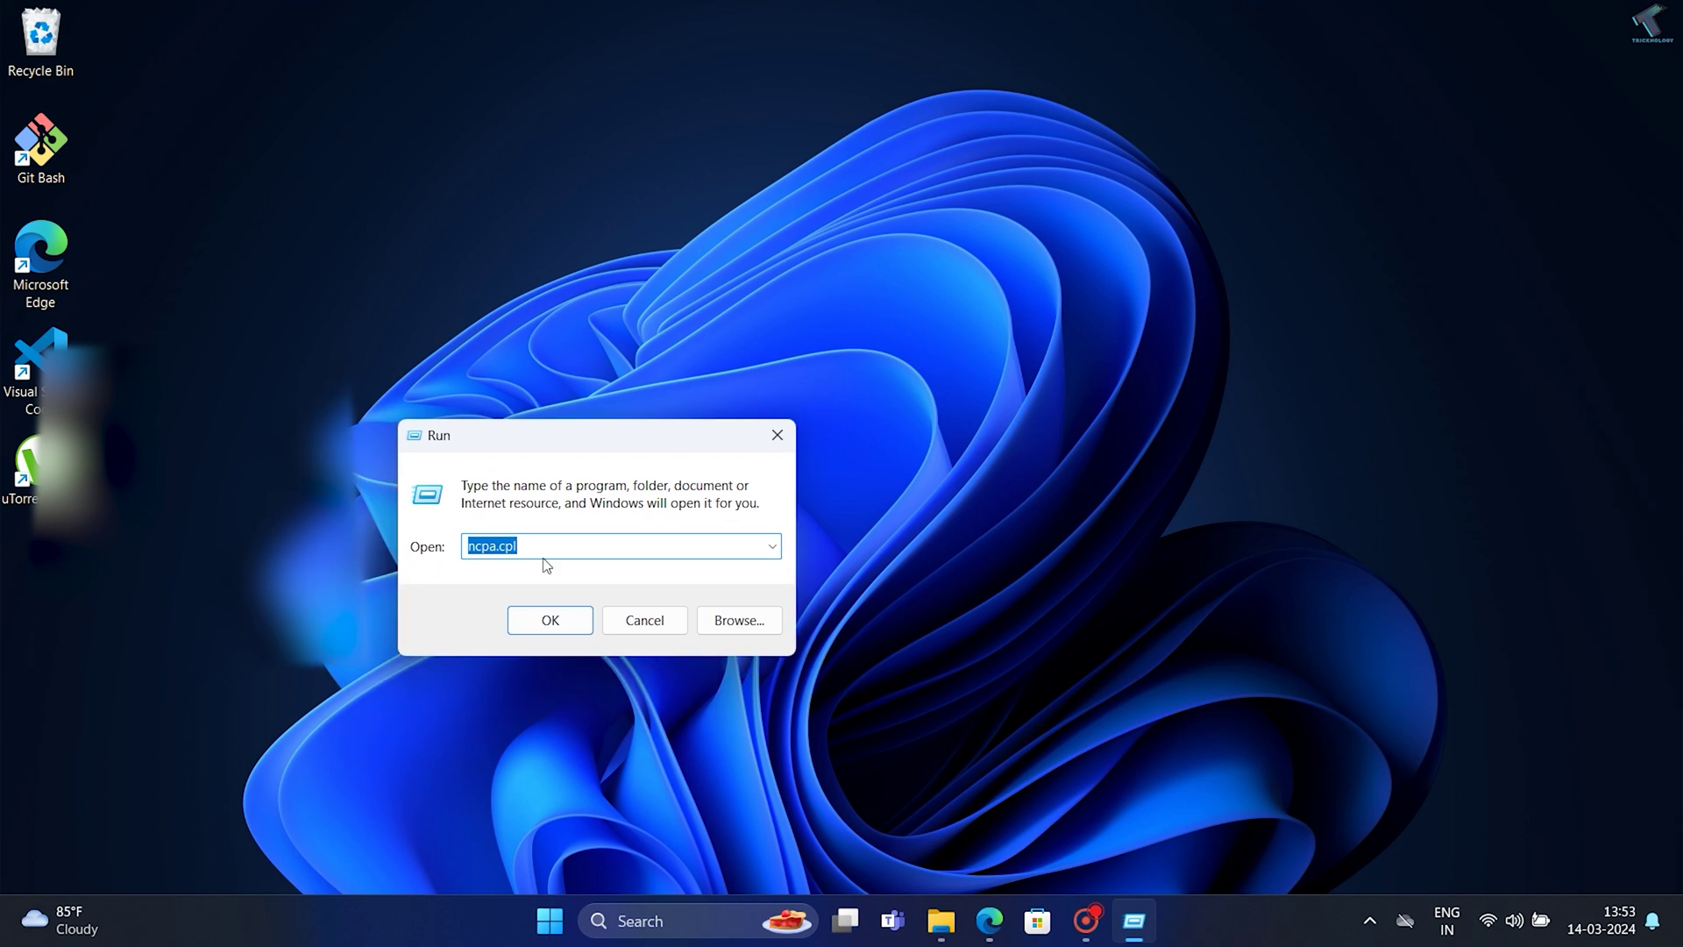
text(\192.168.0.2)
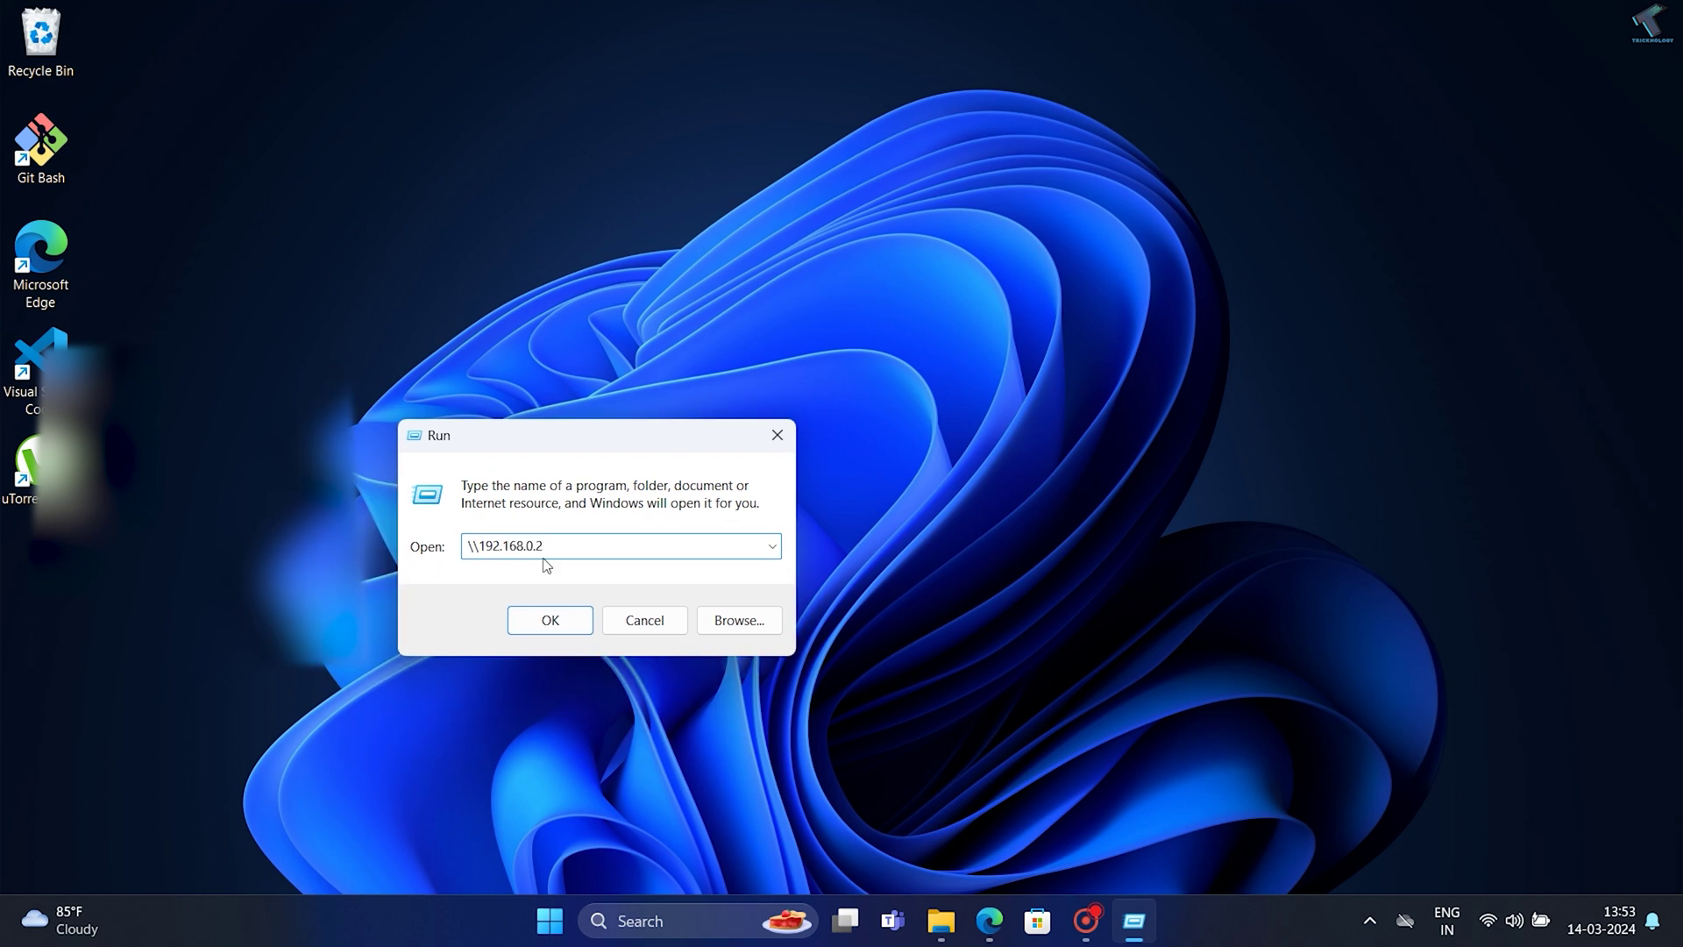
click(561, 618)
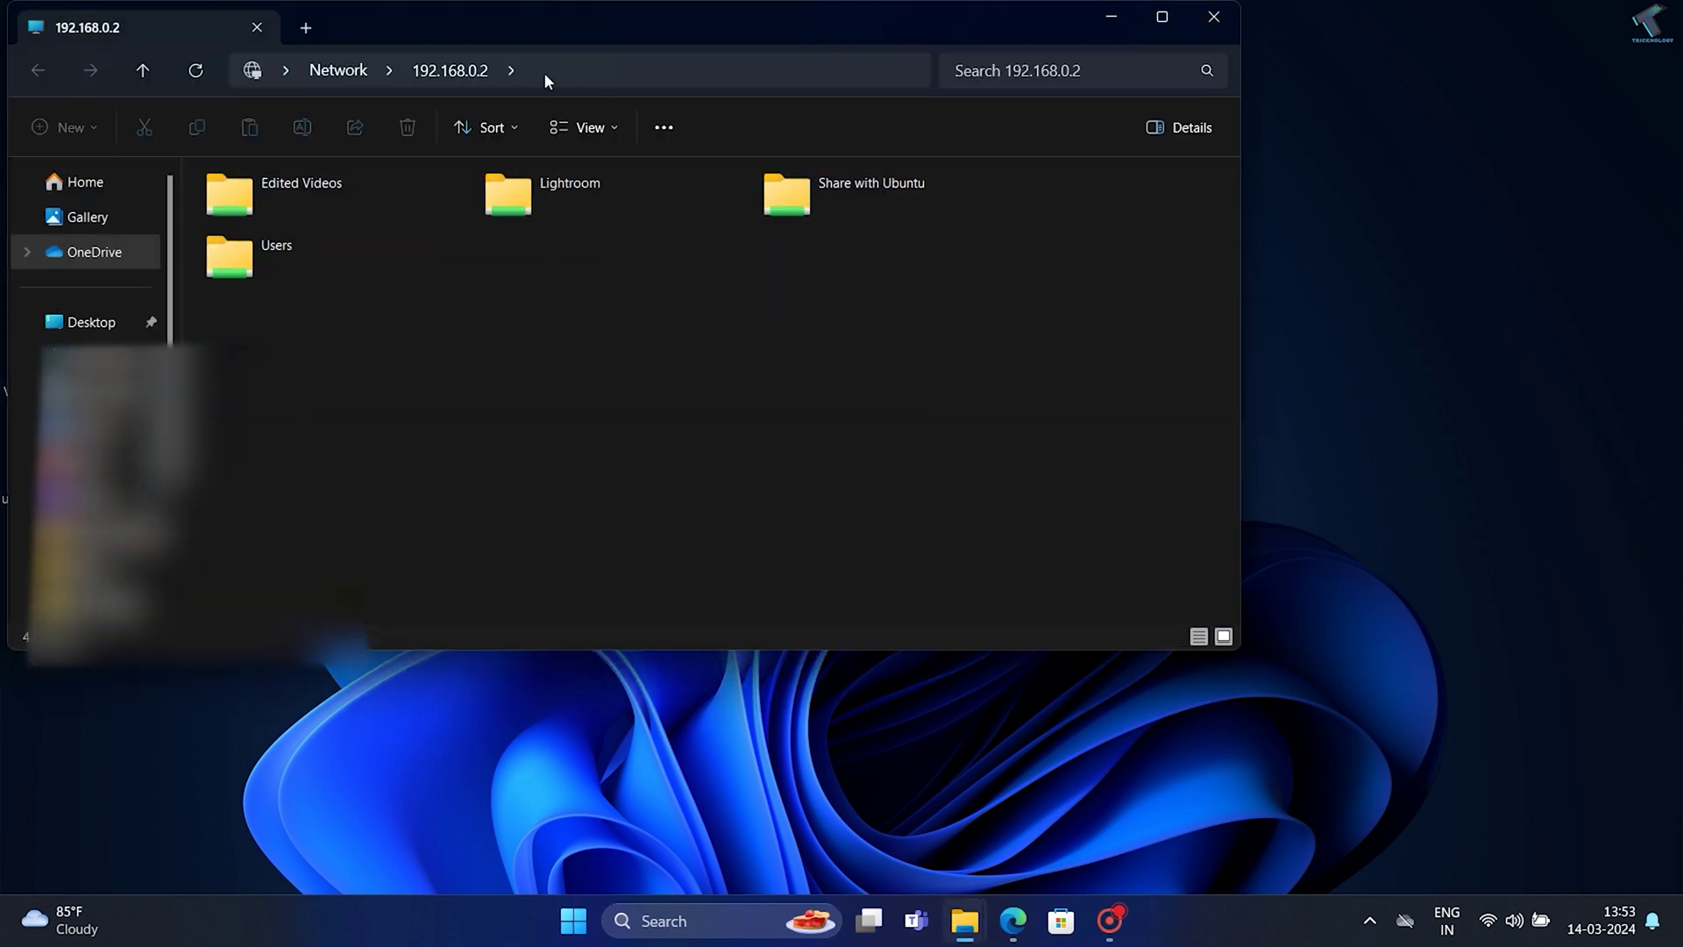
drag(549, 23, 733, 47)
click(781, 206)
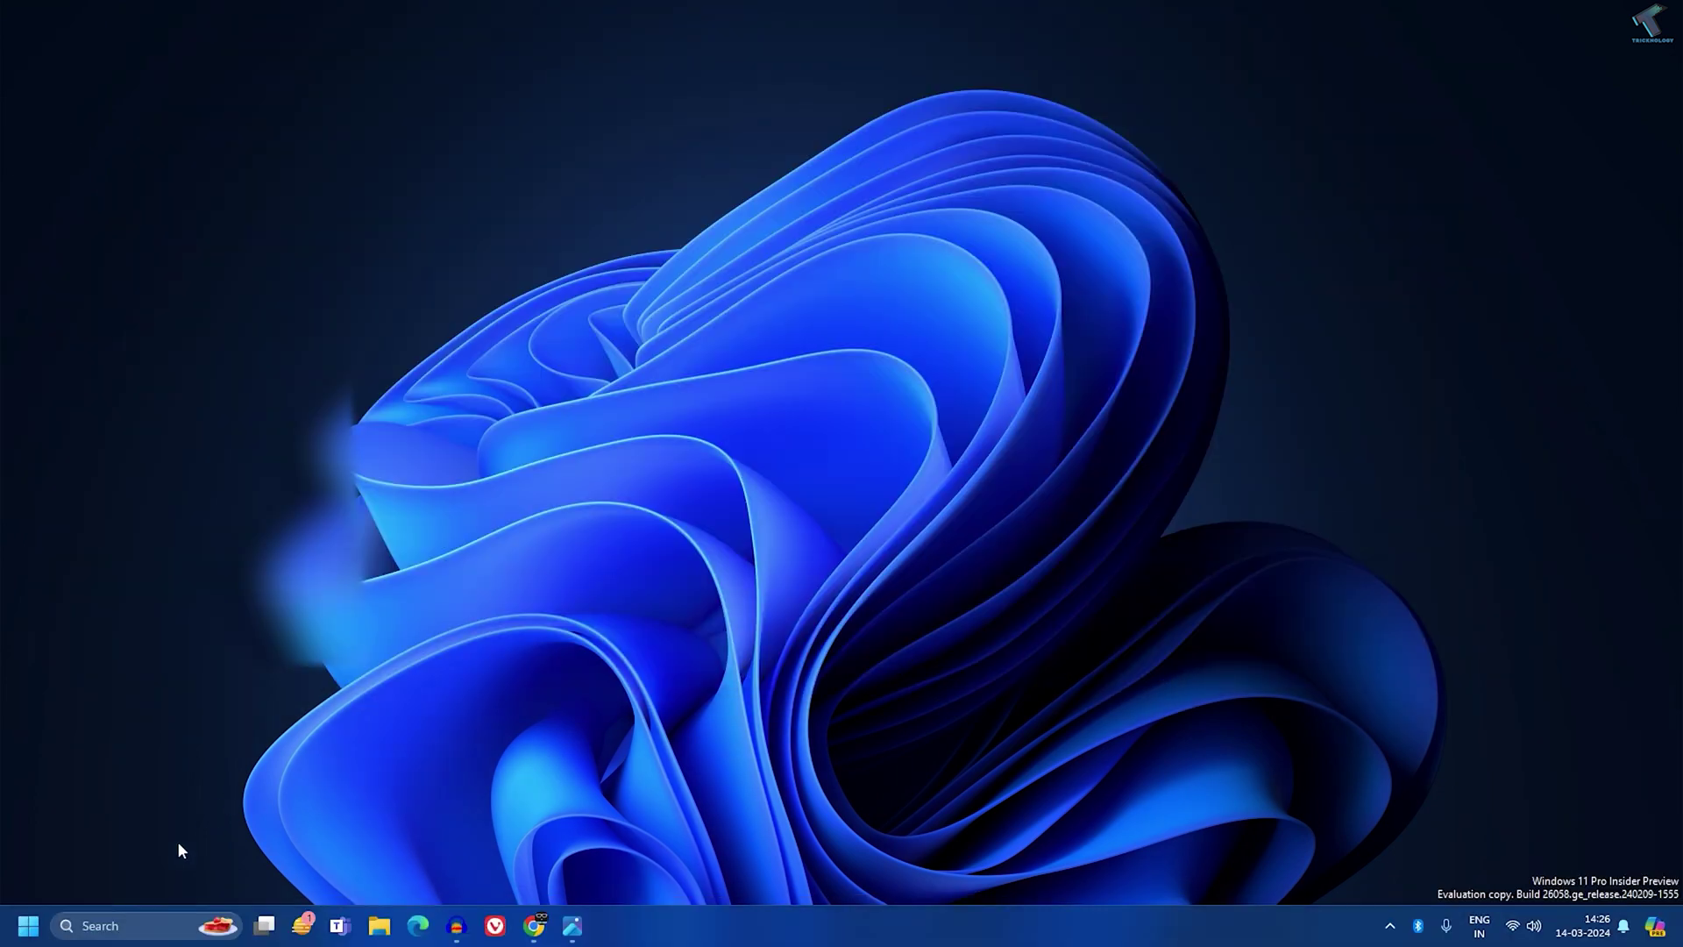
Open firewall.cpl and turn off Windows Defender Firewall for both private and public networks.
click(33, 925)
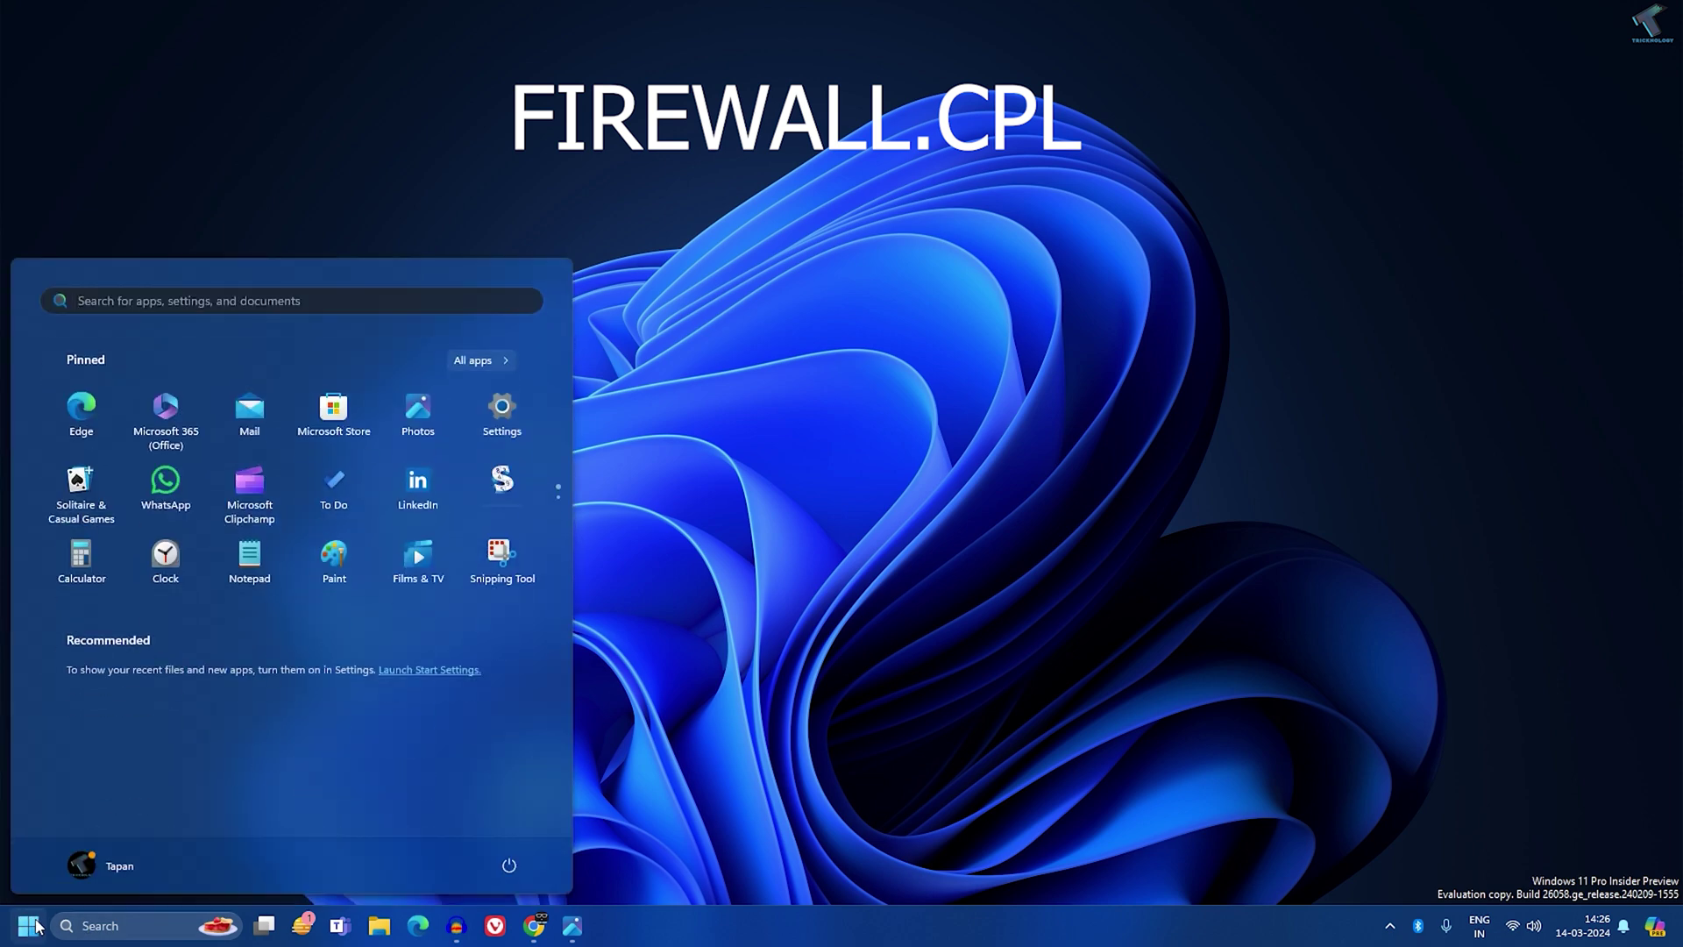
text(fire)
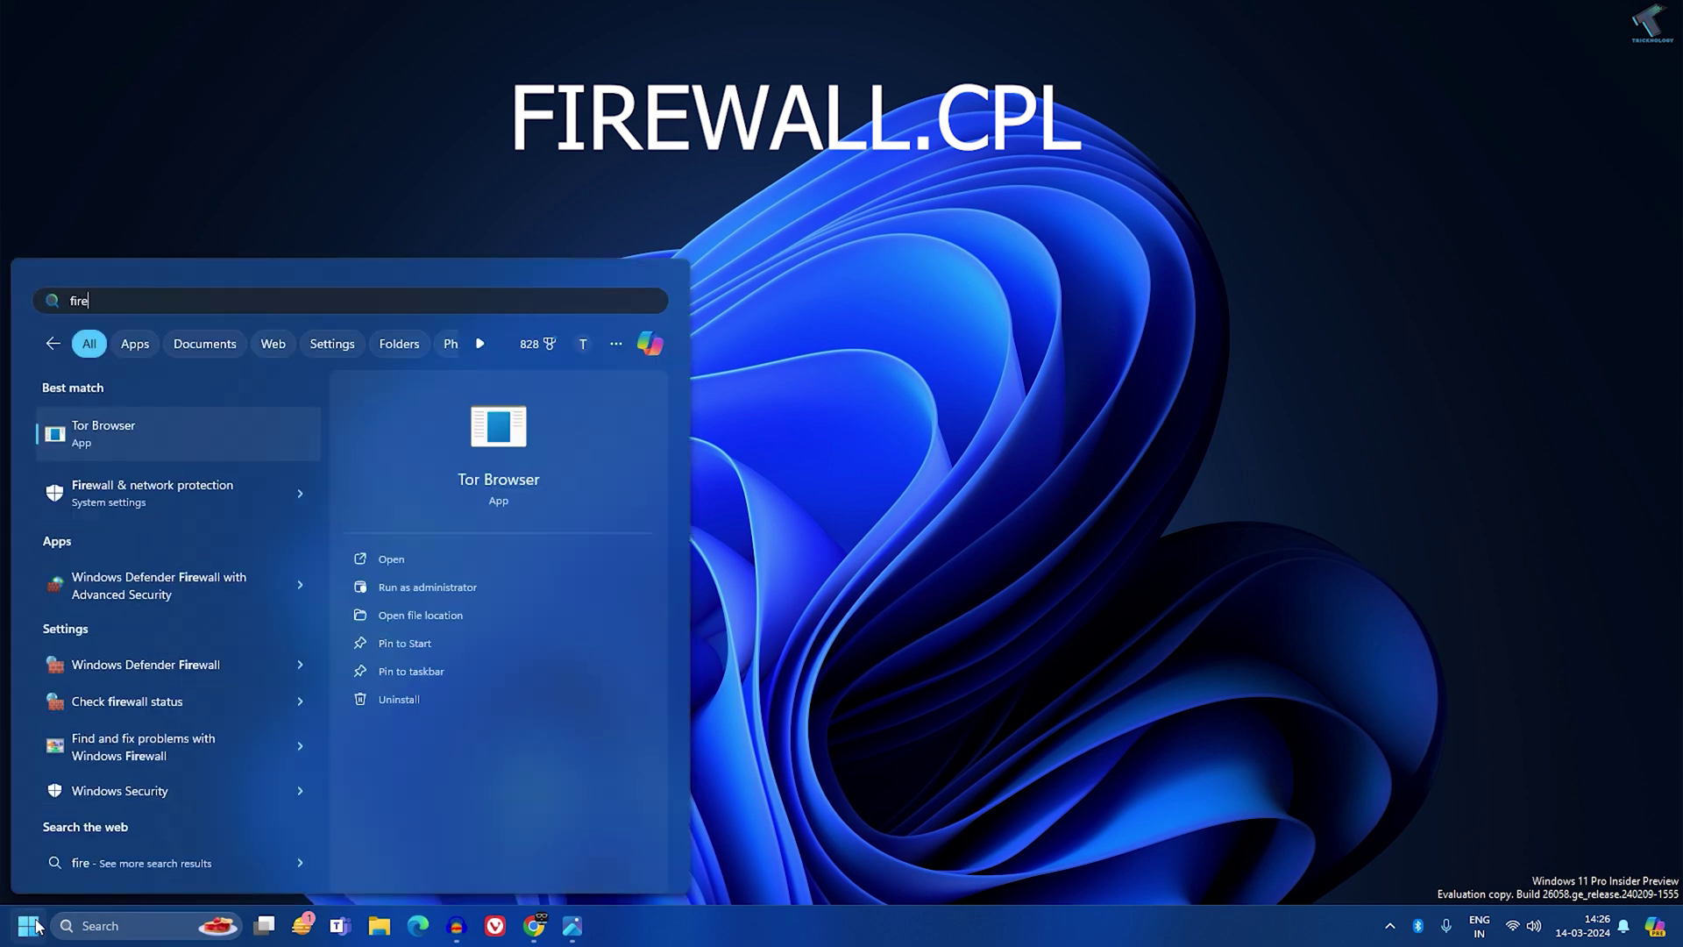
text(wall.cpl)
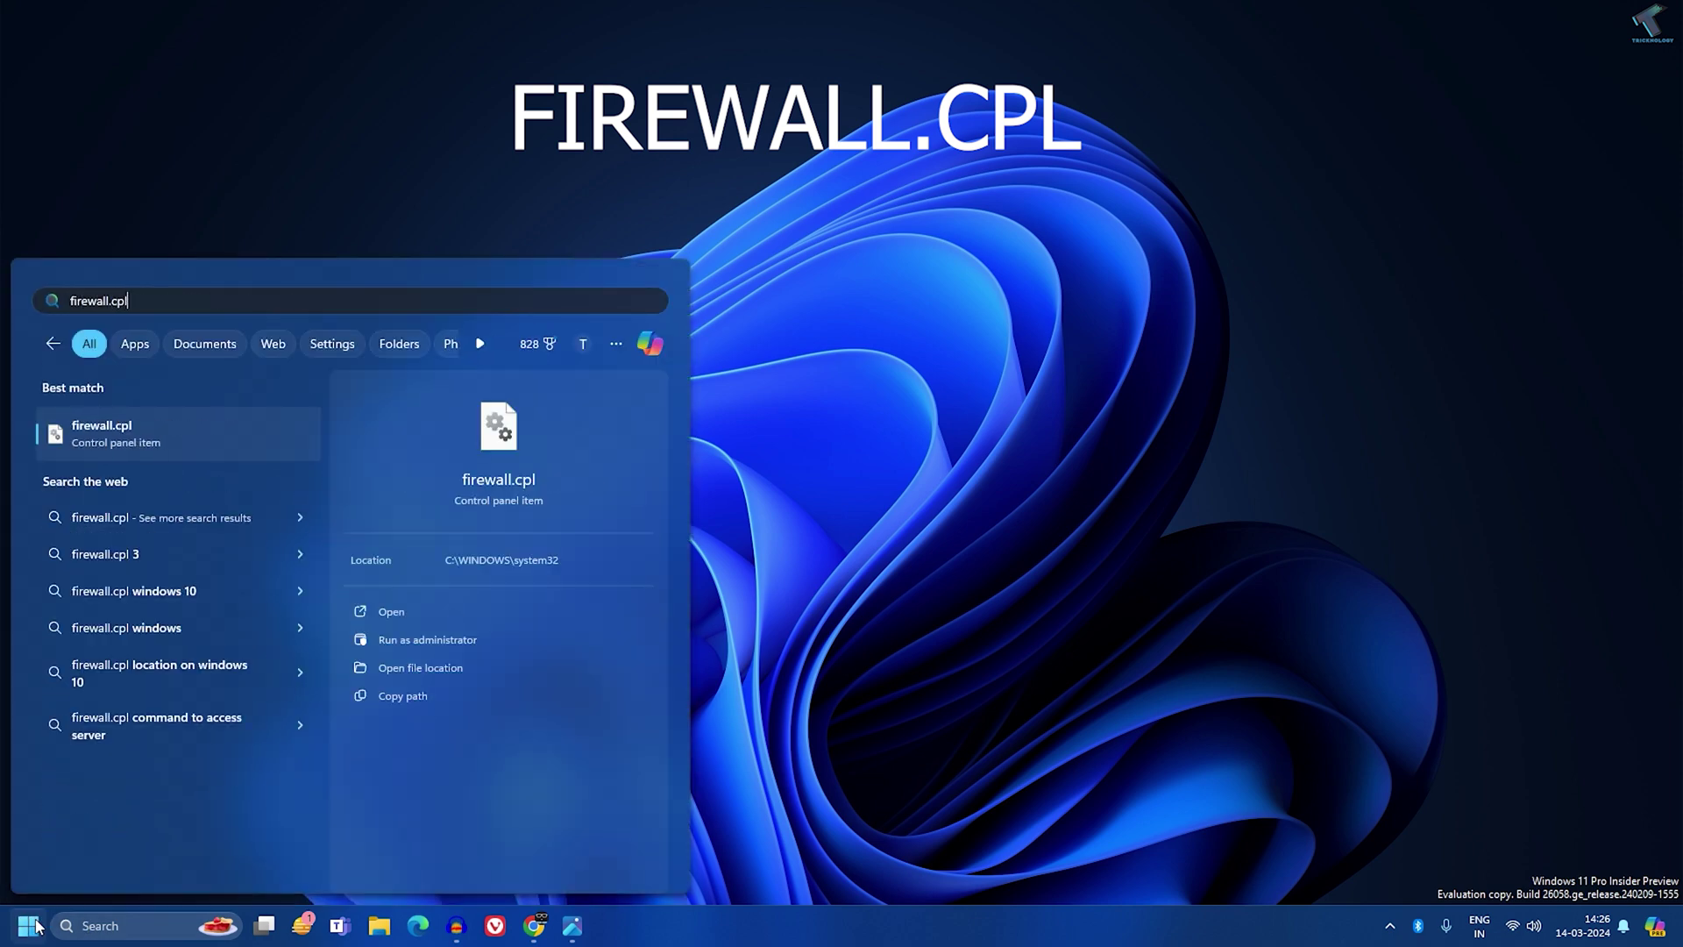
key(Return)
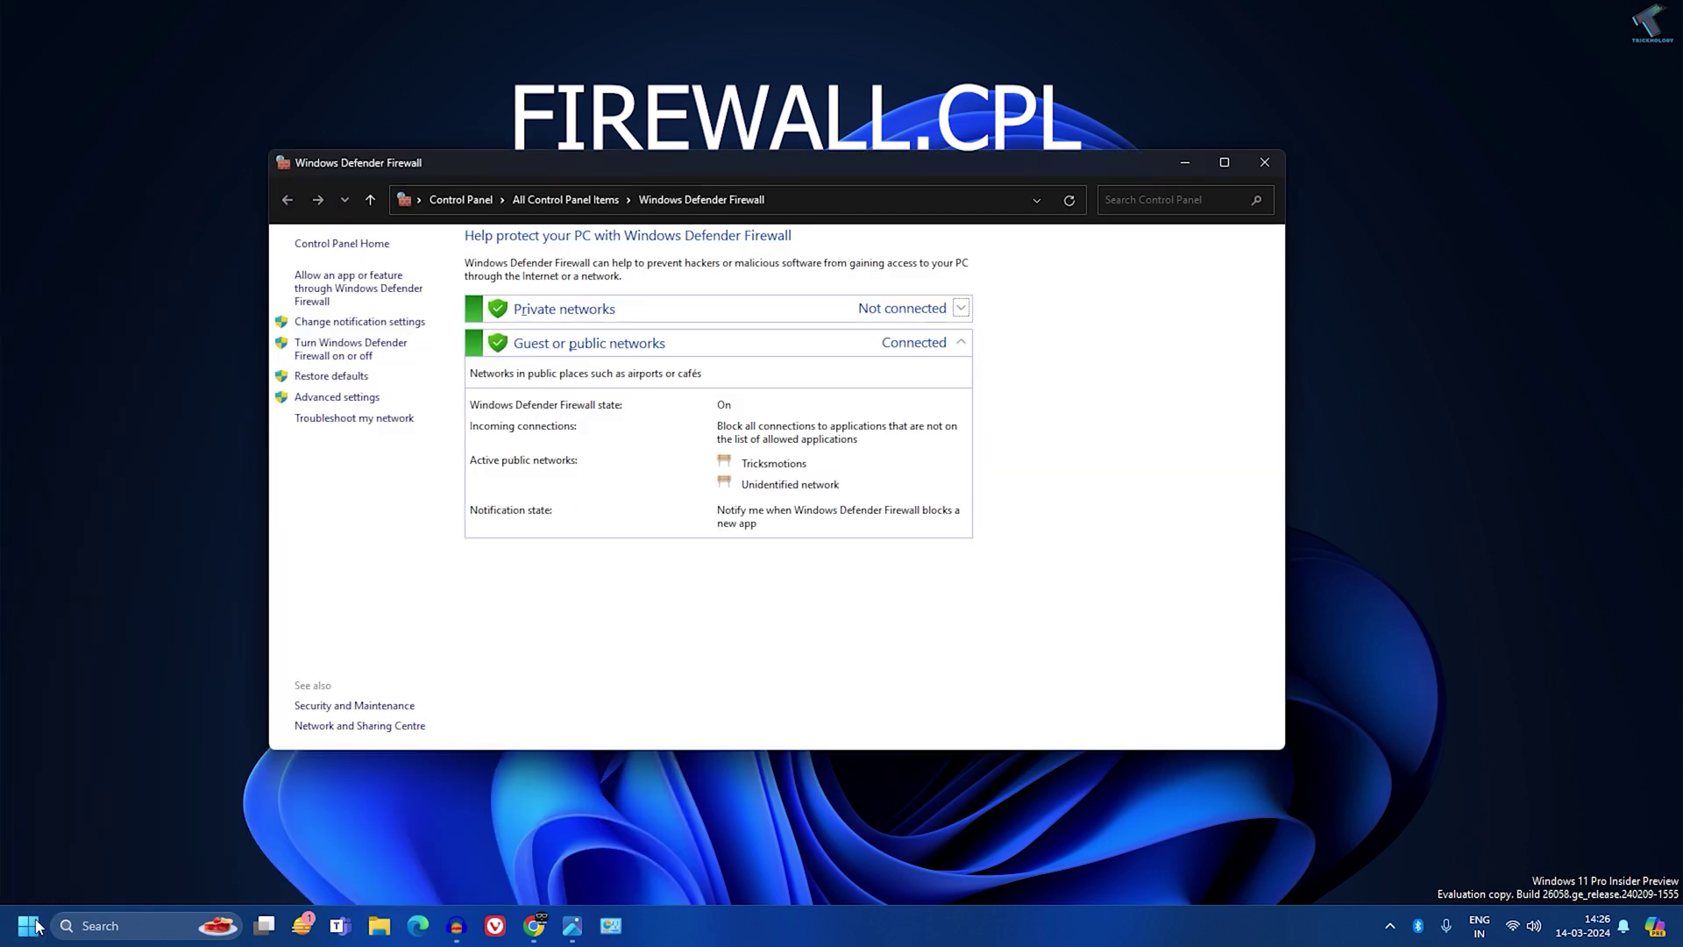
click(352, 351)
click(575, 370)
click(575, 475)
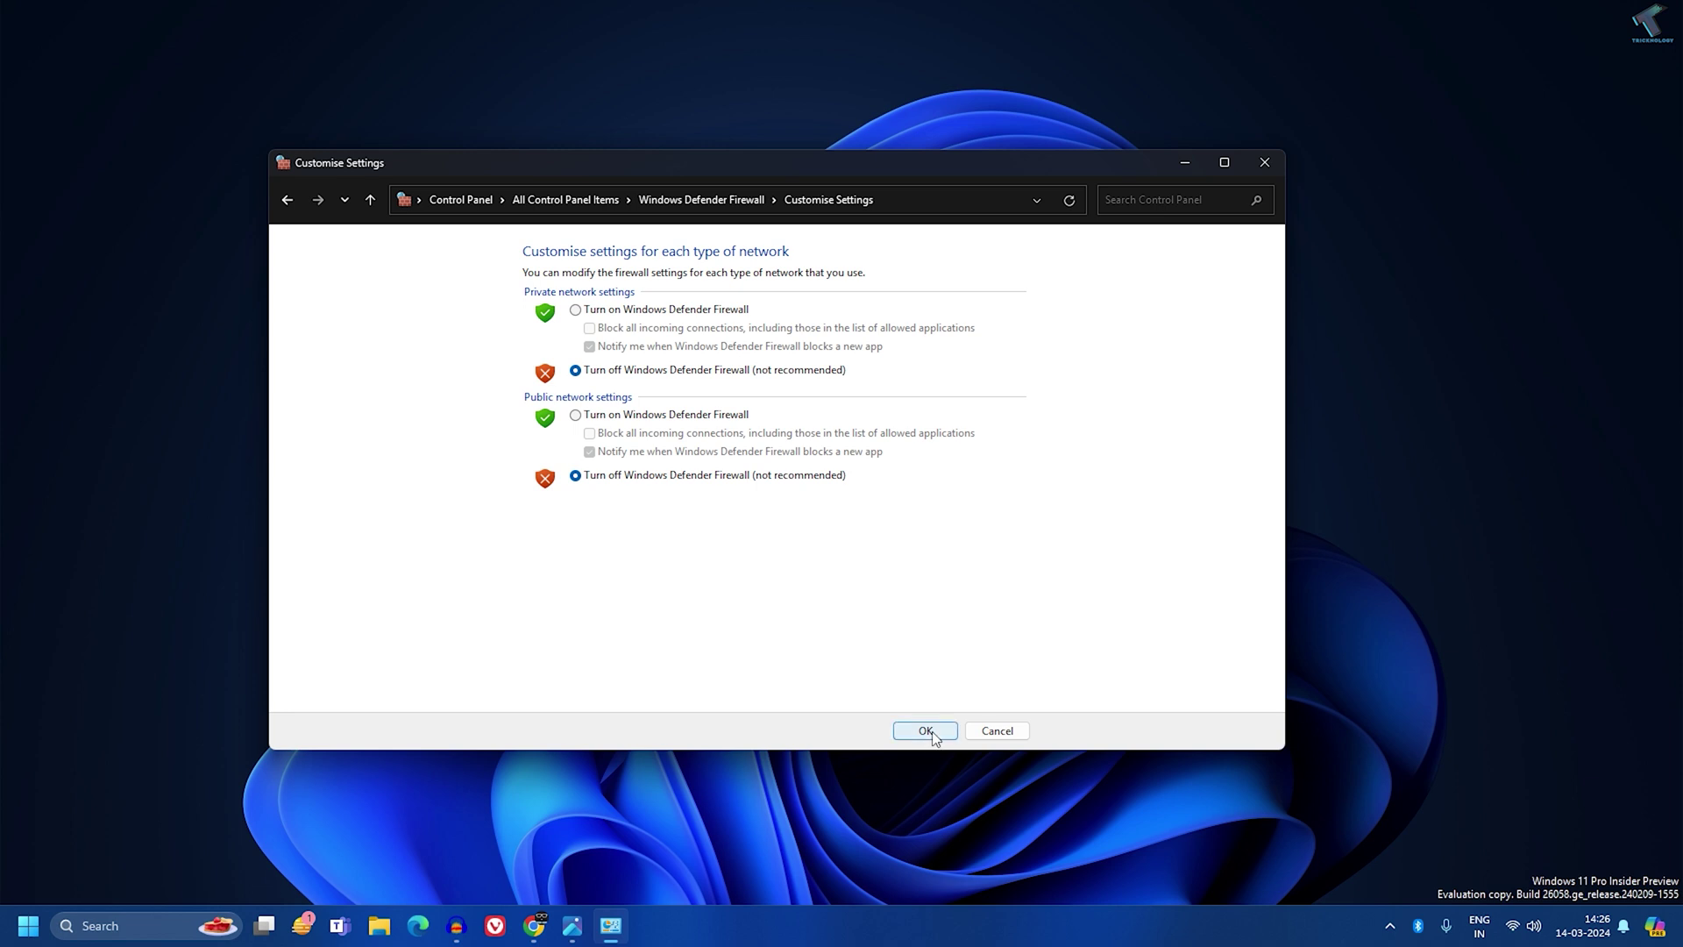